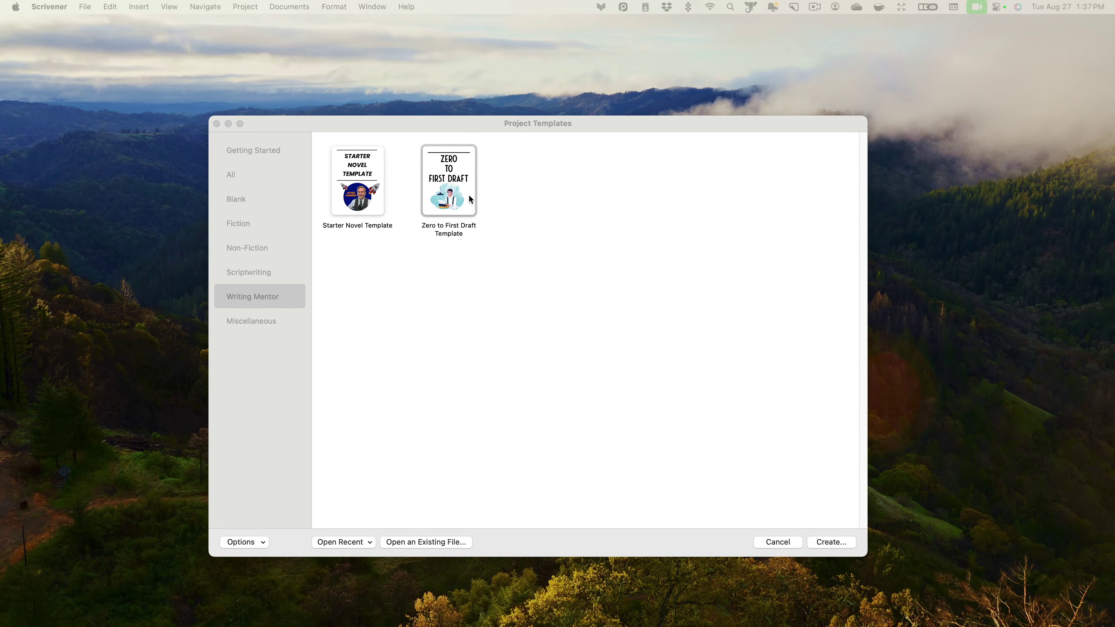
Create 'My Zero to First Draft Novel' from the Zero to First Draft template in Scrivener Projects, then go full screen.
click(533, 241)
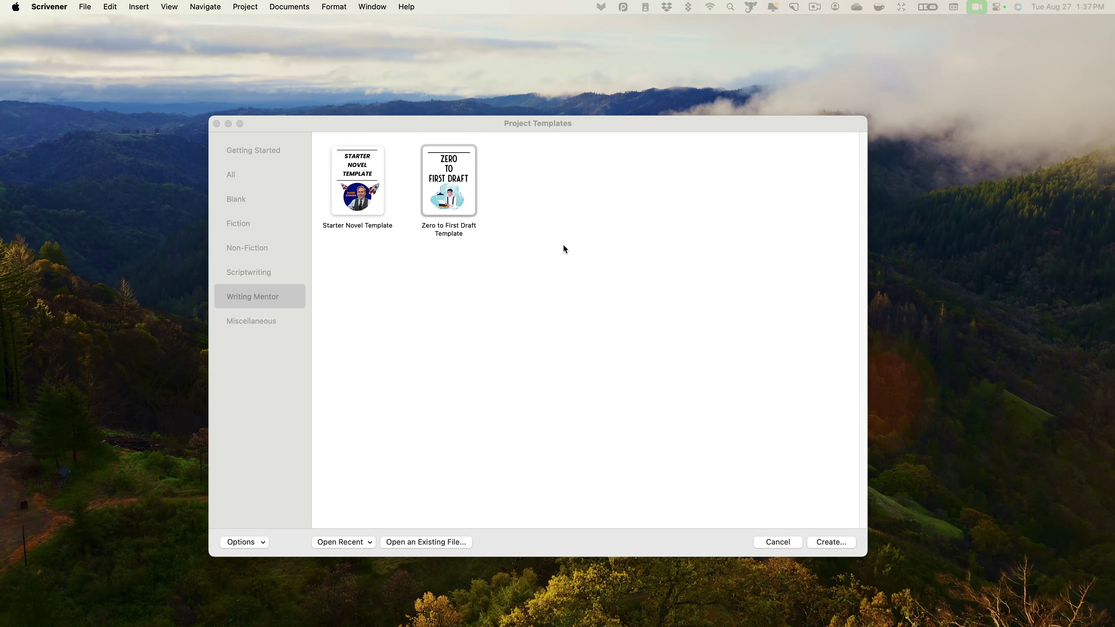
double_click(440, 191)
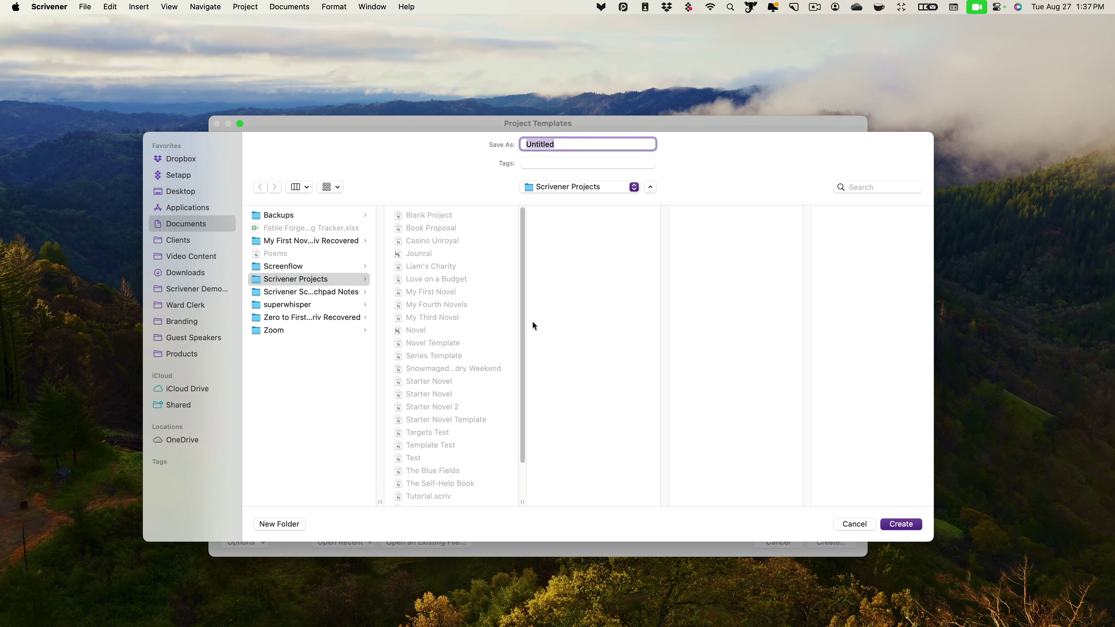
text(My Zero to First Draft Nove)
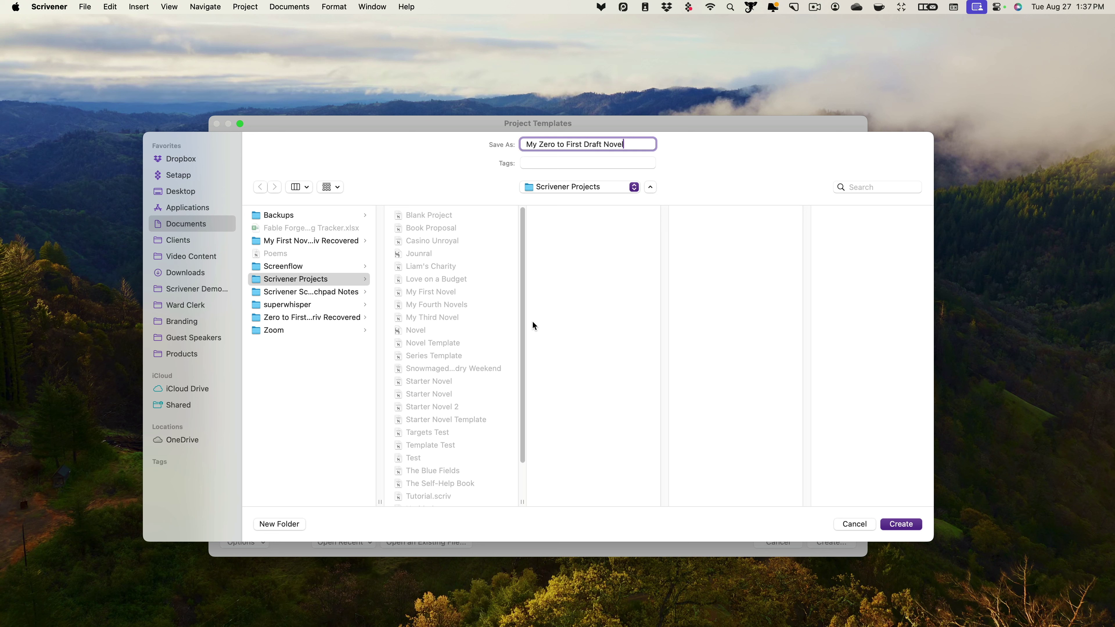
click(172, 225)
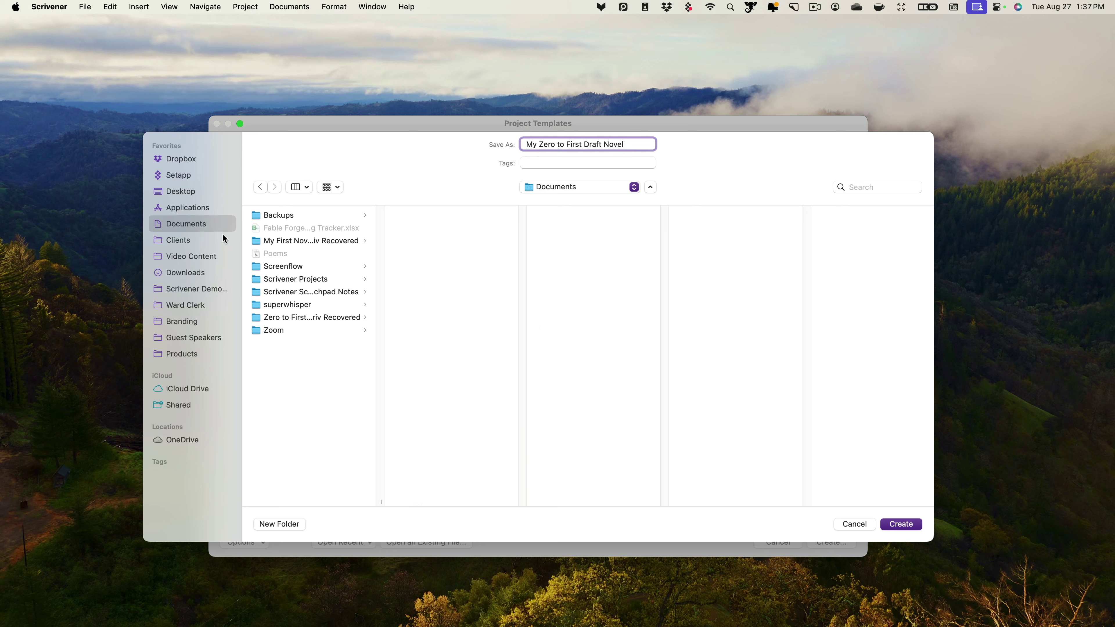
click(286, 280)
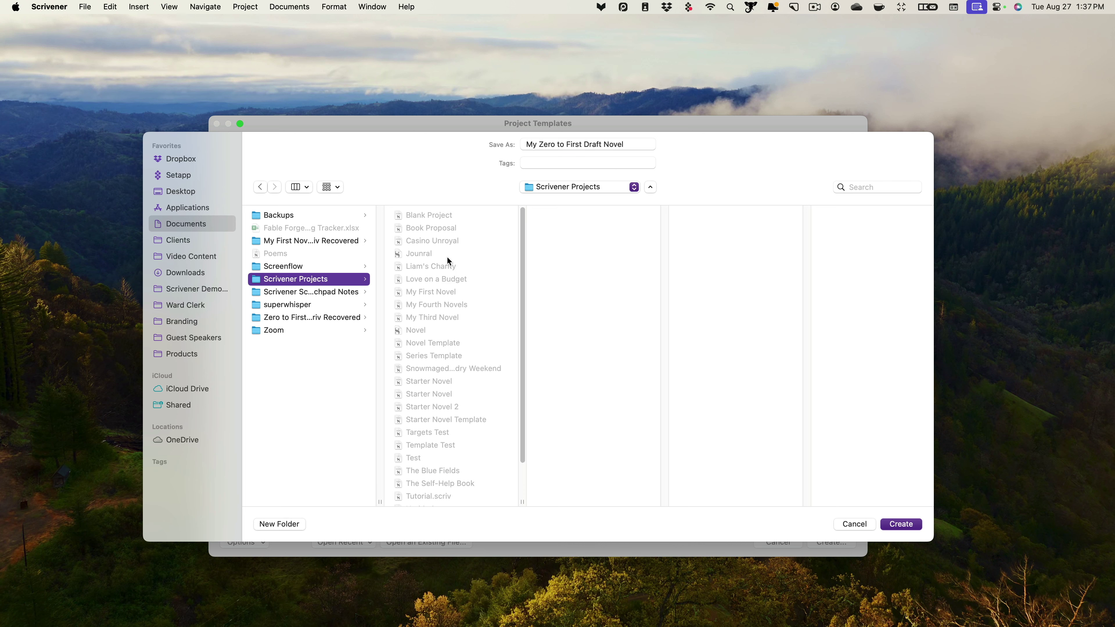
click(911, 525)
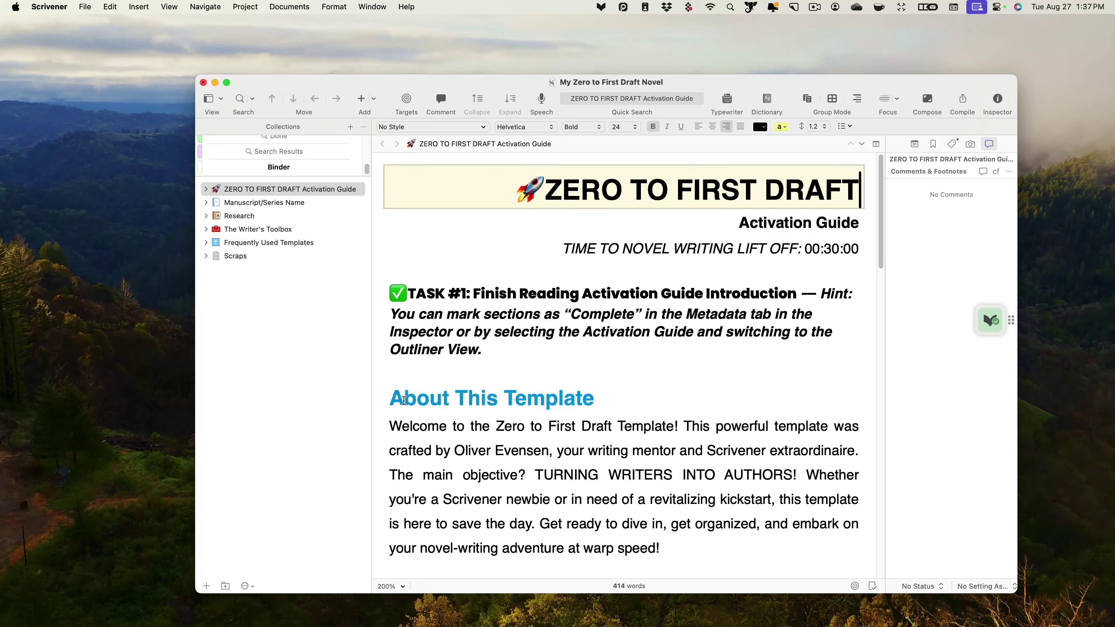
click(227, 82)
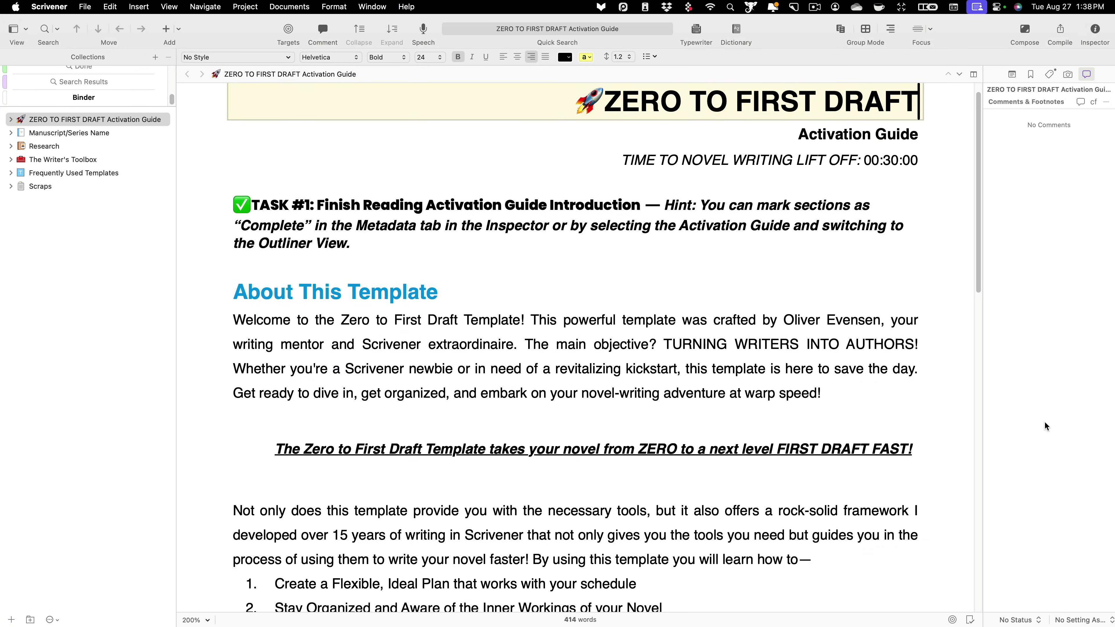
Scroll the Activation Guide to its Table of Contents and follow the 'Zero to First Draft' Writing Plan link.
scroll(560, 441, down, 3)
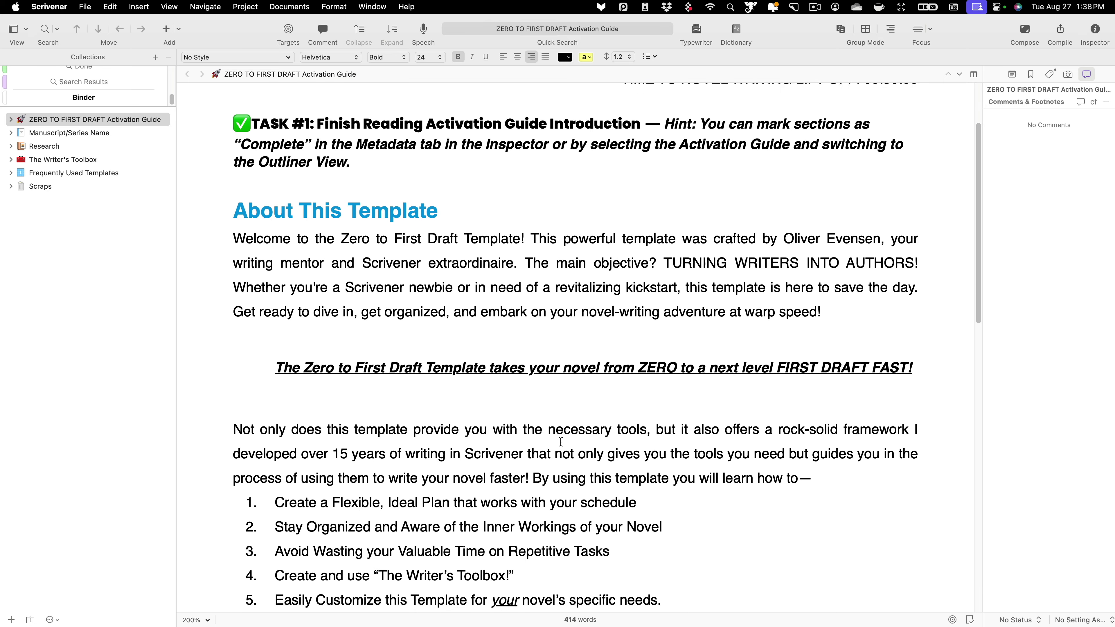
scroll(561, 442, down, 10)
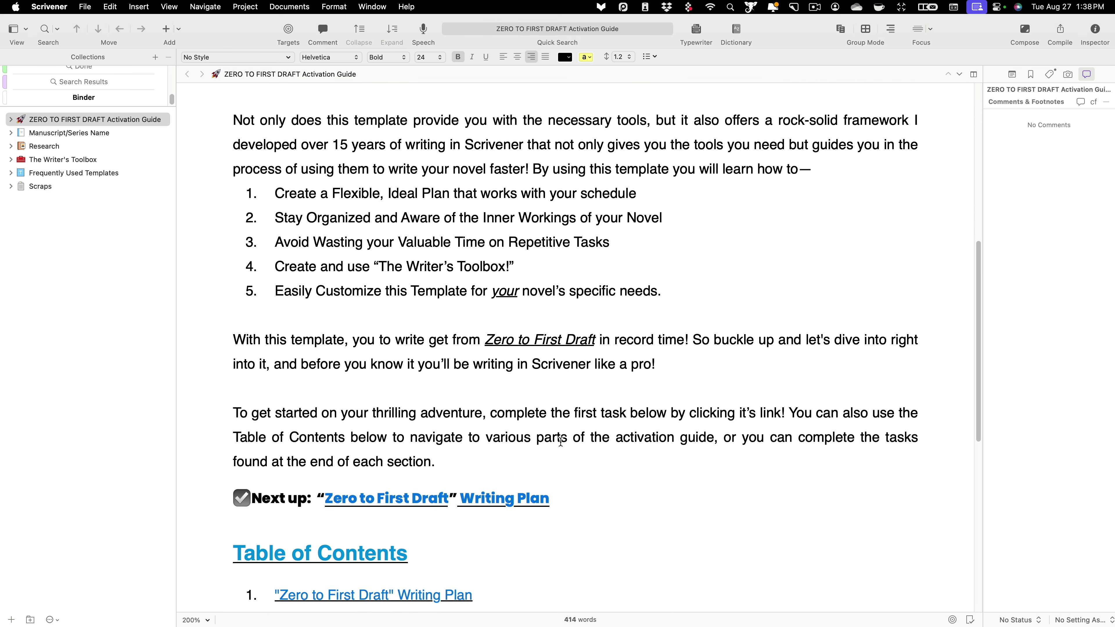
scroll(561, 441, down, 10)
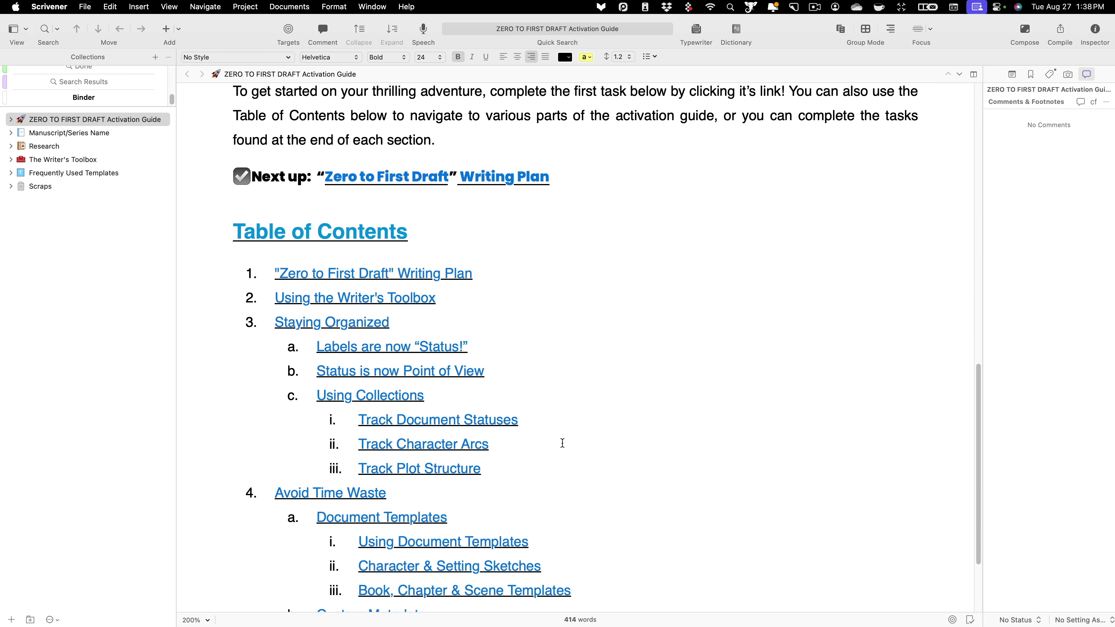
scroll(563, 443, down, 4)
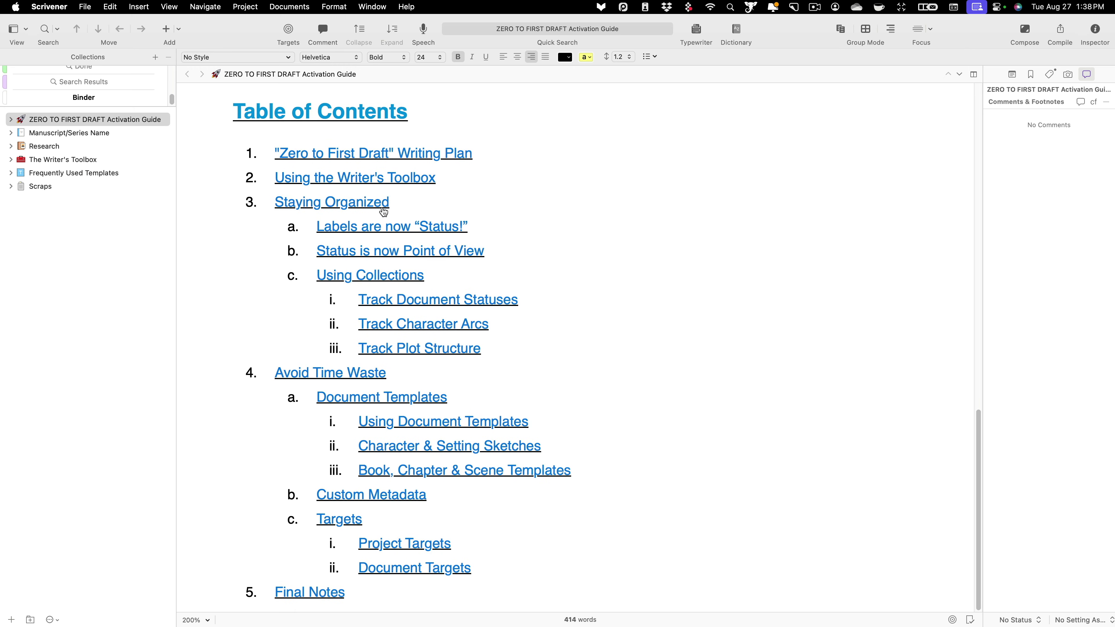
click(307, 152)
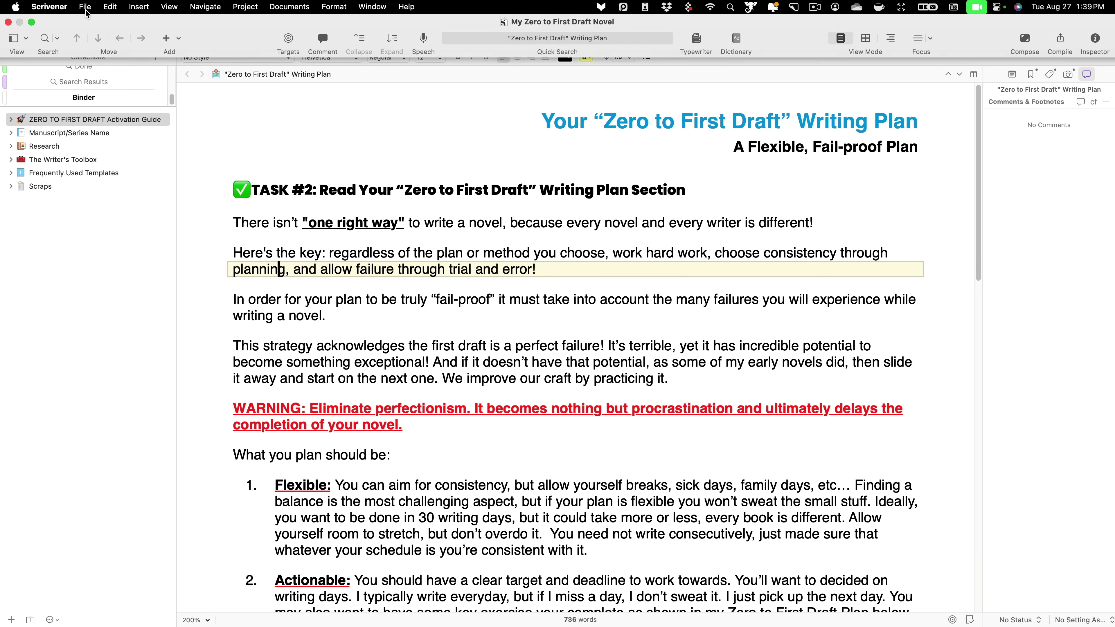
In Settings > Behaviors > Document Links, set 'Open clicked document links in' to Current Editor.
click(51, 10)
click(59, 44)
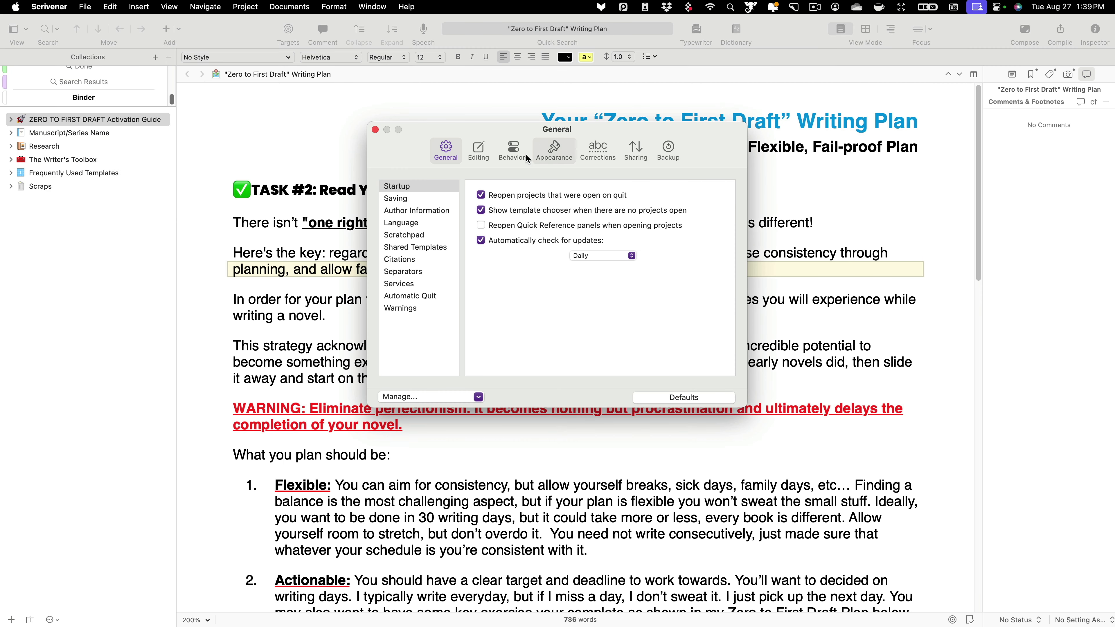
click(514, 151)
click(435, 200)
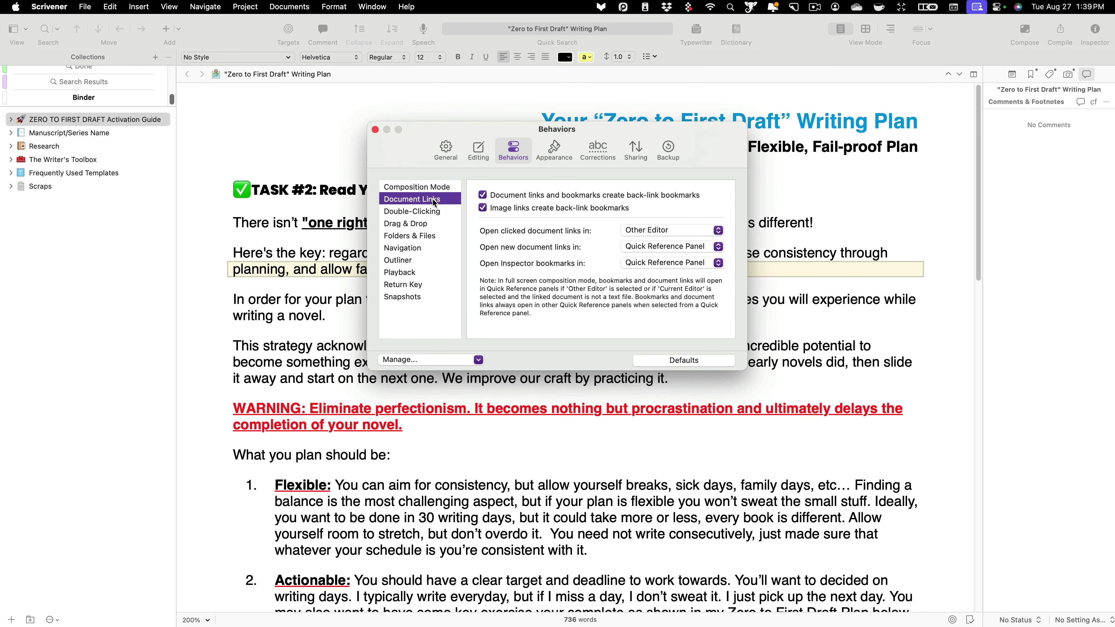
click(651, 232)
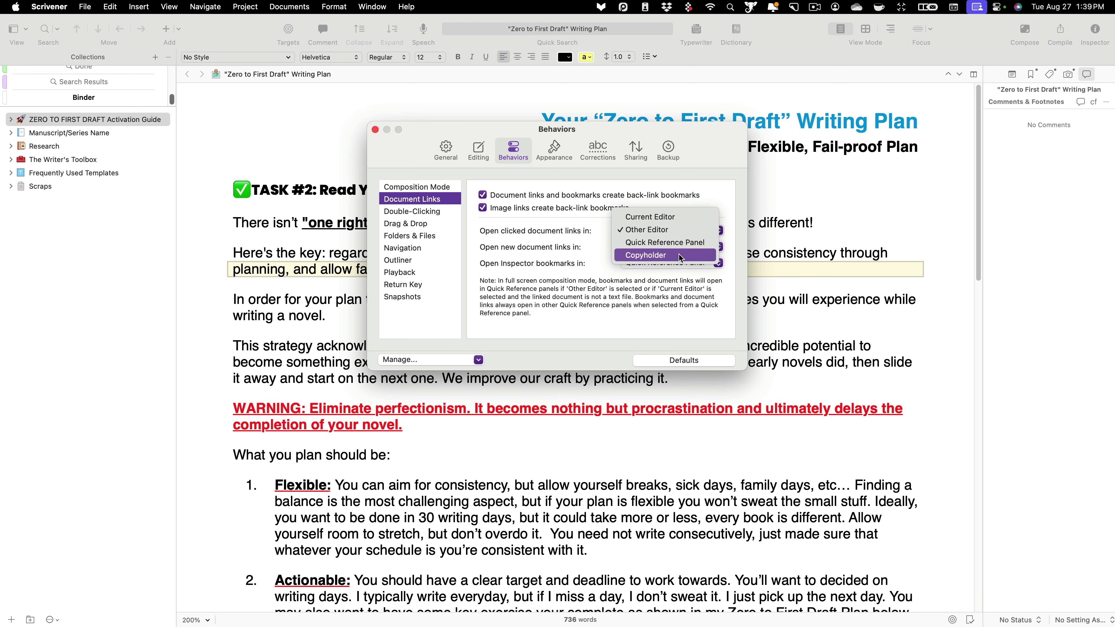
click(681, 218)
click(375, 129)
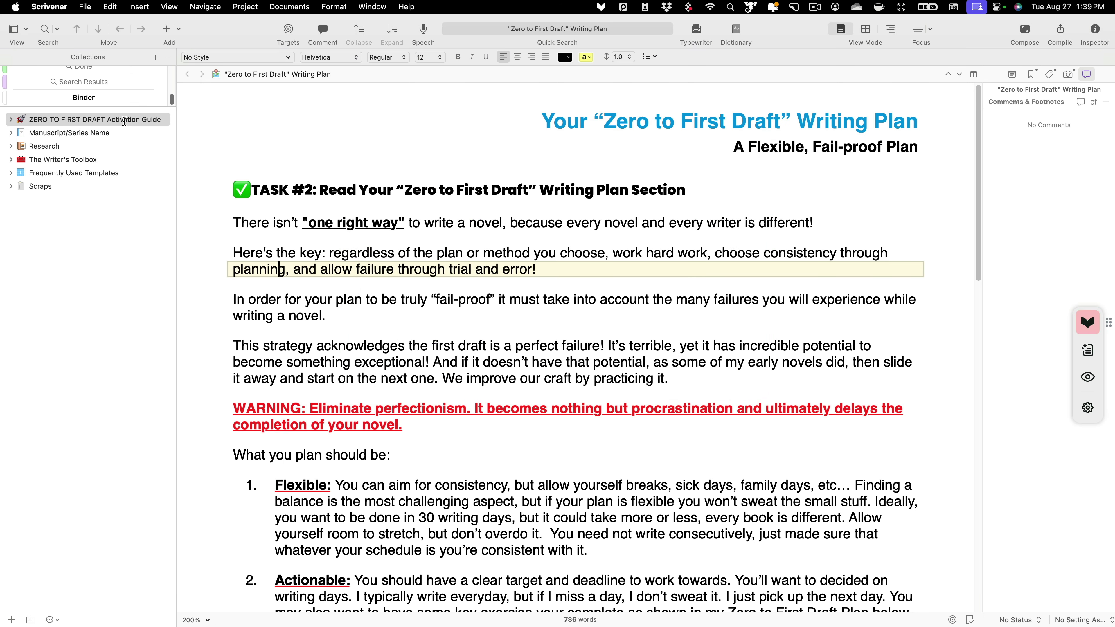
Return to the Activation Guide and test that the Writing Plan link opens in the same editor.
click(94, 121)
scroll(495, 475, down, 3)
scroll(495, 475, down, 5)
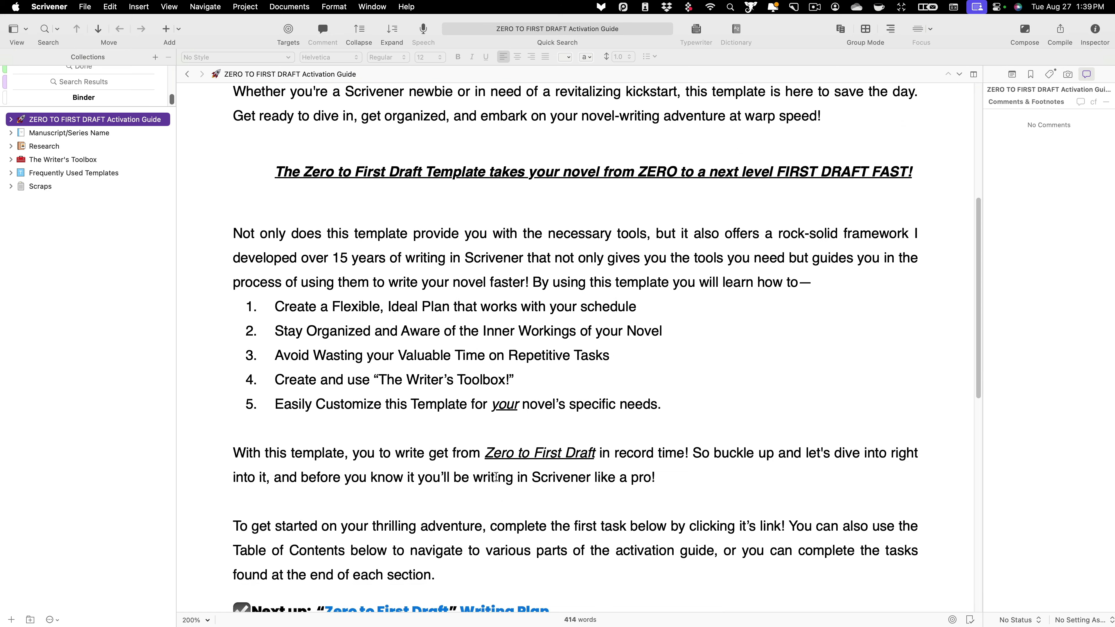
click(483, 498)
scroll(586, 455, down, 9)
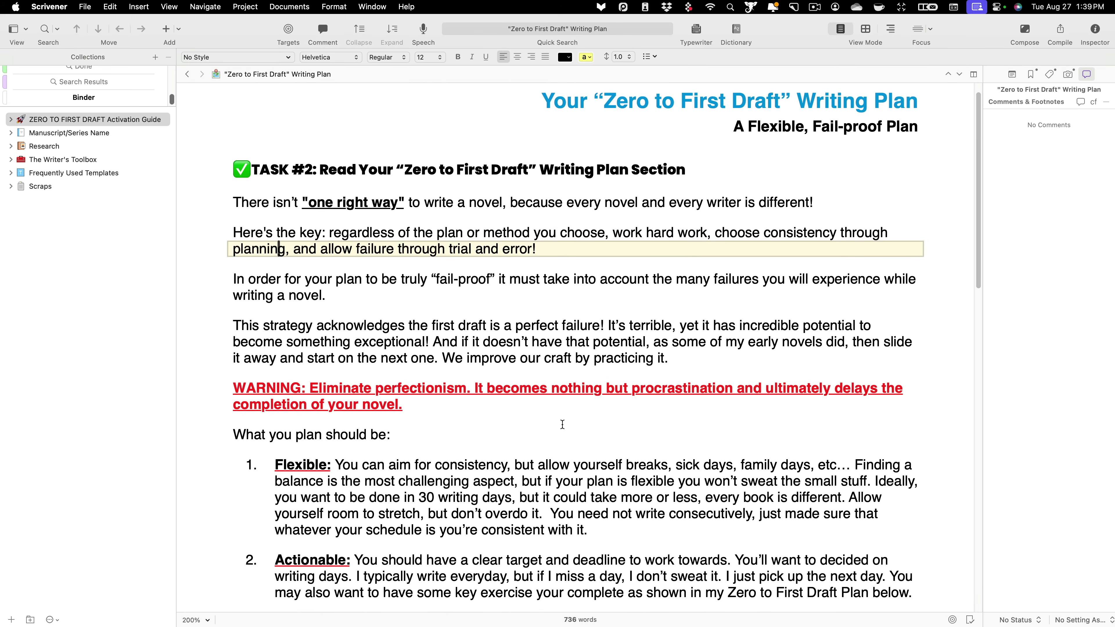
scroll(586, 455, down, 11)
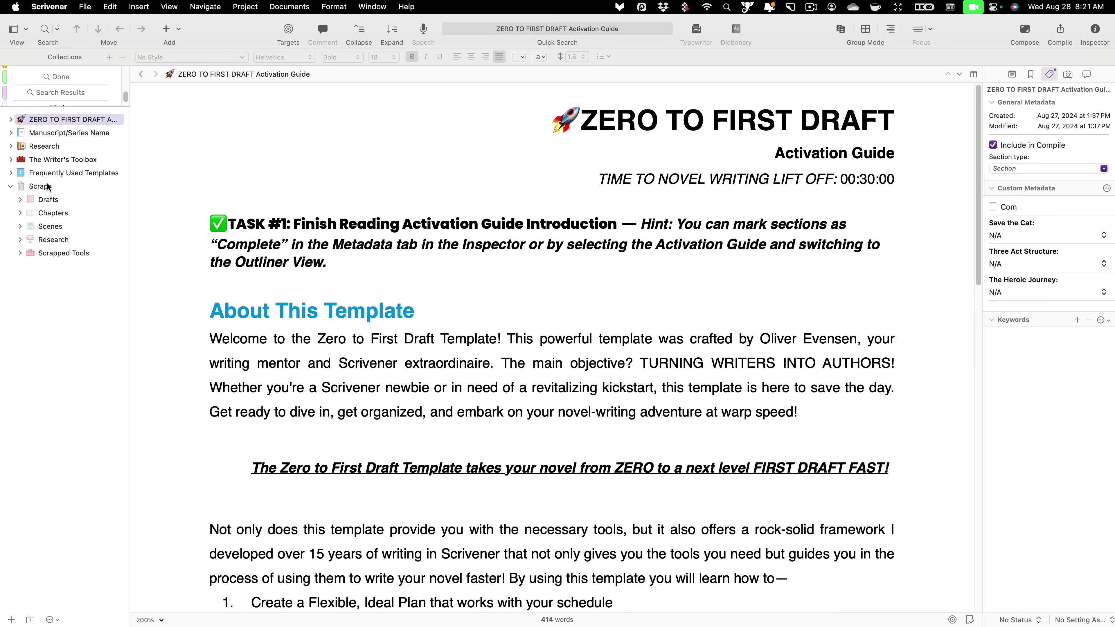
Collapse the Scraps folder and scroll the guide down to its Table of Contents.
click(10, 187)
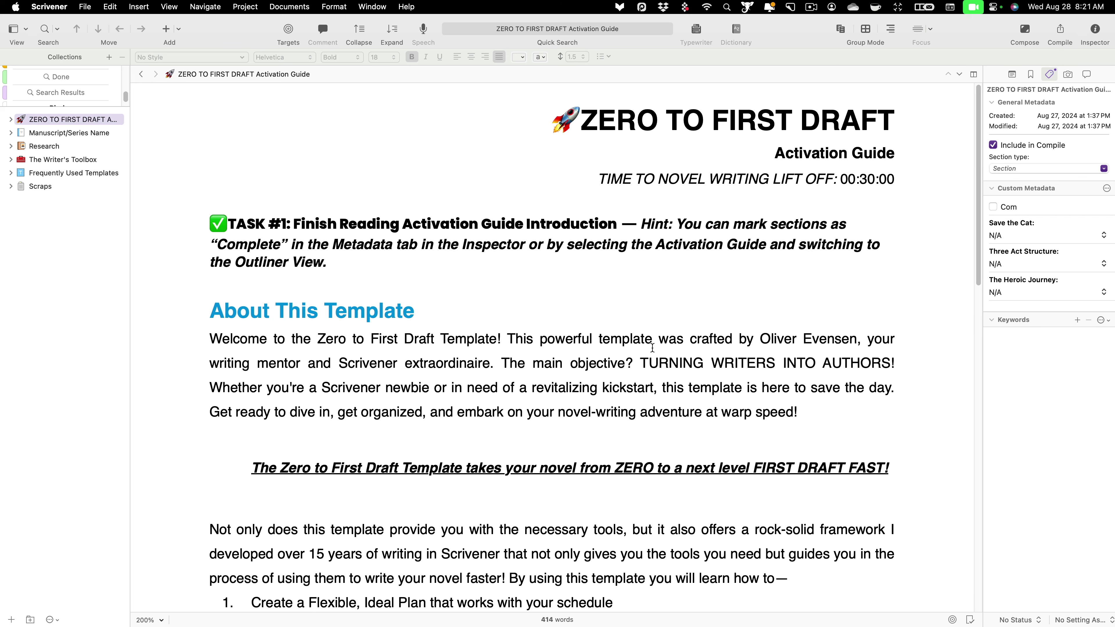
scroll(637, 352, down, 2)
scroll(454, 356, down, 4)
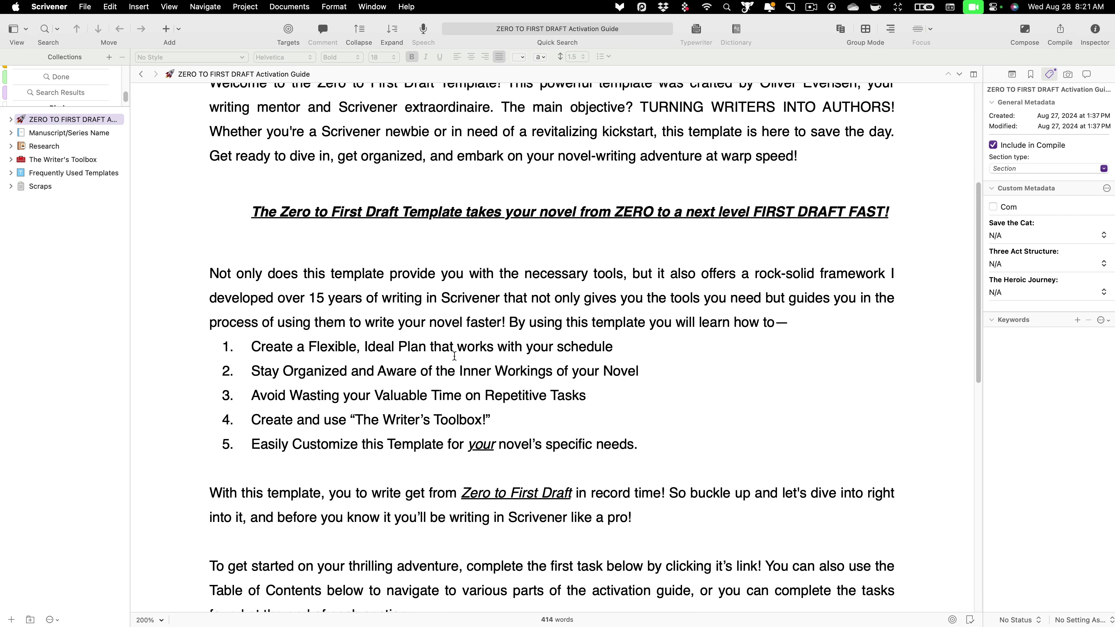
scroll(454, 355, down, 10)
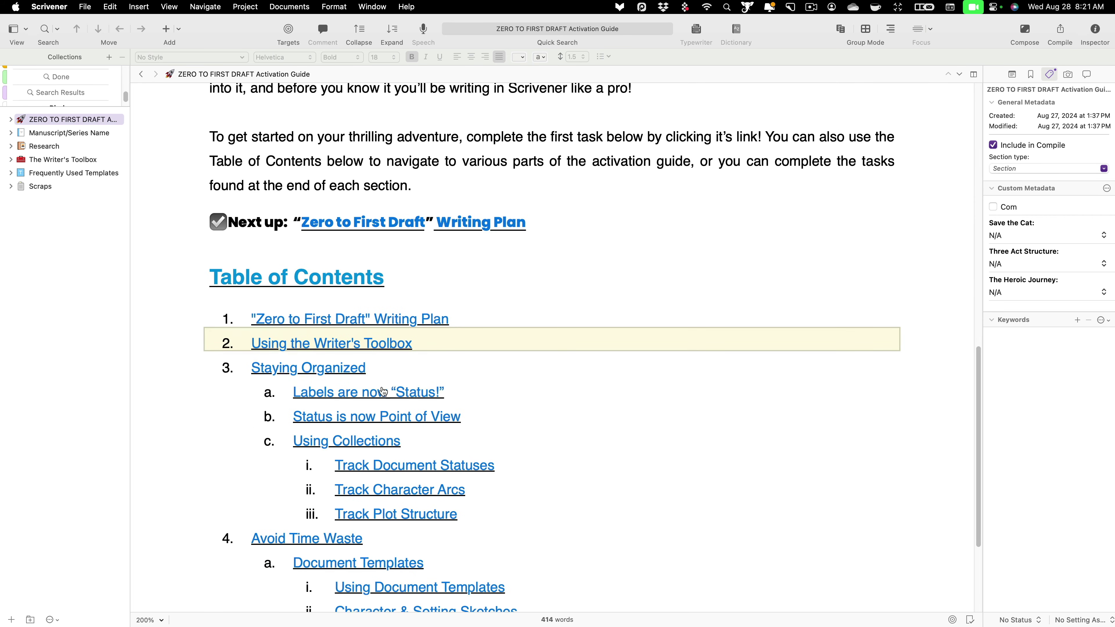
scroll(324, 321, down, 1)
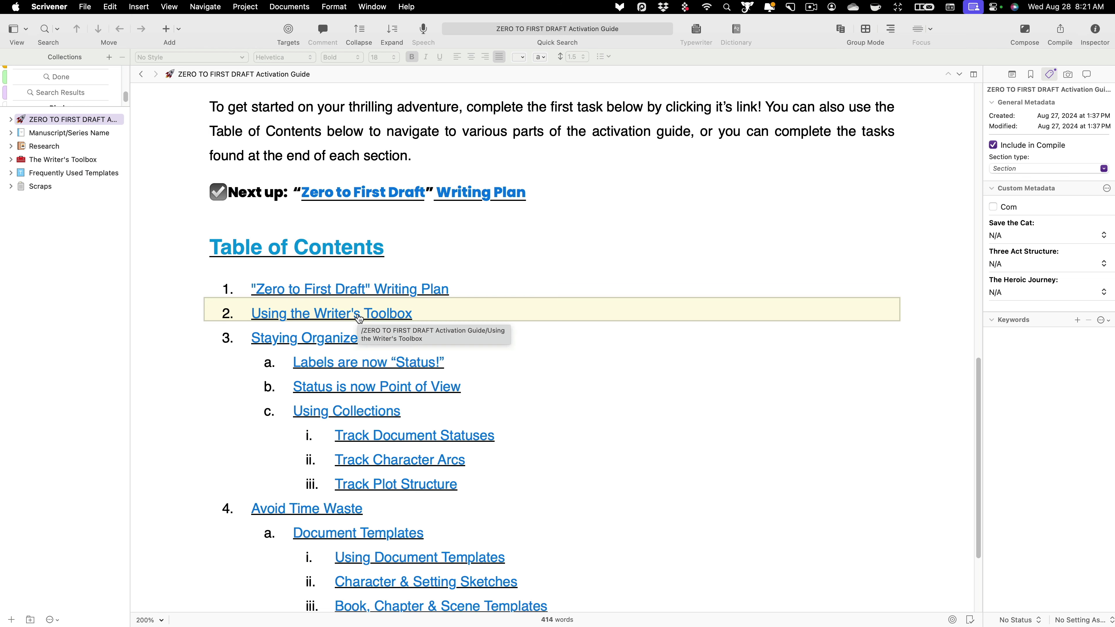
Open the Using the Writer's Toolbox section from the contents and read through it.
click(359, 314)
scroll(403, 324, up, 10)
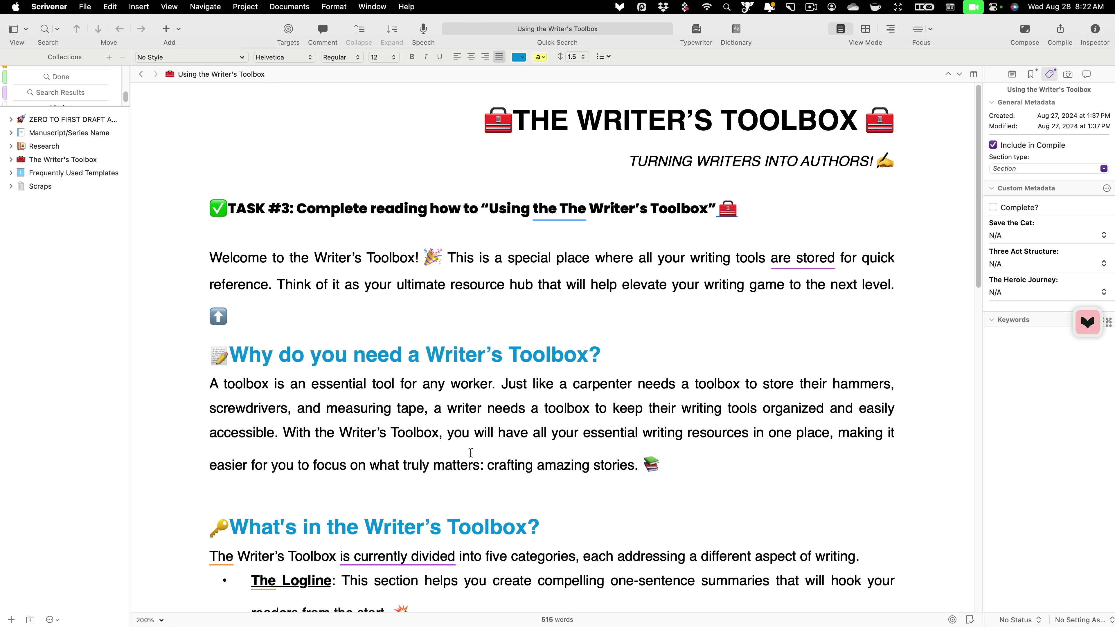
scroll(553, 439, down, 3)
scroll(562, 486, down, 5)
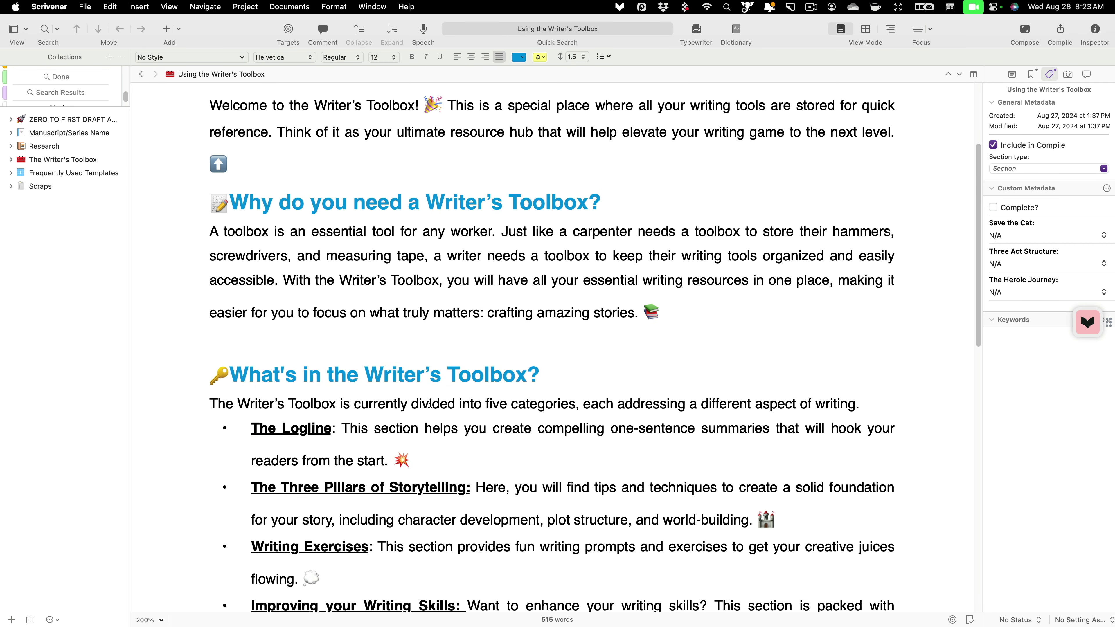
scroll(373, 531, down, 1)
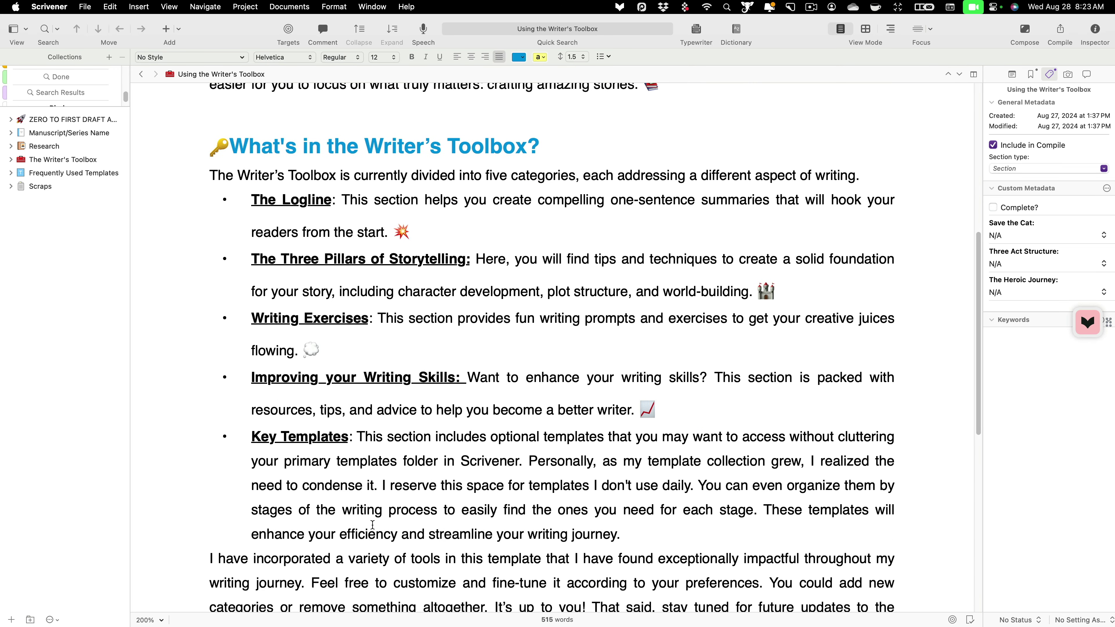
Expand the Toolbox subfolders, Key Templates and Frequently Used Templates, then view the Add template list.
click(11, 161)
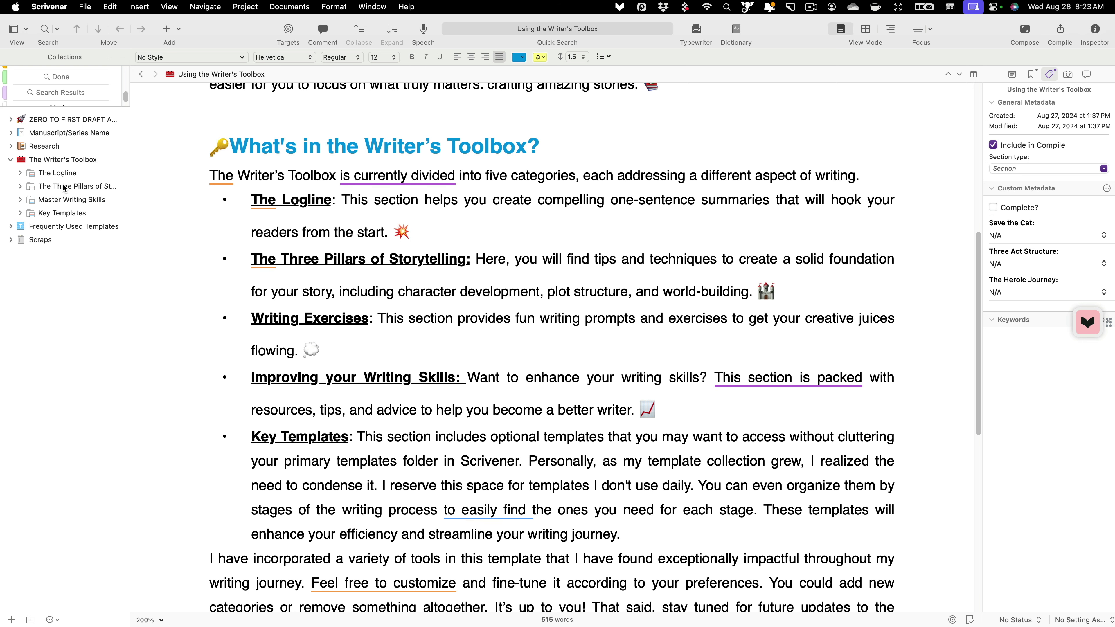
click(19, 174)
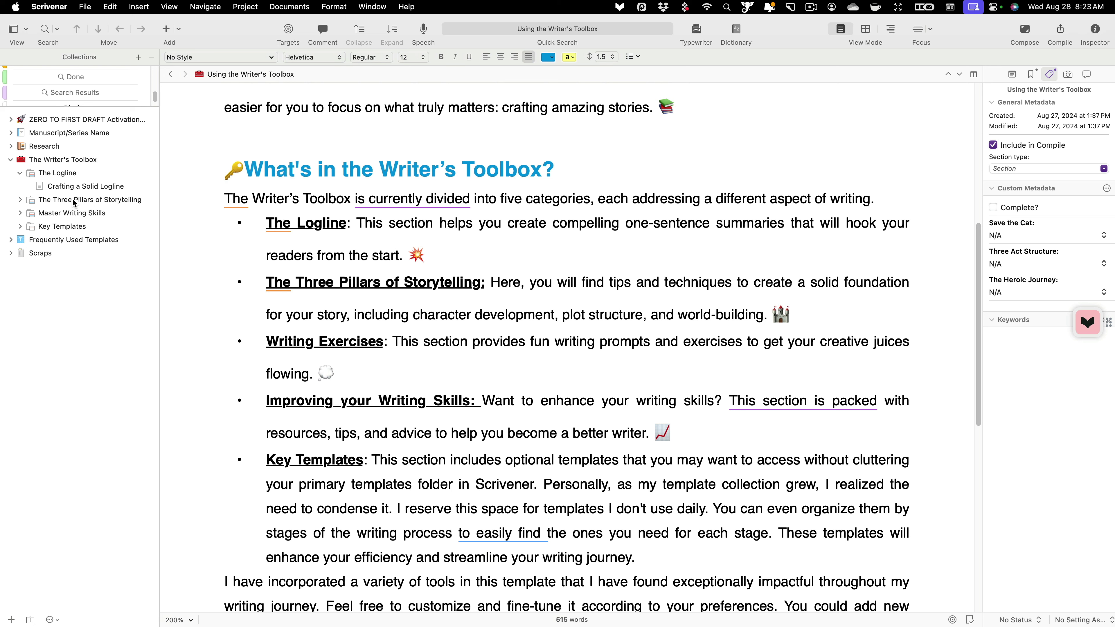
click(21, 200)
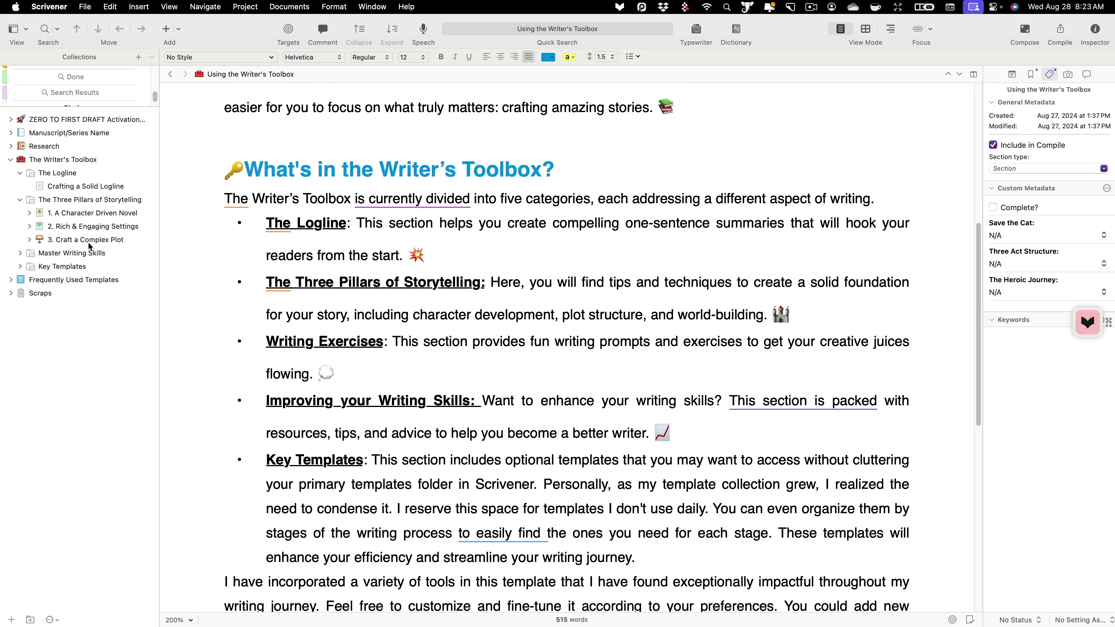
click(20, 253)
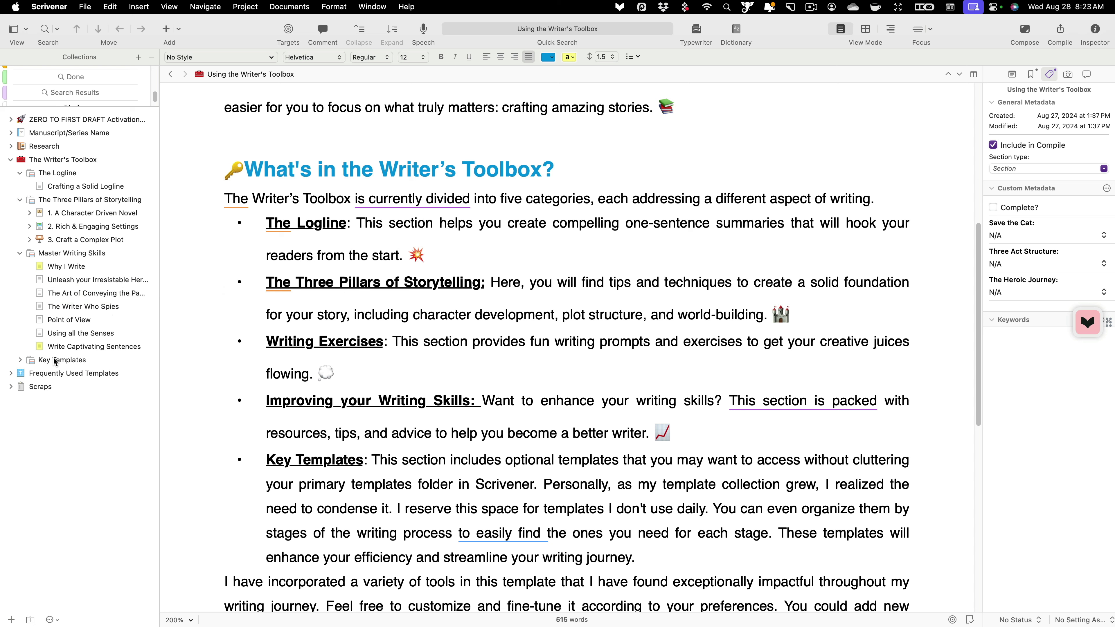
click(21, 360)
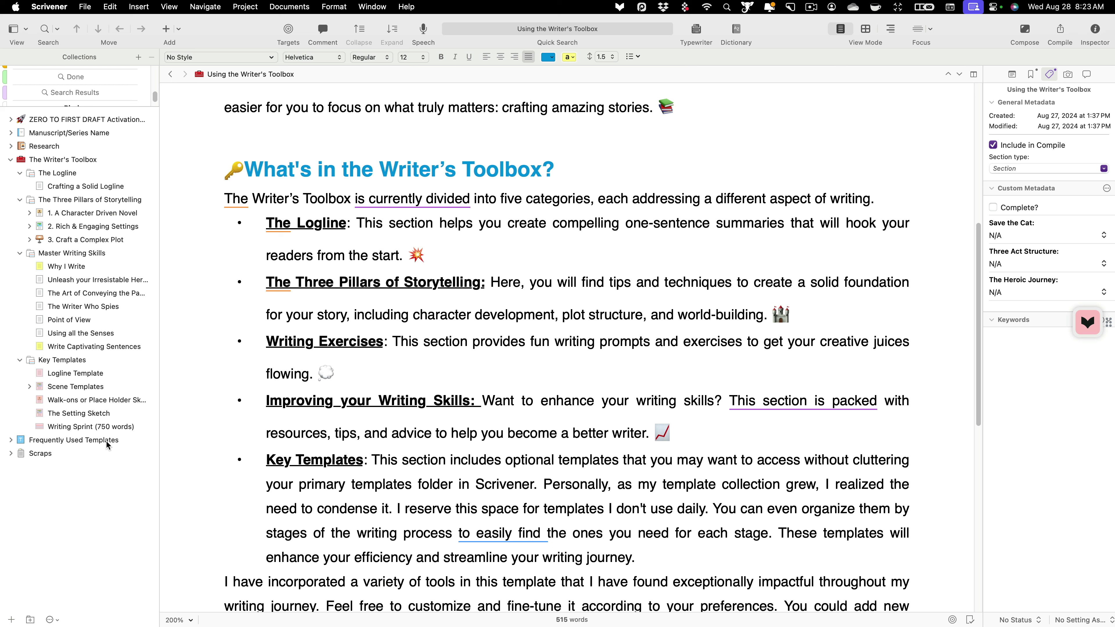
click(10, 441)
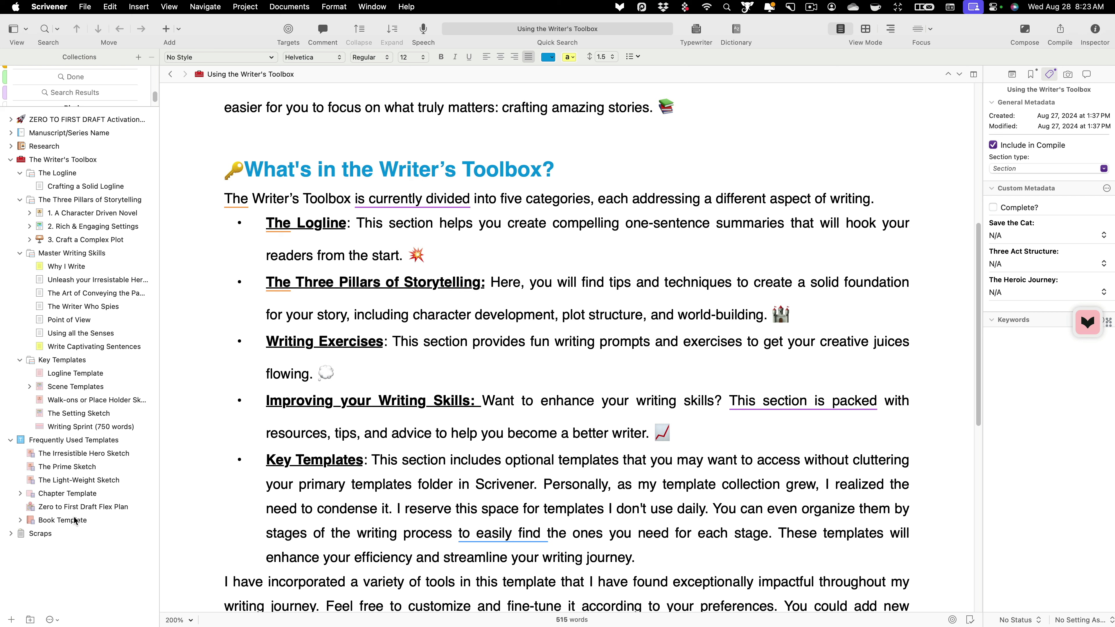
click(178, 40)
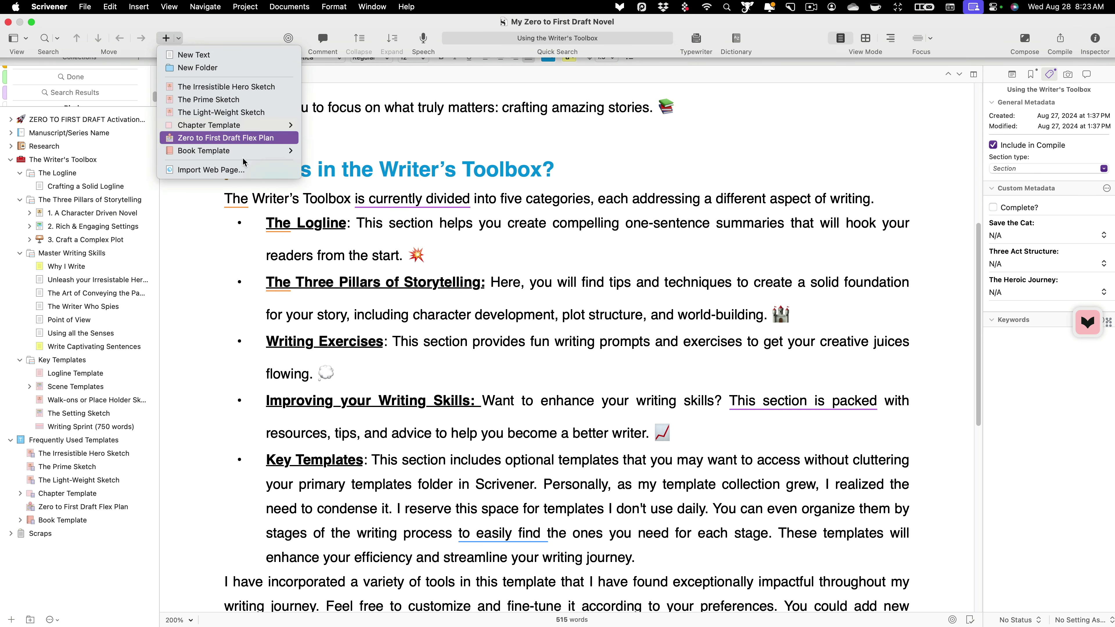
Move Writing Sprint (750 words) into Frequently Used Templates and confirm it appears in the Add list.
click(386, 373)
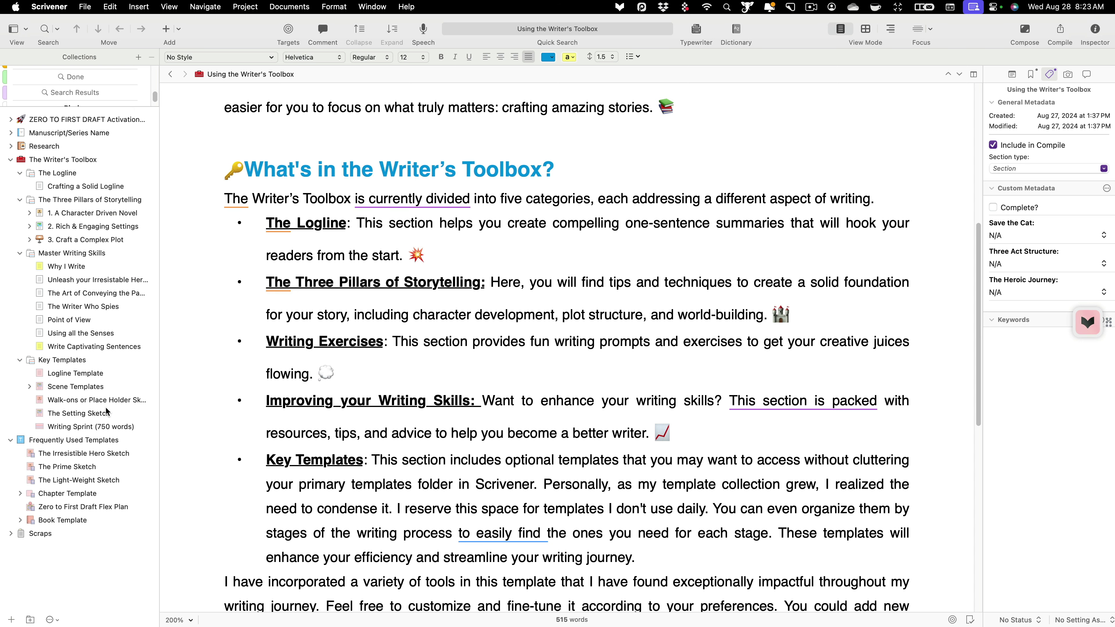
click(140, 428)
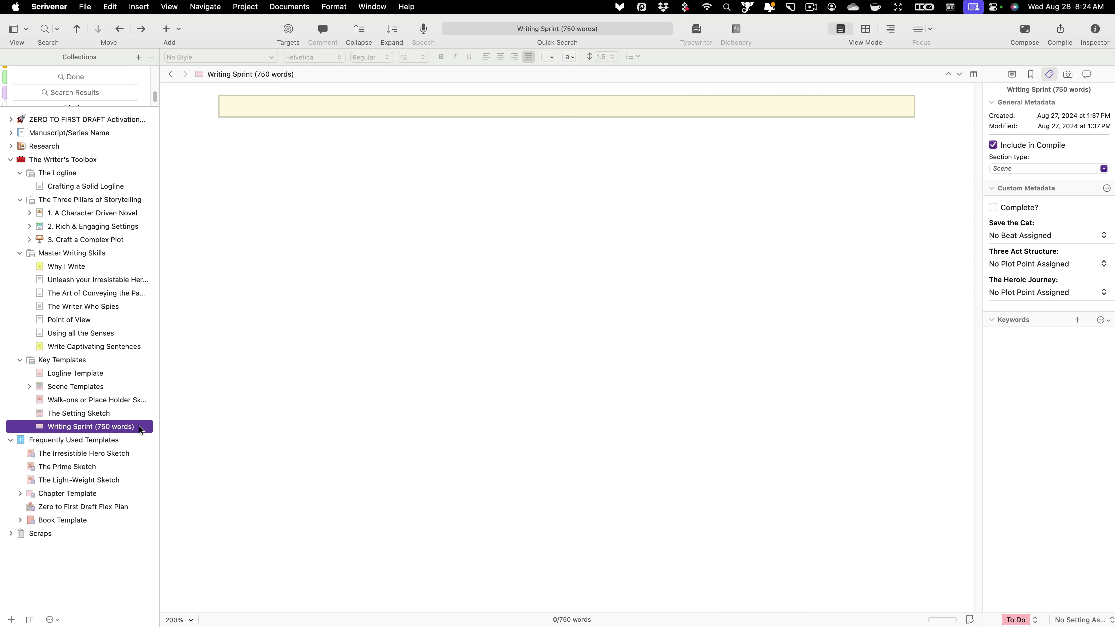
drag(140, 428, 96, 444)
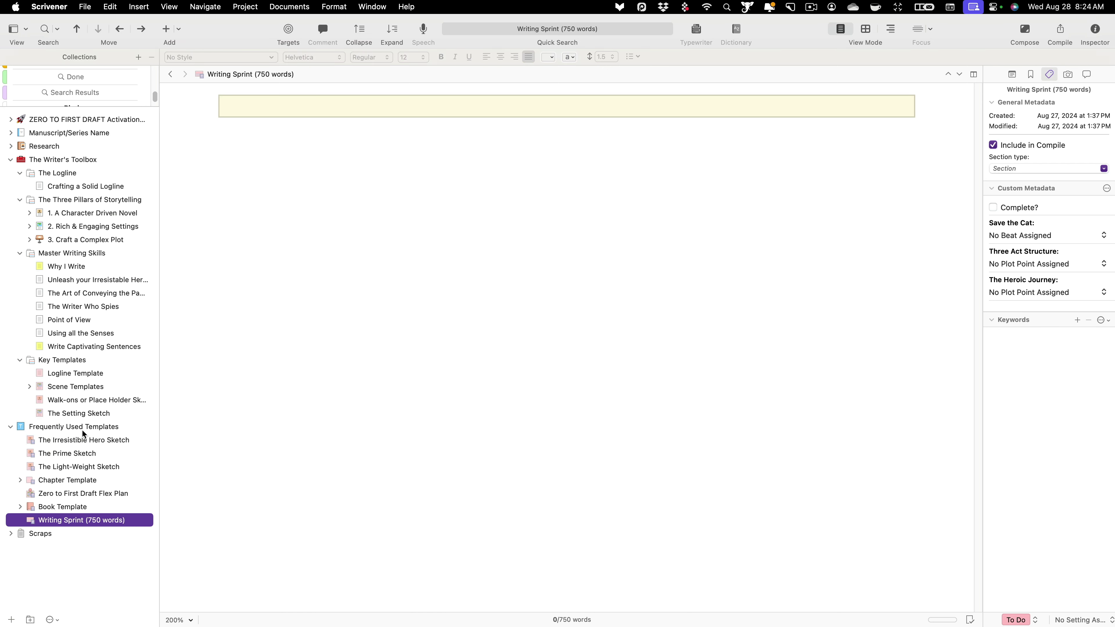
click(16, 164)
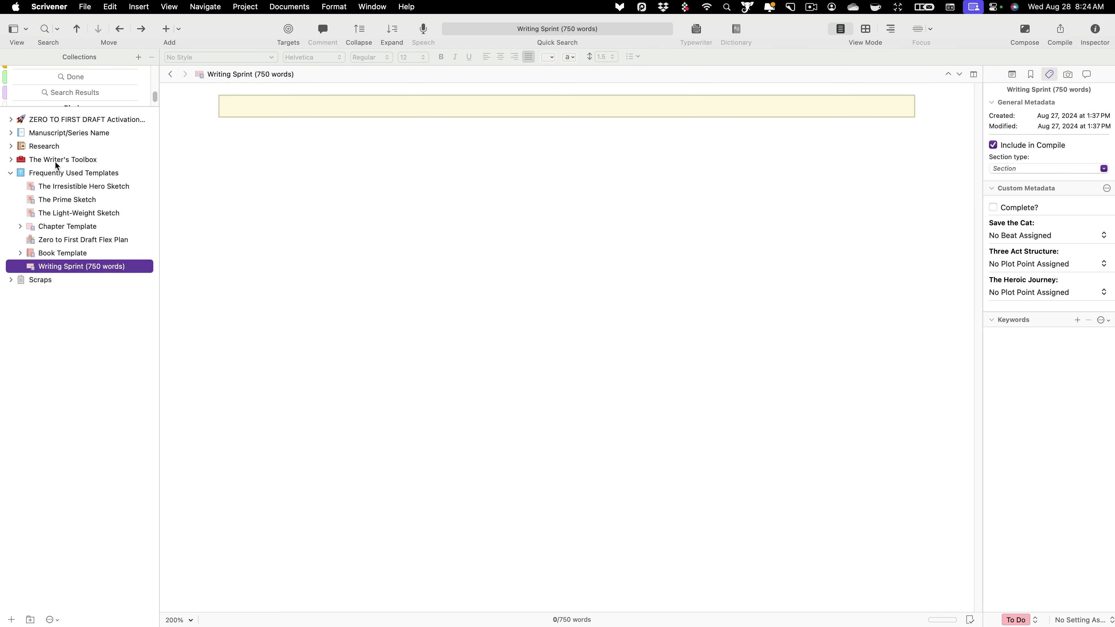
click(10, 160)
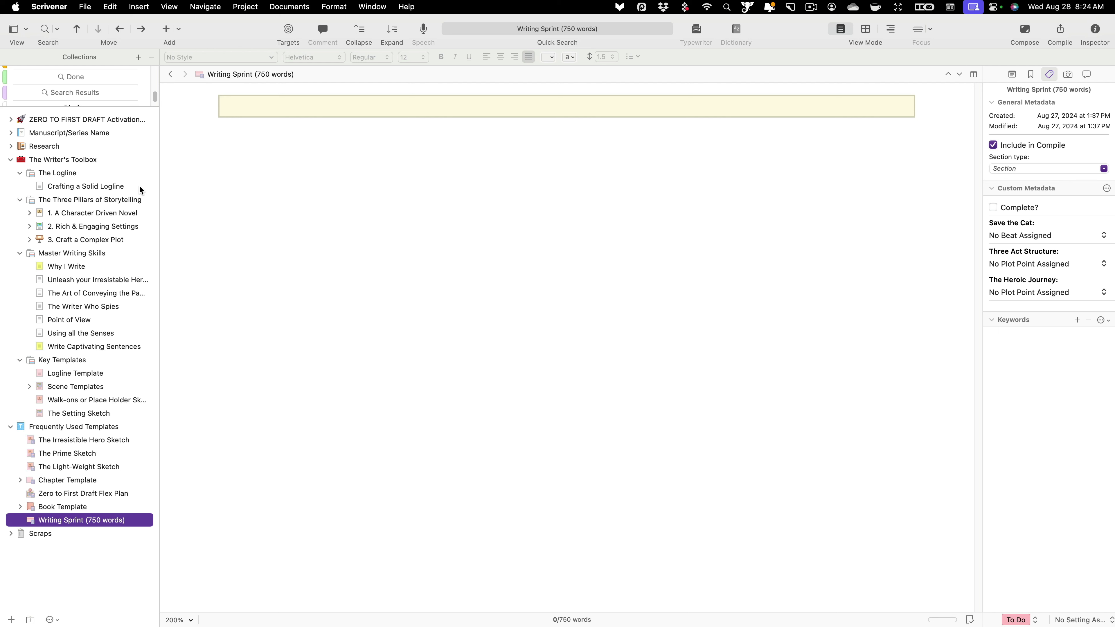
click(178, 37)
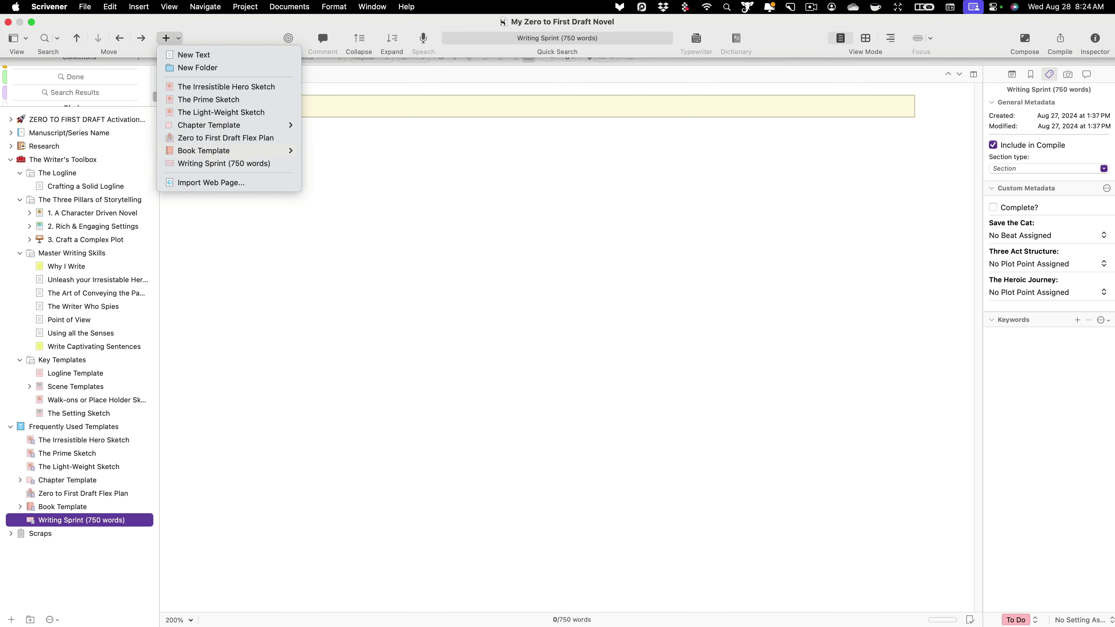
click(86, 143)
Add a Writing Sprint (750 words) document to the Manuscript/Series Name folder.
click(12, 133)
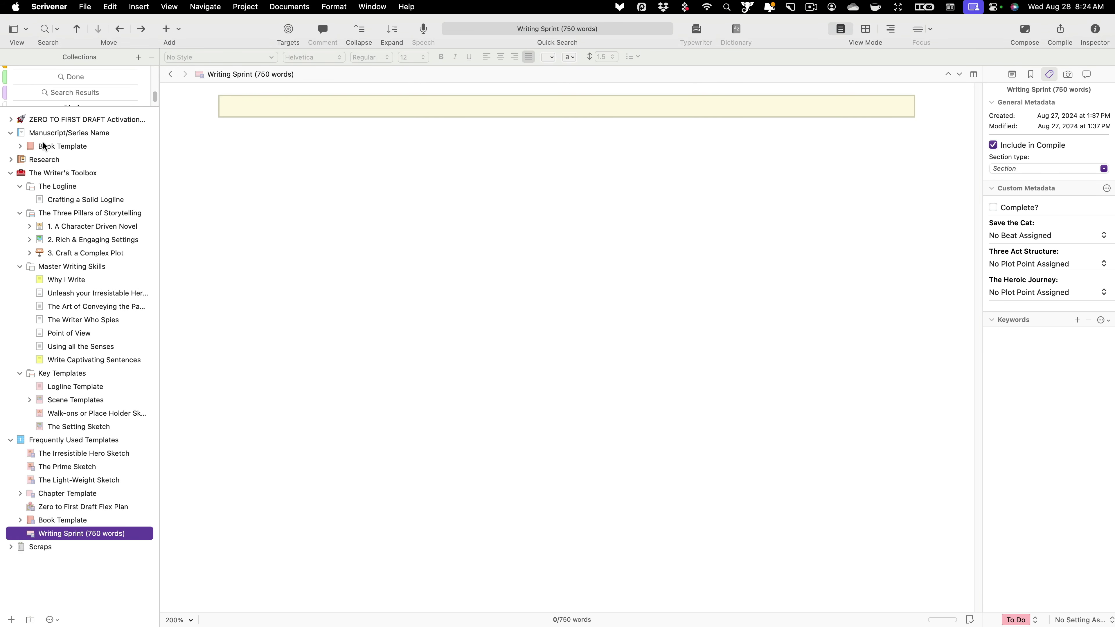
click(57, 132)
click(178, 29)
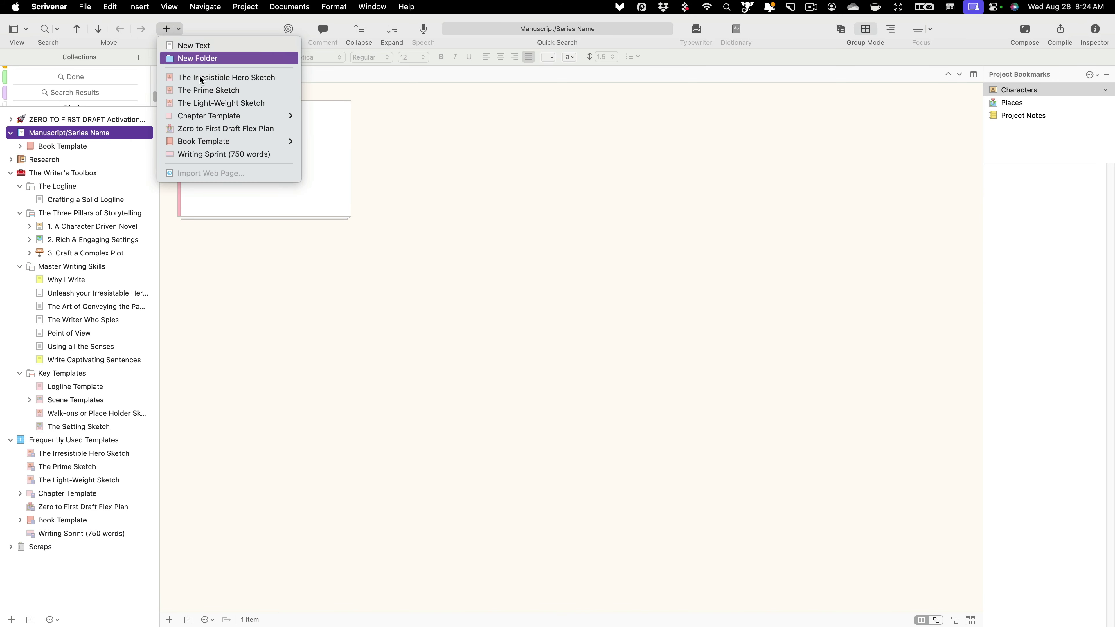
click(215, 152)
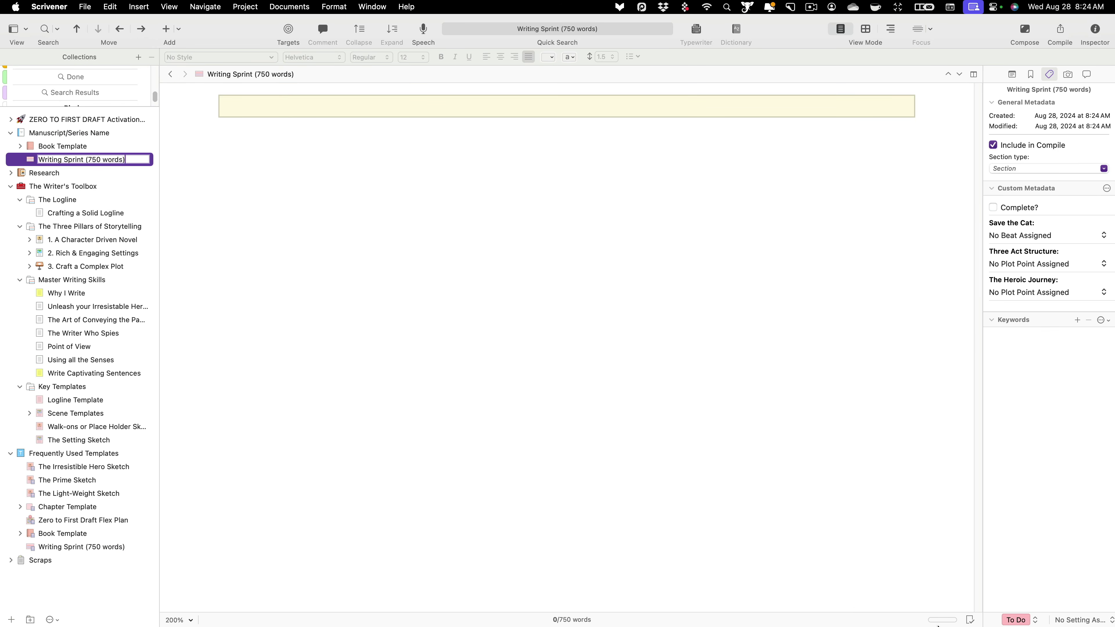
Accept the new document's name, then move Writing Sprint and The Irresistible Hero Sketch into Key Templates.
click(416, 303)
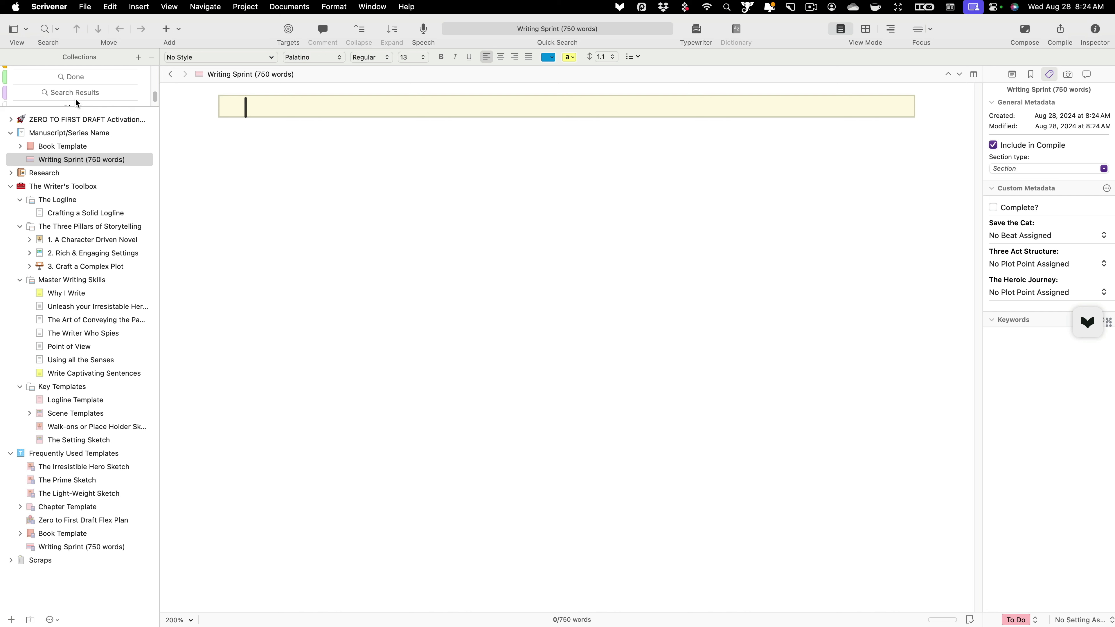
mouse_move(109, 550)
mouse_down()
mouse_move(160, 457)
mouse_move(101, 387)
mouse_up()
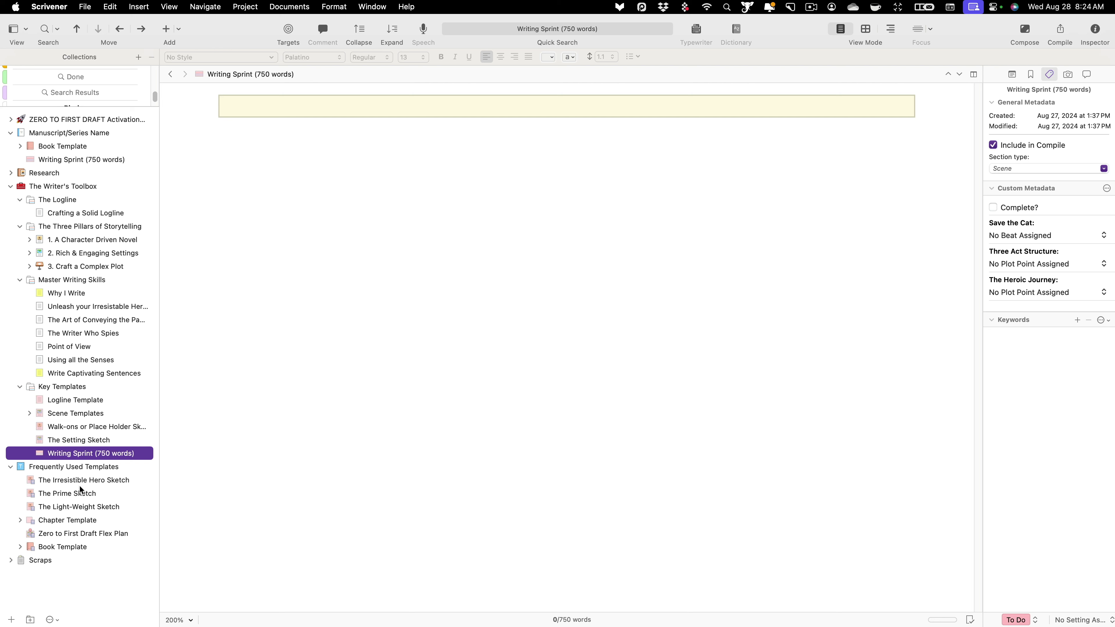
drag(79, 481, 103, 393)
Move The Prime Sketch, The Light-Weight Sketch and the Flex Plan to Key Templates; Scene Templates to Frequently Used.
drag(77, 494, 101, 408)
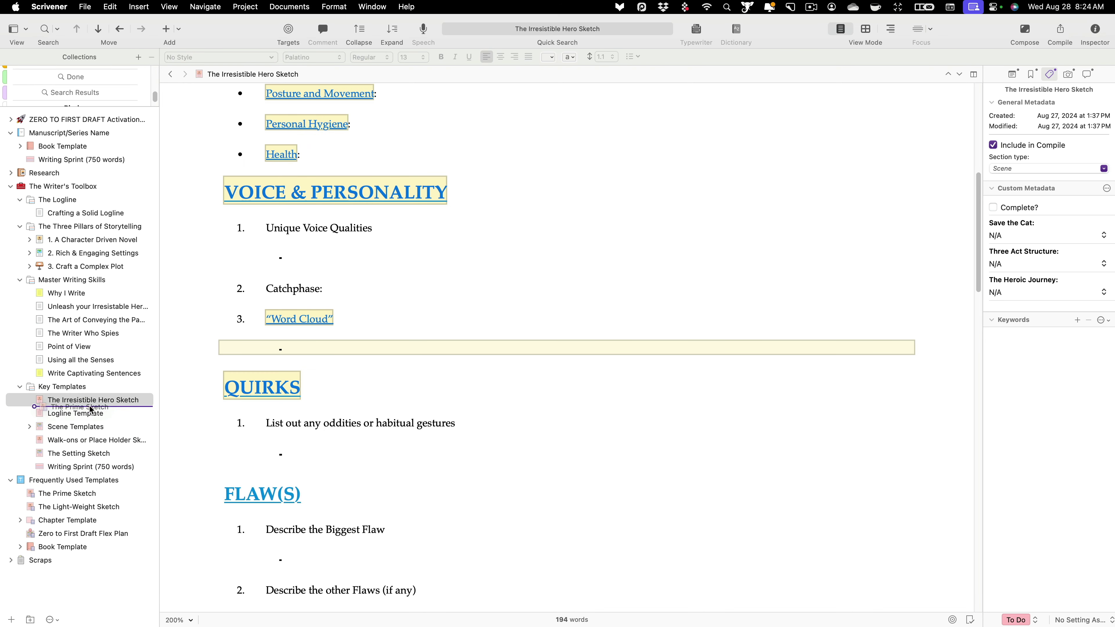
mouse_move(76, 509)
mouse_down()
mouse_move(88, 457)
mouse_move(77, 425)
mouse_up()
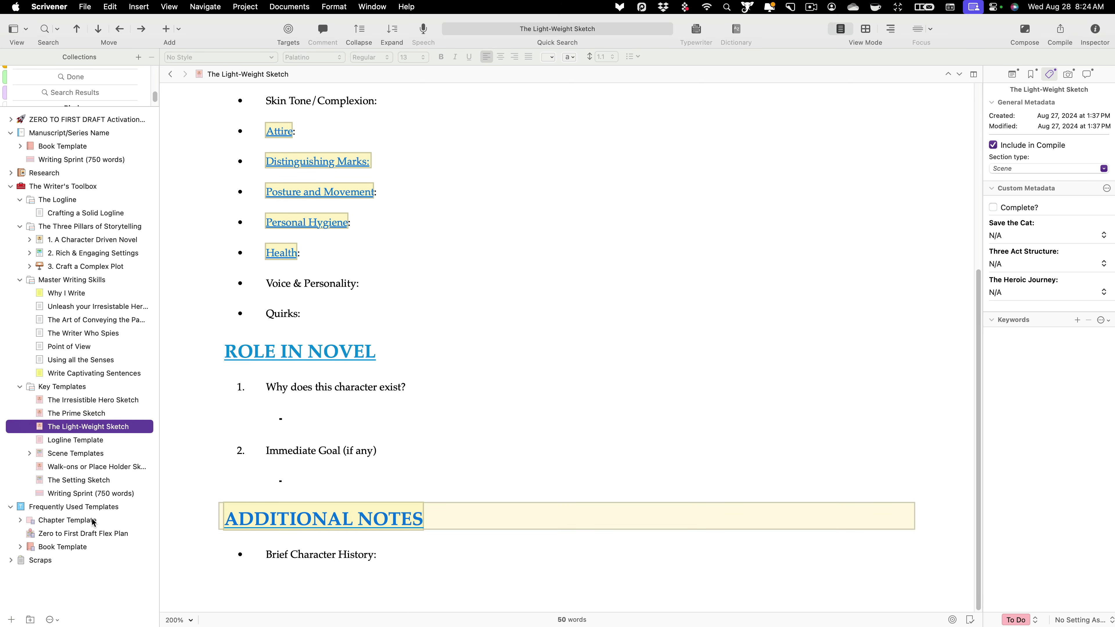
drag(98, 535, 103, 399)
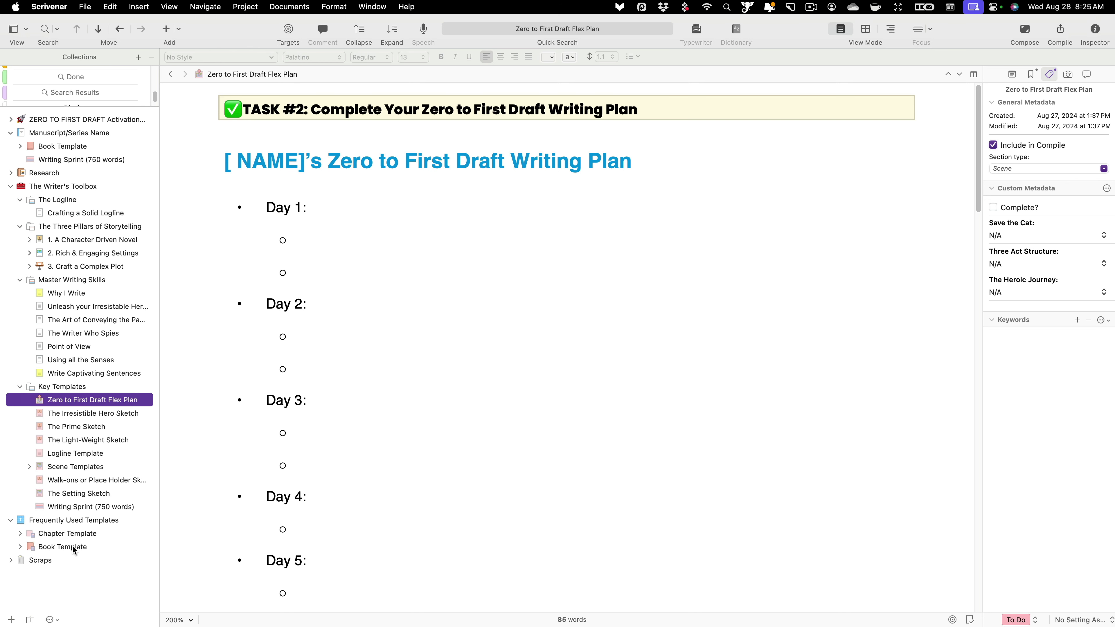
drag(85, 469, 85, 521)
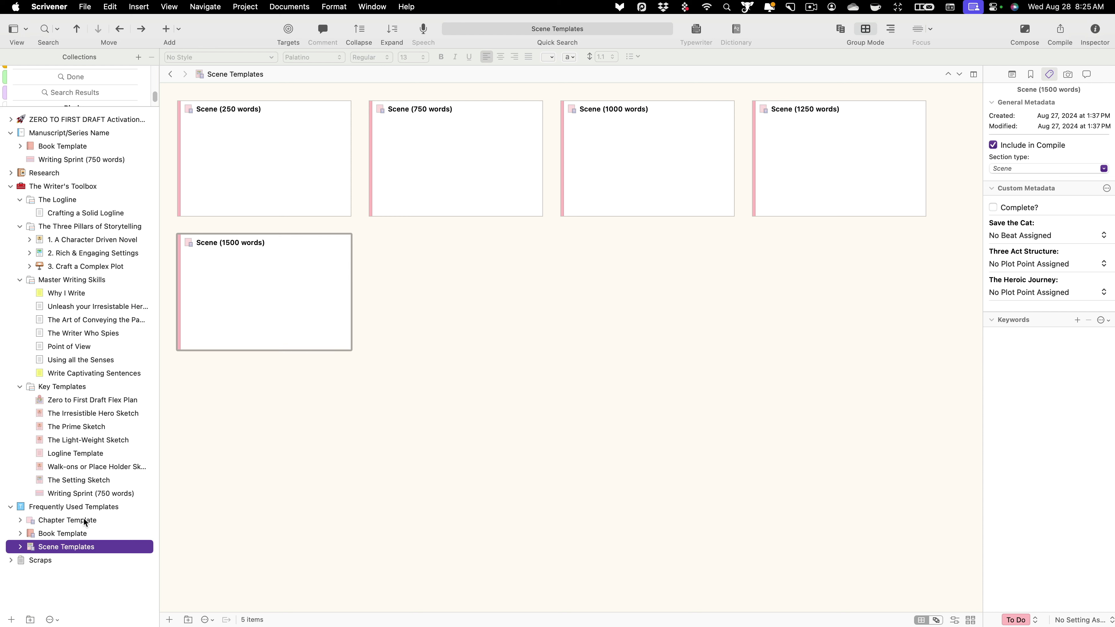
Check which templates the Add dropdown now offers for new documents.
click(178, 29)
mouse_move(195, 102)
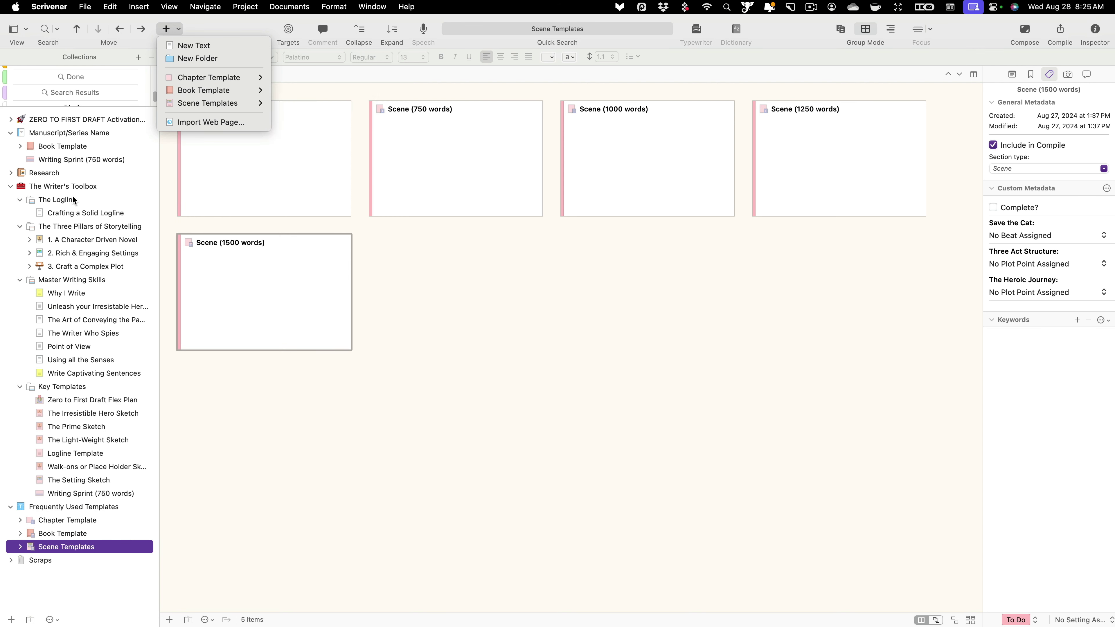
click(21, 283)
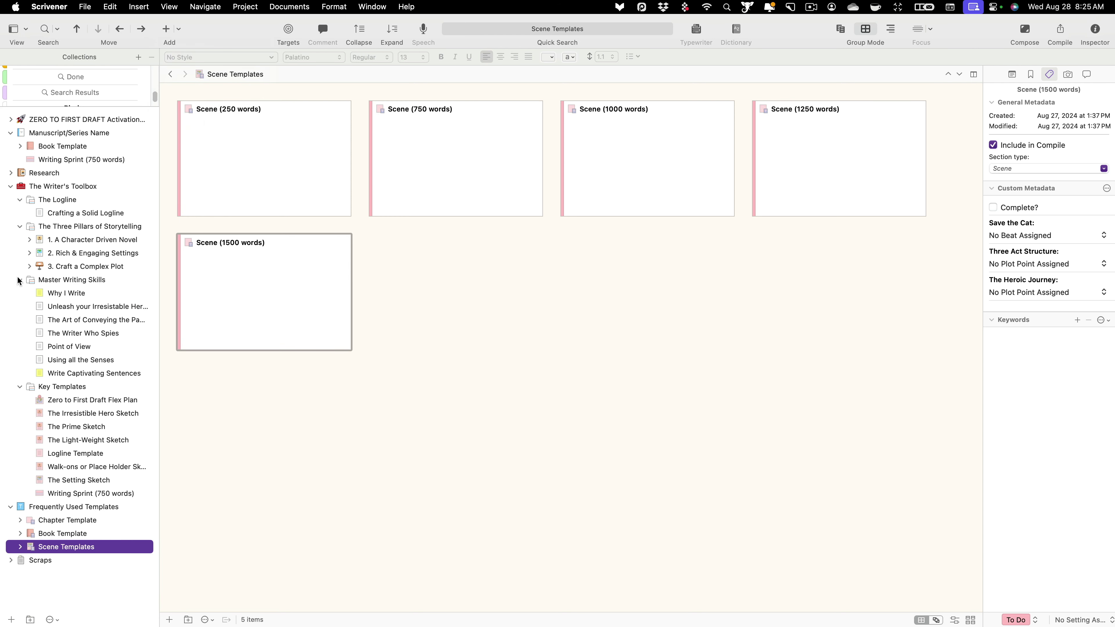
Collapse the Master Writing Skills, Key Templates, Three Pillars of Storytelling and Logline folders.
click(20, 280)
click(20, 293)
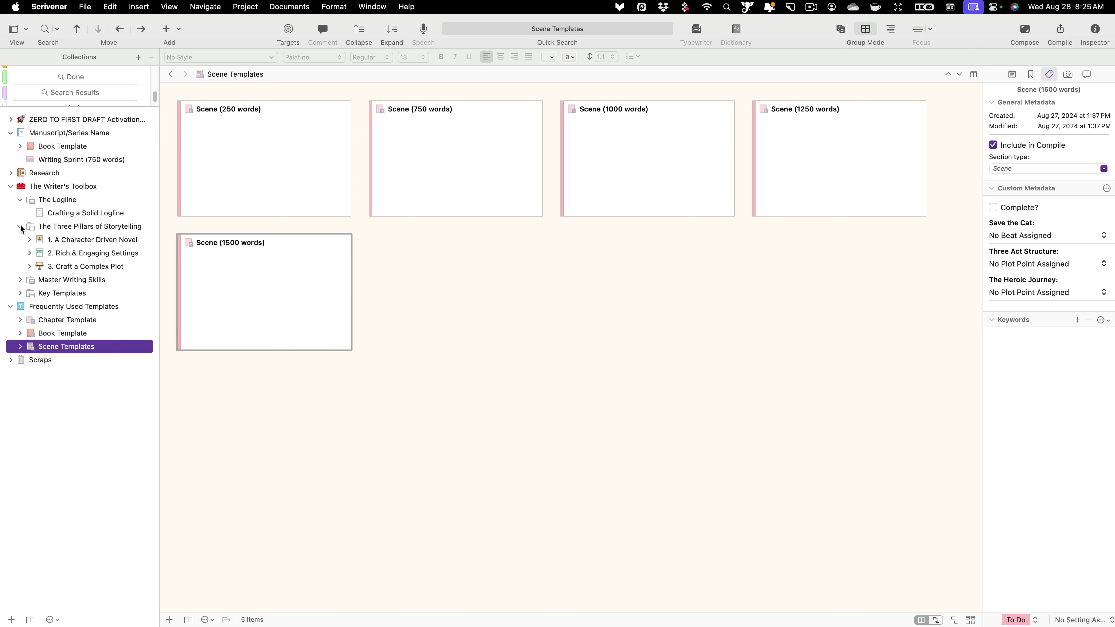
click(20, 226)
click(20, 200)
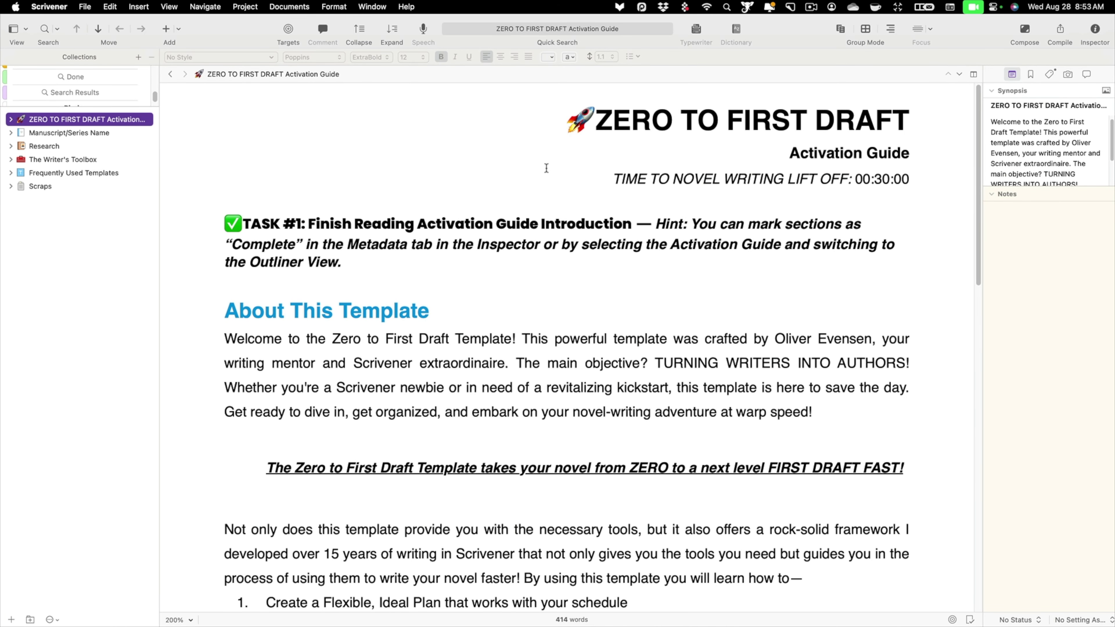
From the Activation Guide's Table of Contents, jump to the Custom Metadata section.
click(96, 121)
click(419, 270)
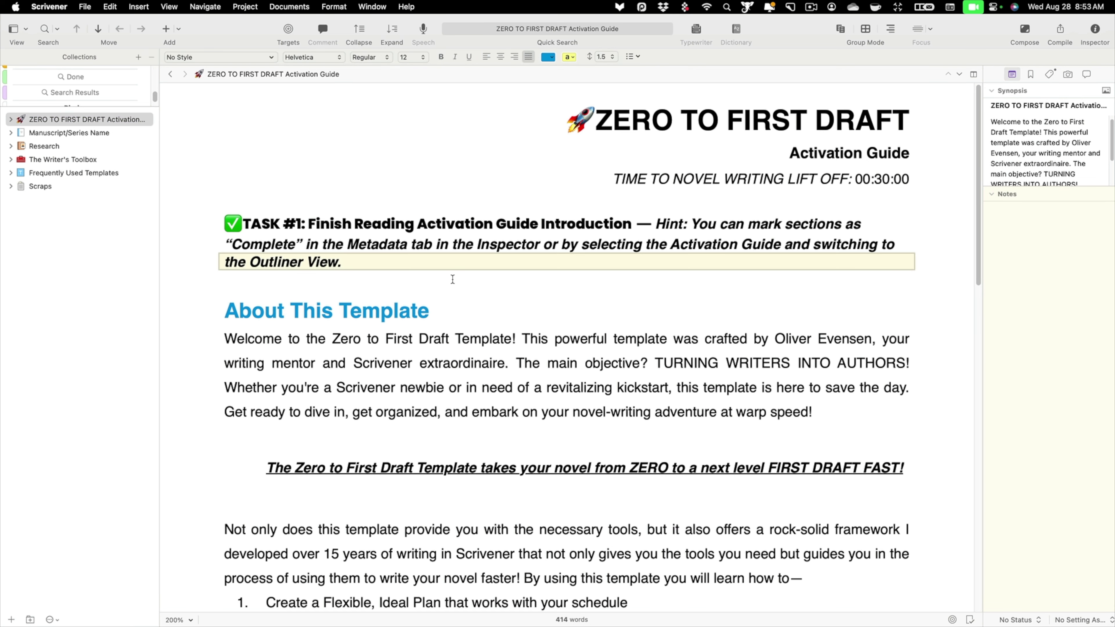
scroll(548, 307, down, 4)
scroll(549, 306, down, 12)
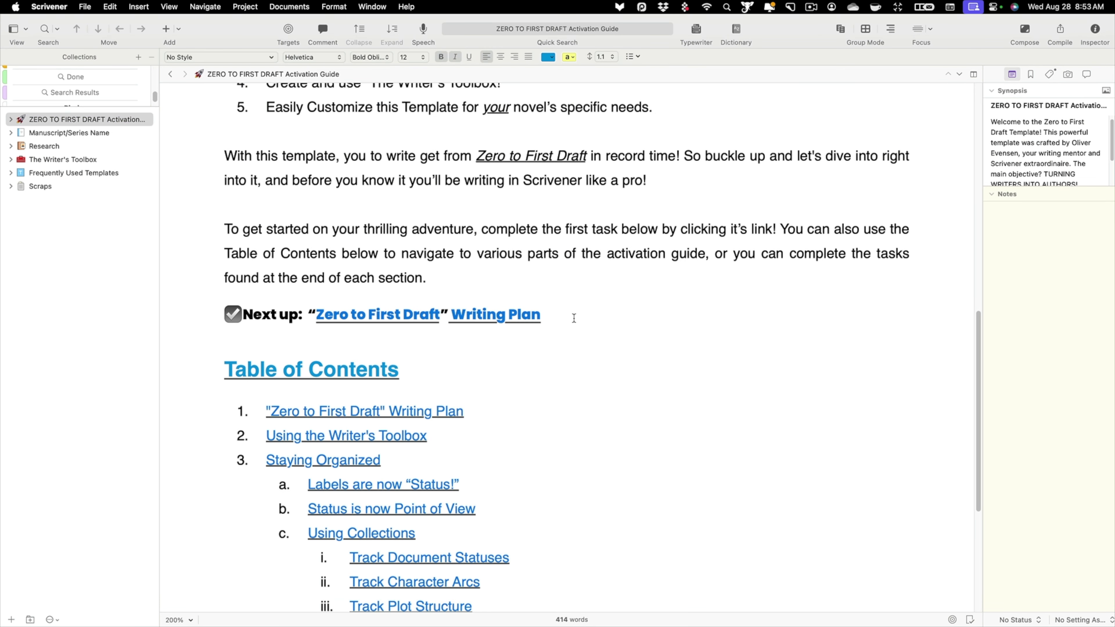
scroll(575, 318, down, 1)
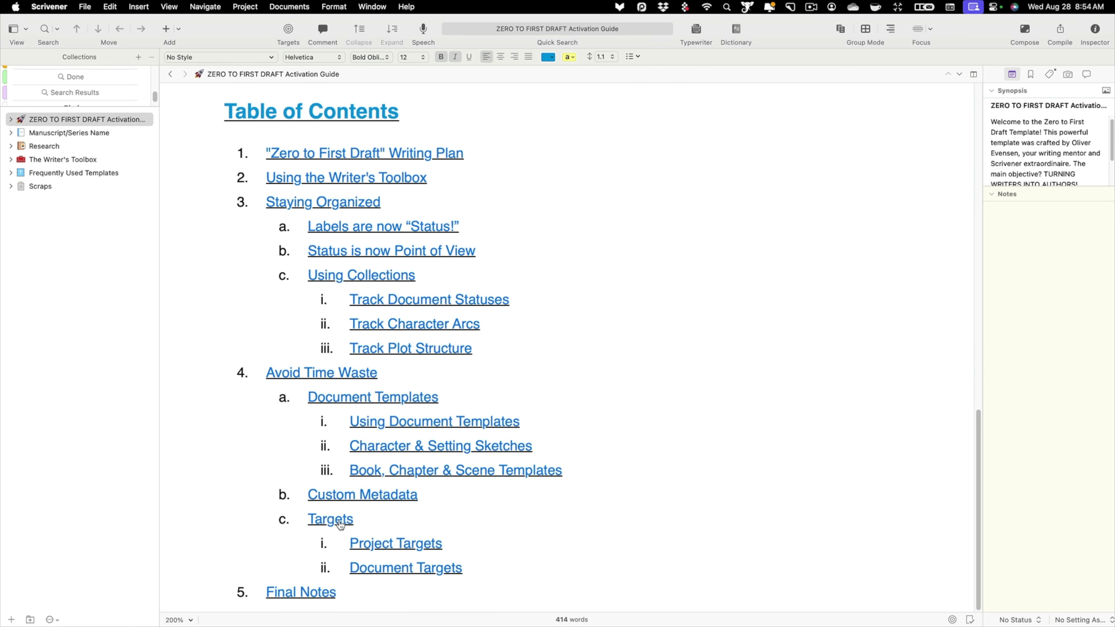
click(365, 495)
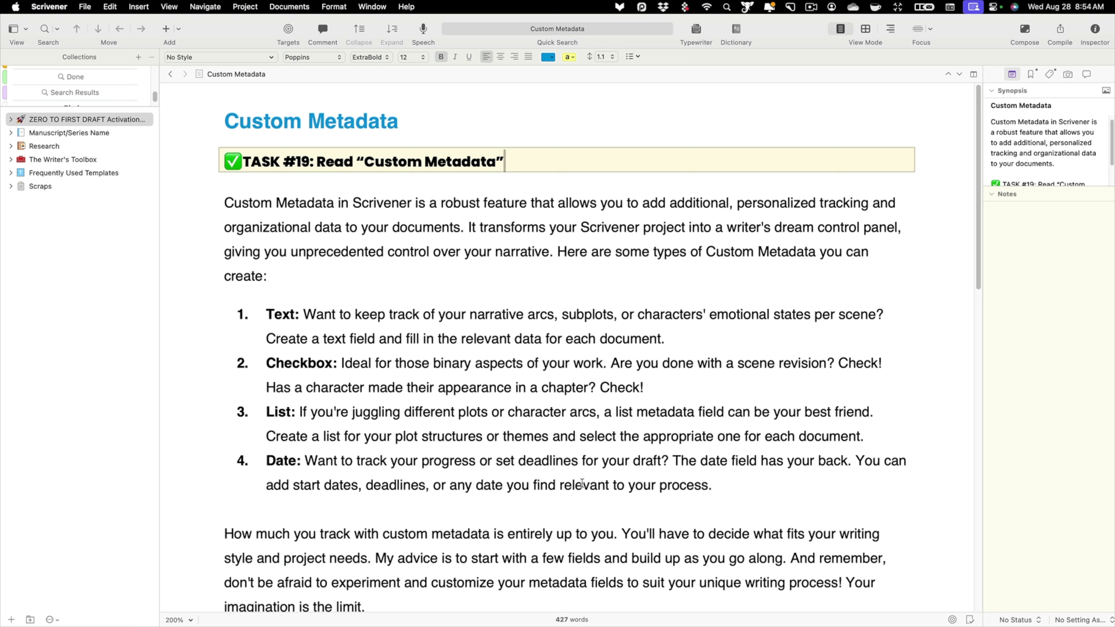
Show the document's metadata and toggle the Complete? checkbox on and off again.
click(1050, 75)
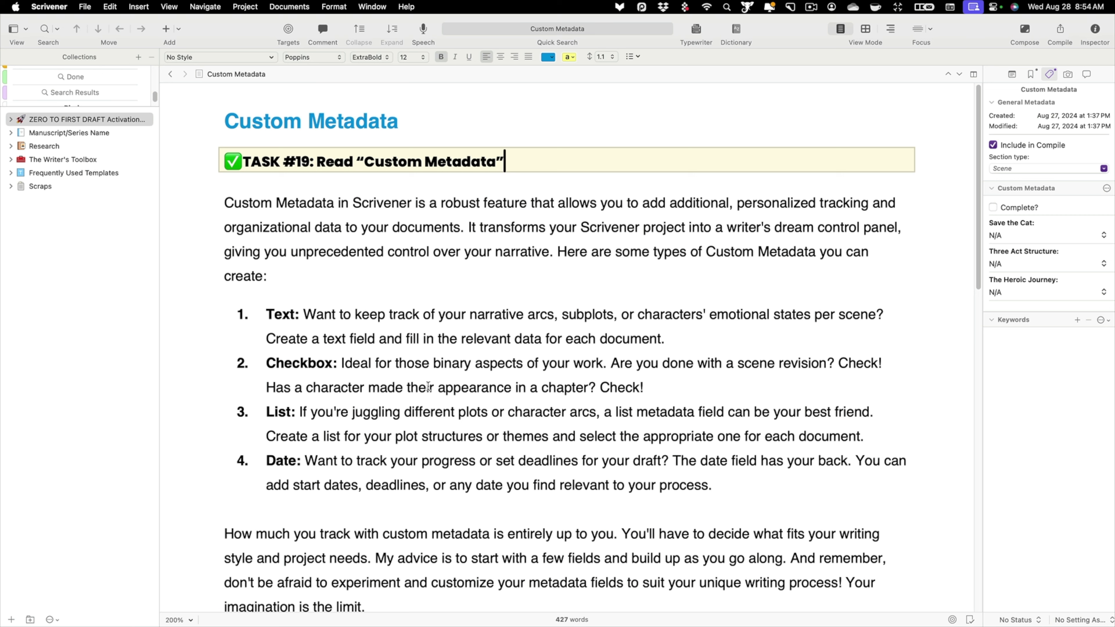
click(994, 208)
click(993, 207)
Browse the Save the Cat, Three Act Structure and Heroic Journey choices unchanged, then open Custom Metadata settings.
click(1036, 239)
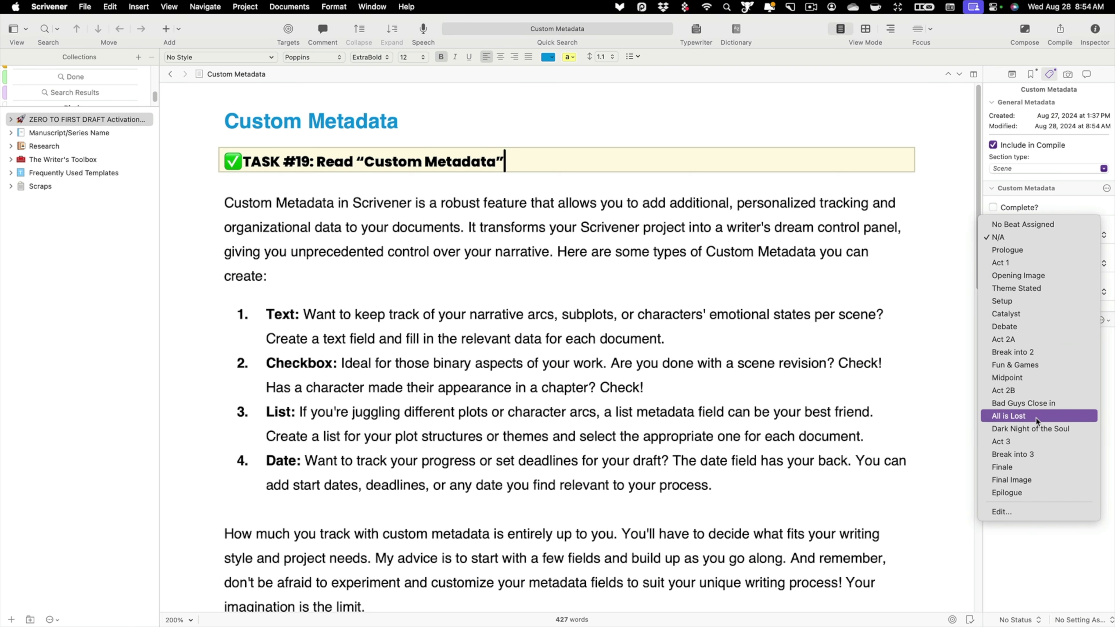
click(958, 340)
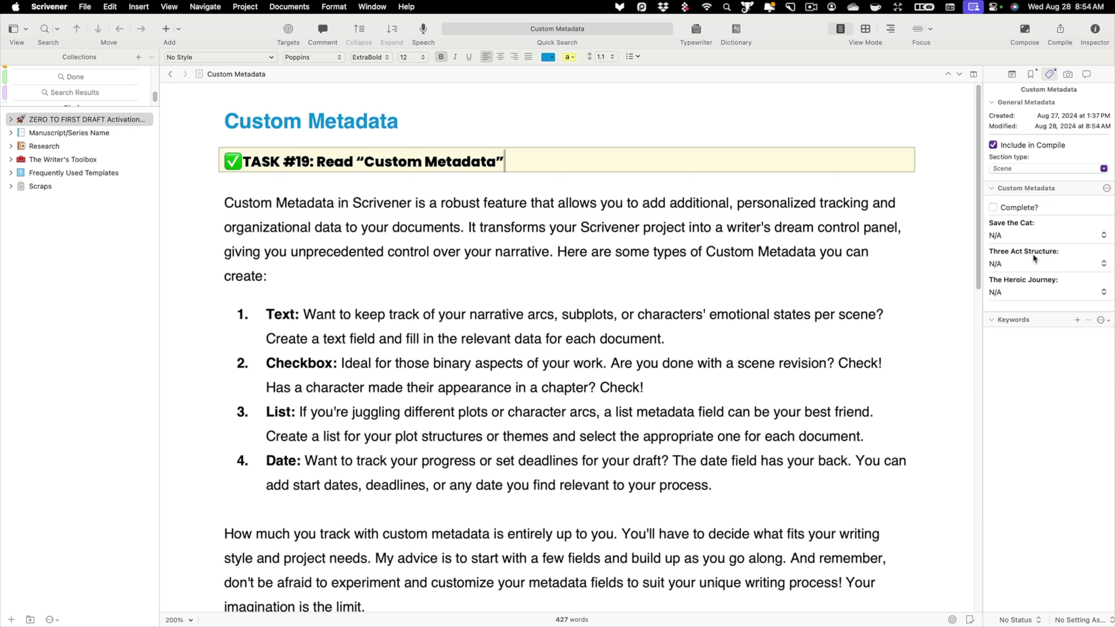
click(1037, 264)
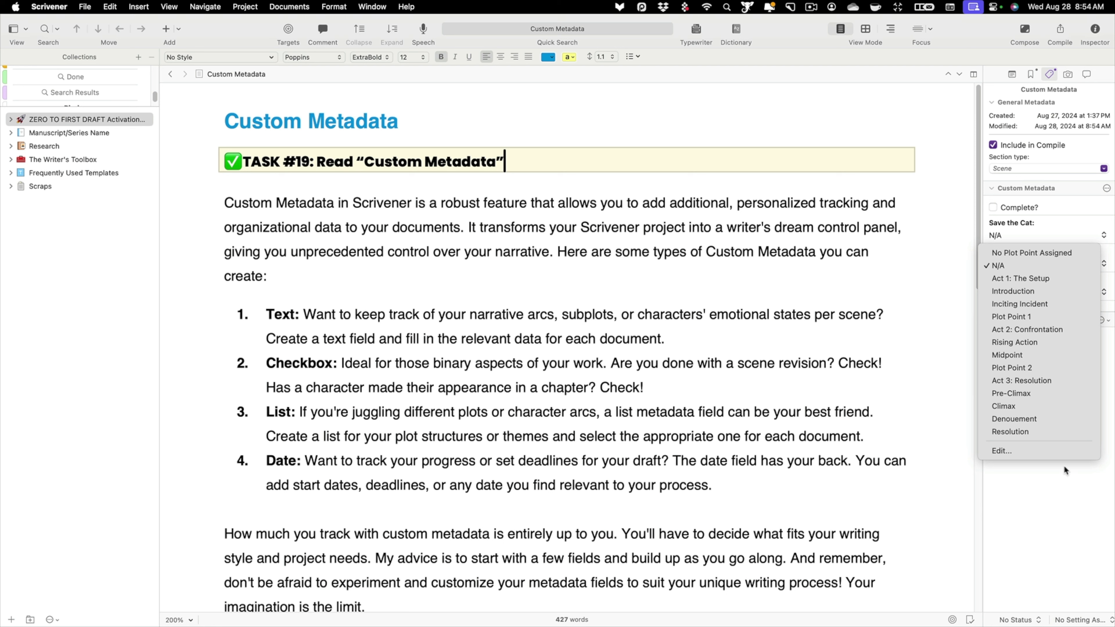
click(1038, 490)
click(1033, 295)
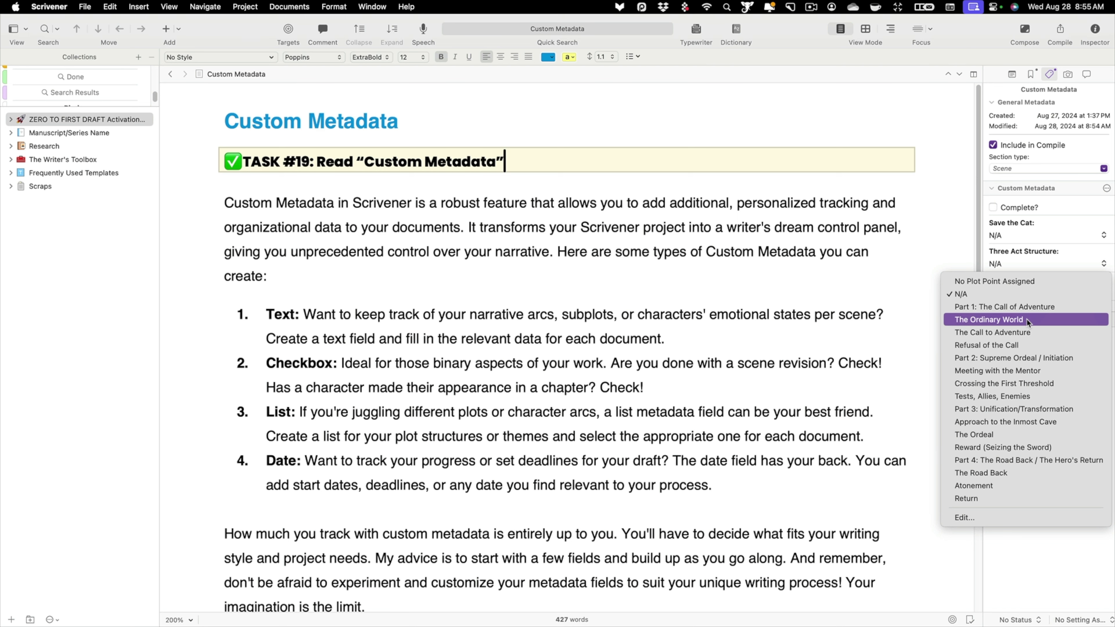
click(798, 365)
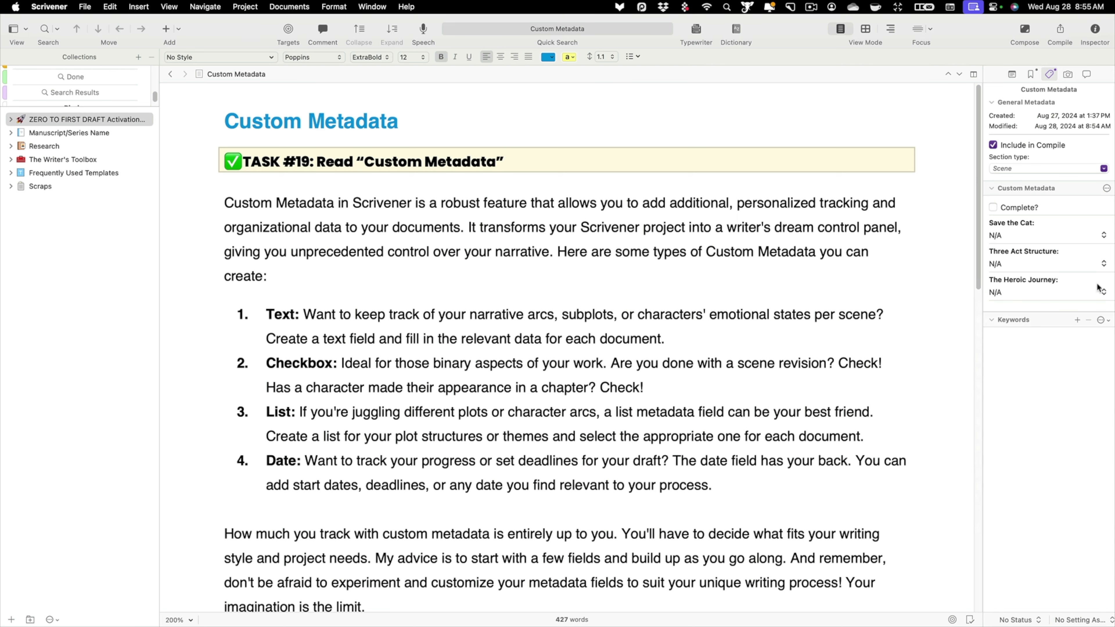
click(1107, 189)
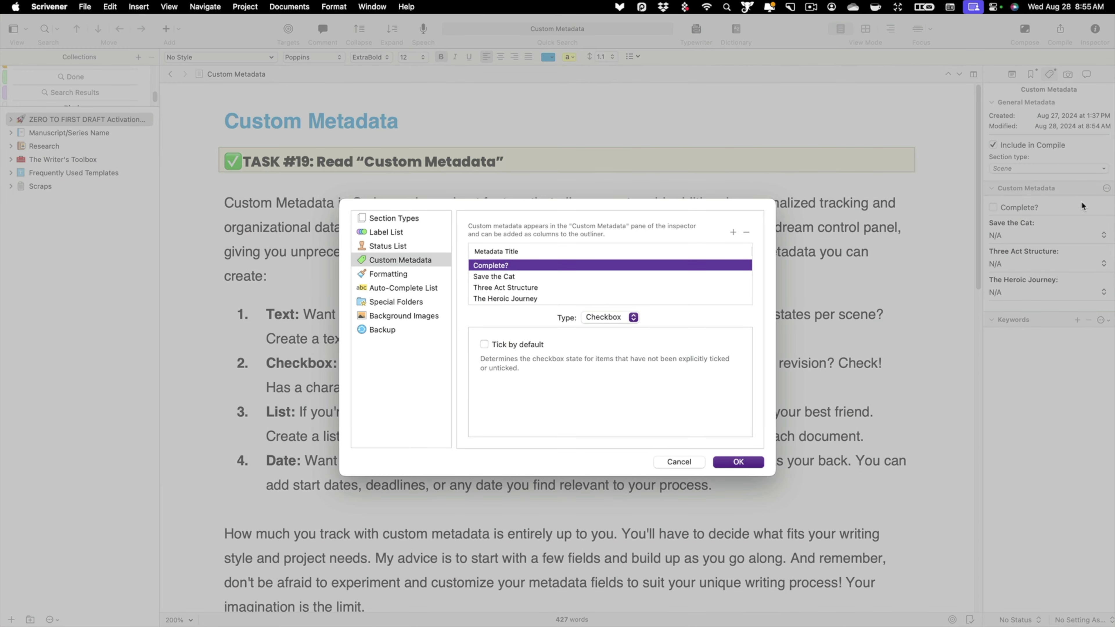
View the available field types, cancel Project Settings, and scroll through the Custom Metadata document.
click(612, 319)
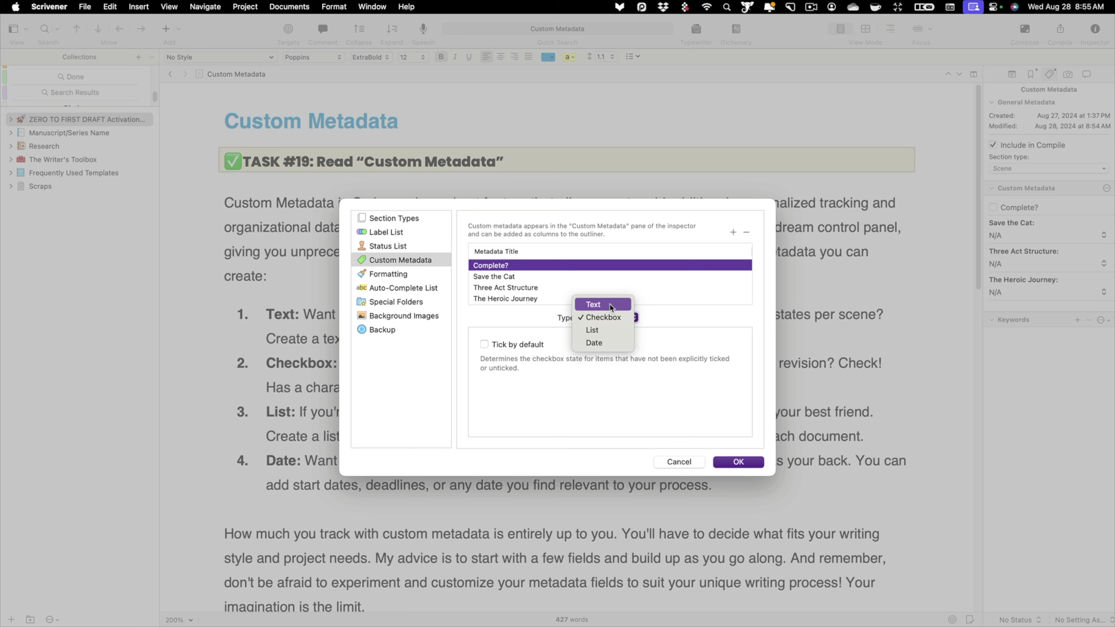
click(676, 467)
click(680, 462)
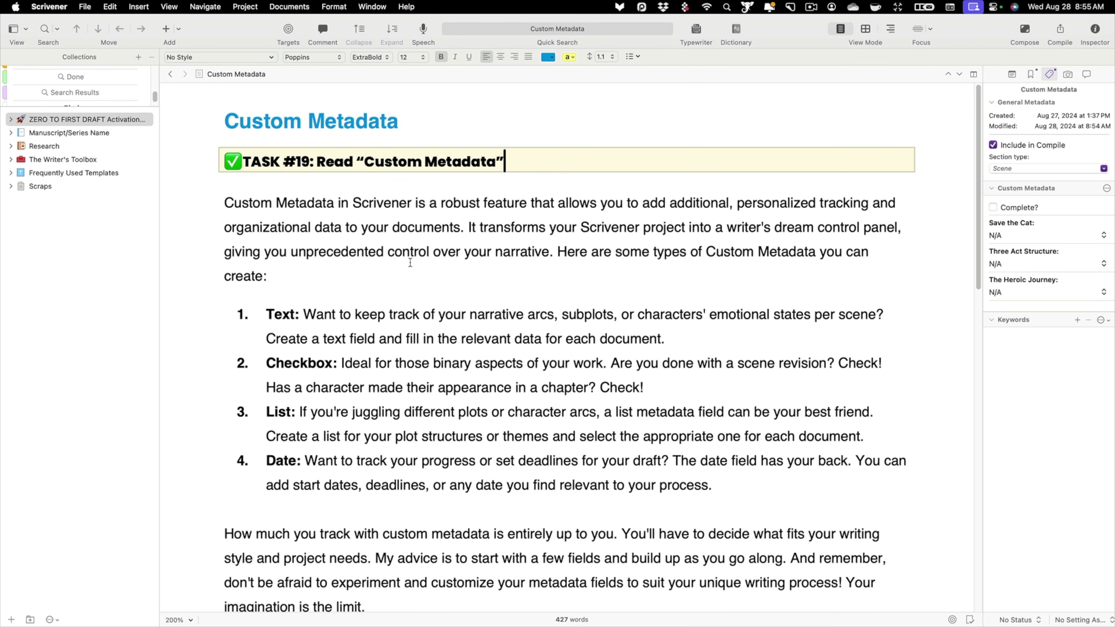
scroll(588, 331, down, 3)
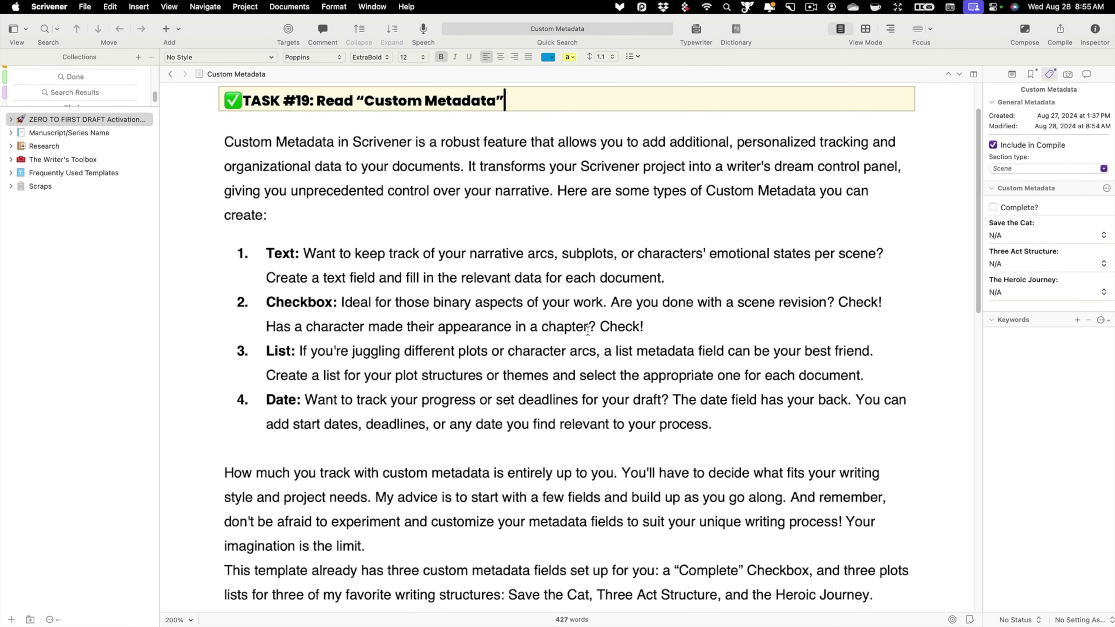
scroll(588, 331, down, 20)
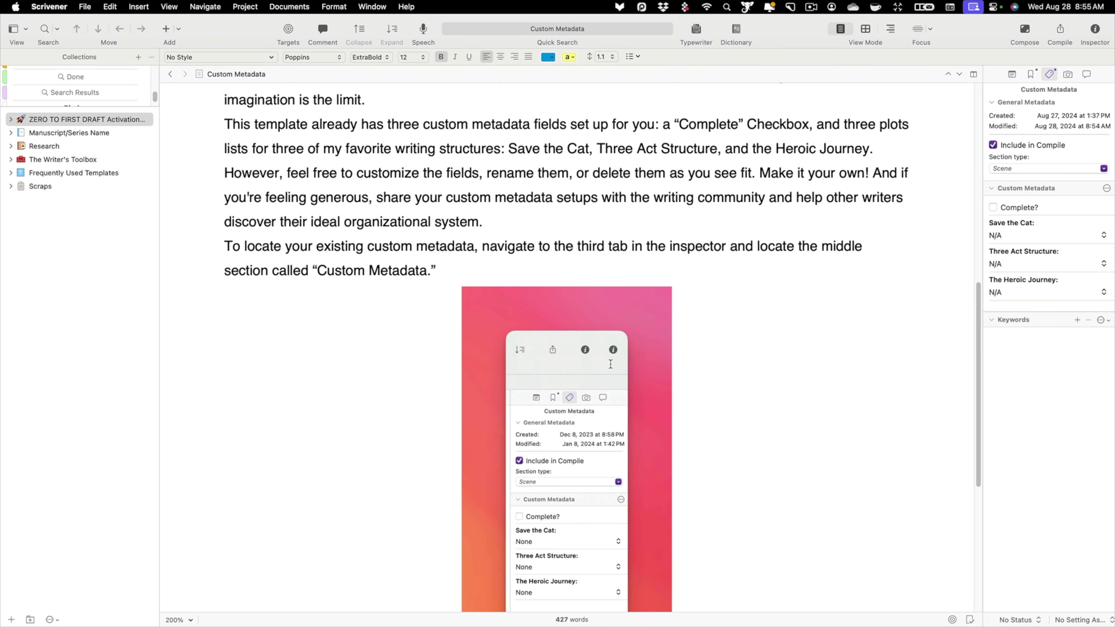
scroll(611, 364, down, 12)
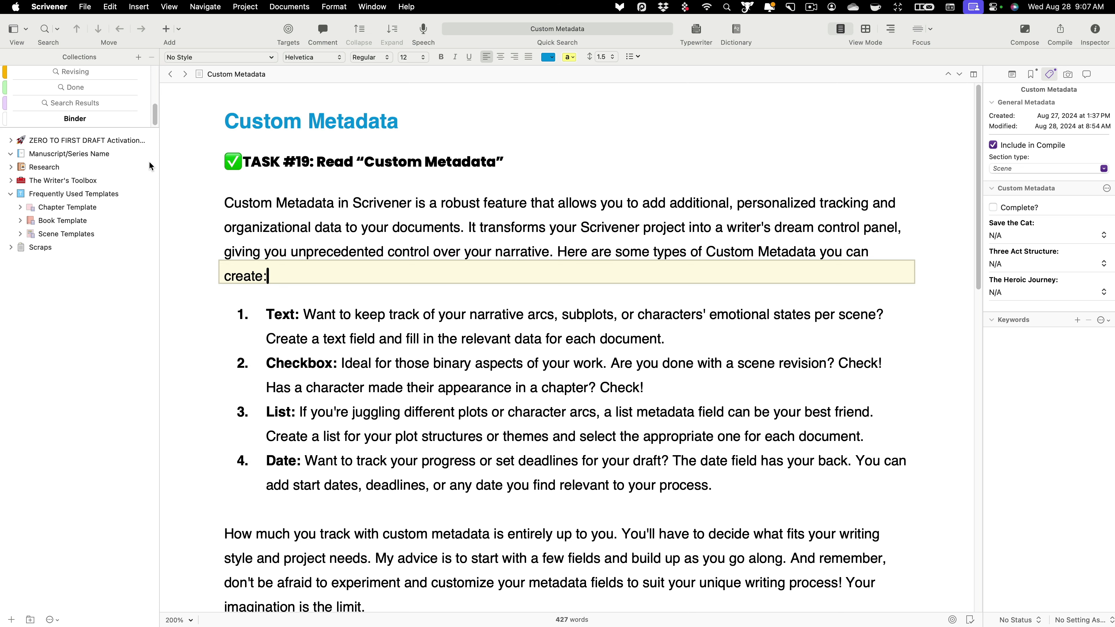
Add a Book Template to the Manuscript/Series Name folder.
click(76, 153)
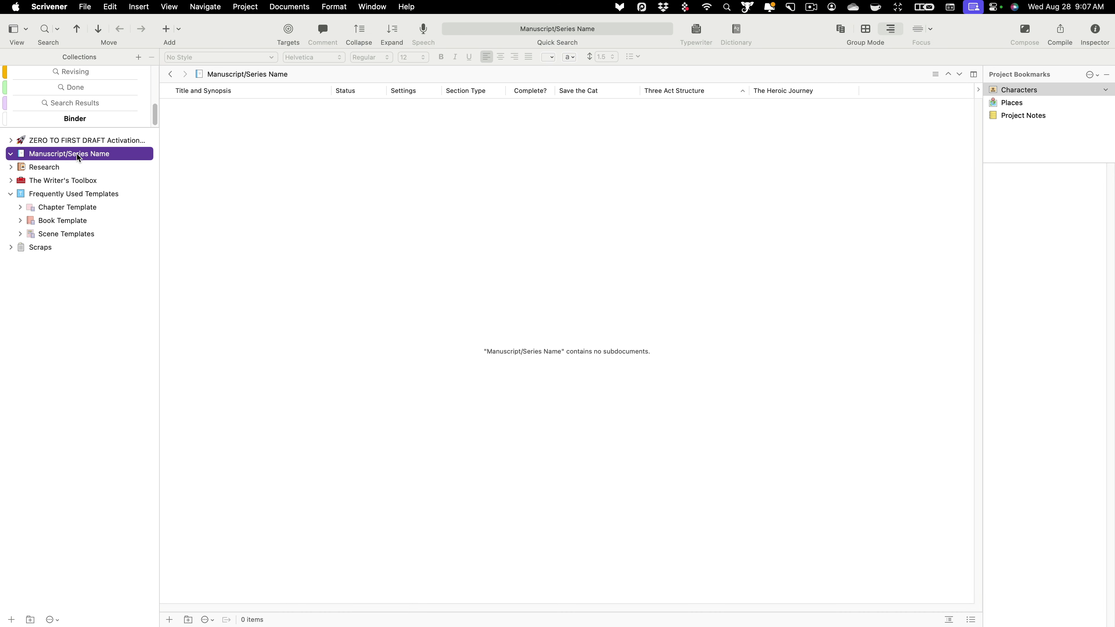
click(179, 30)
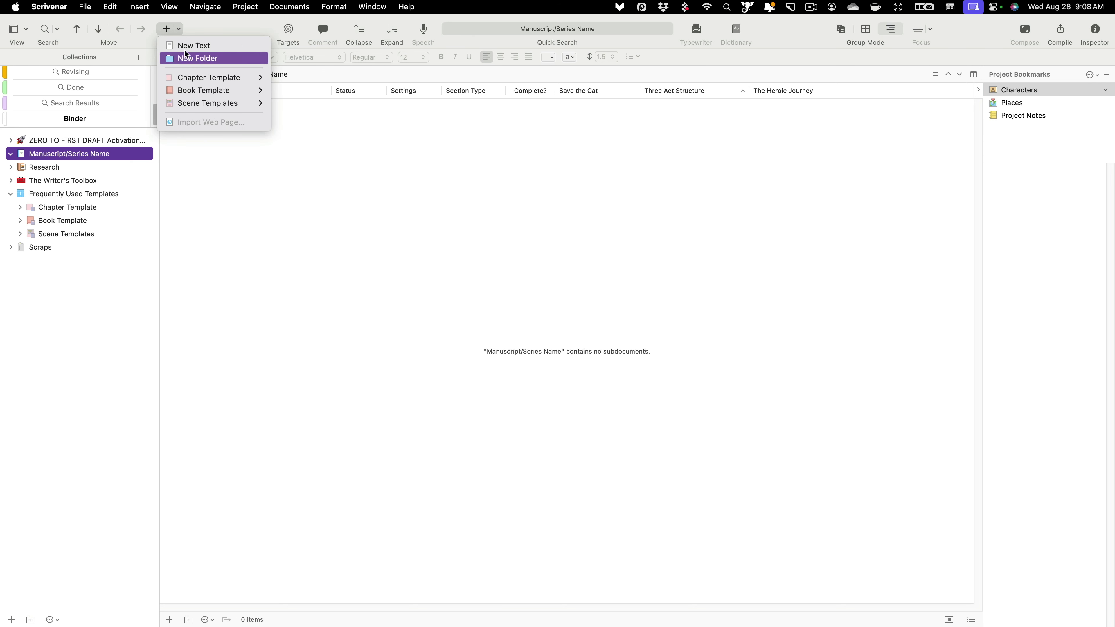
click(200, 91)
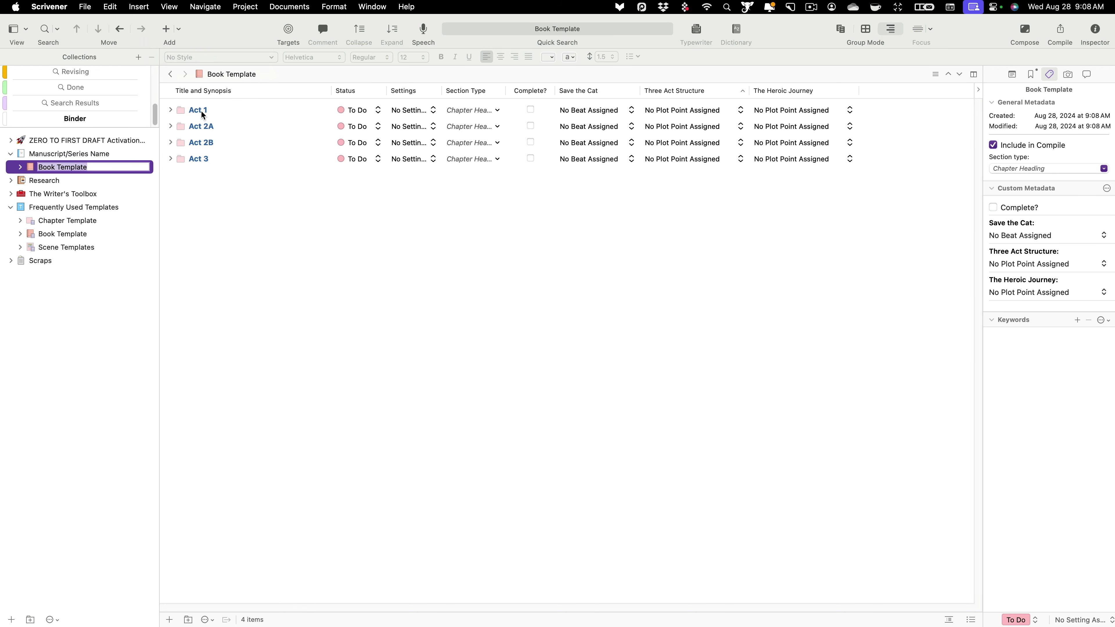
Preview the four acts as corkboard index cards, return to the outline, and hide the Complete? column.
click(839, 30)
click(866, 29)
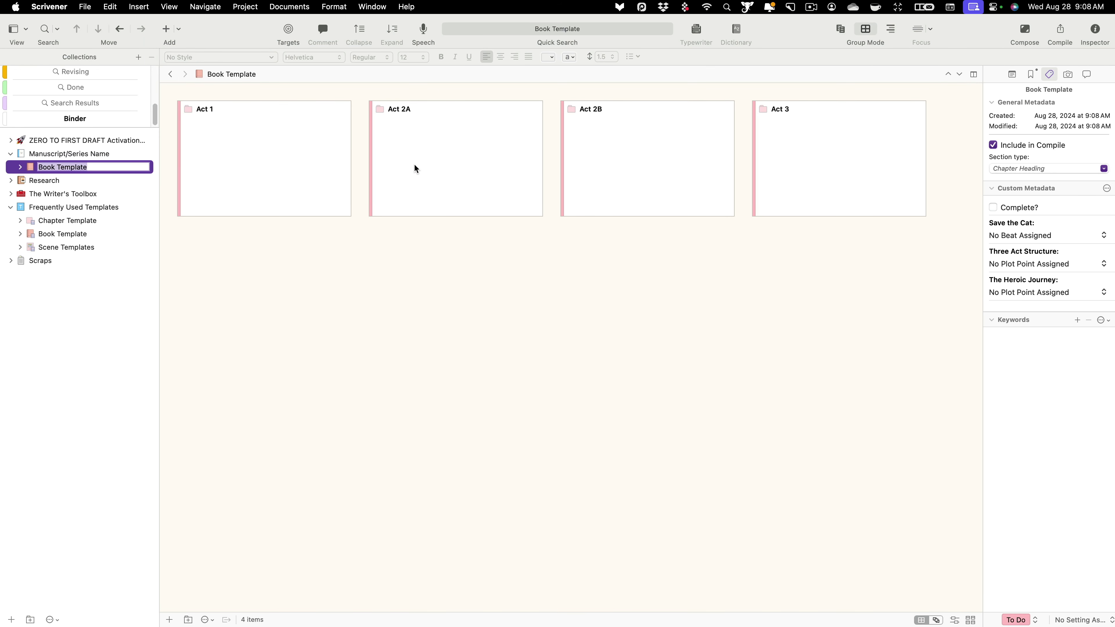
click(890, 31)
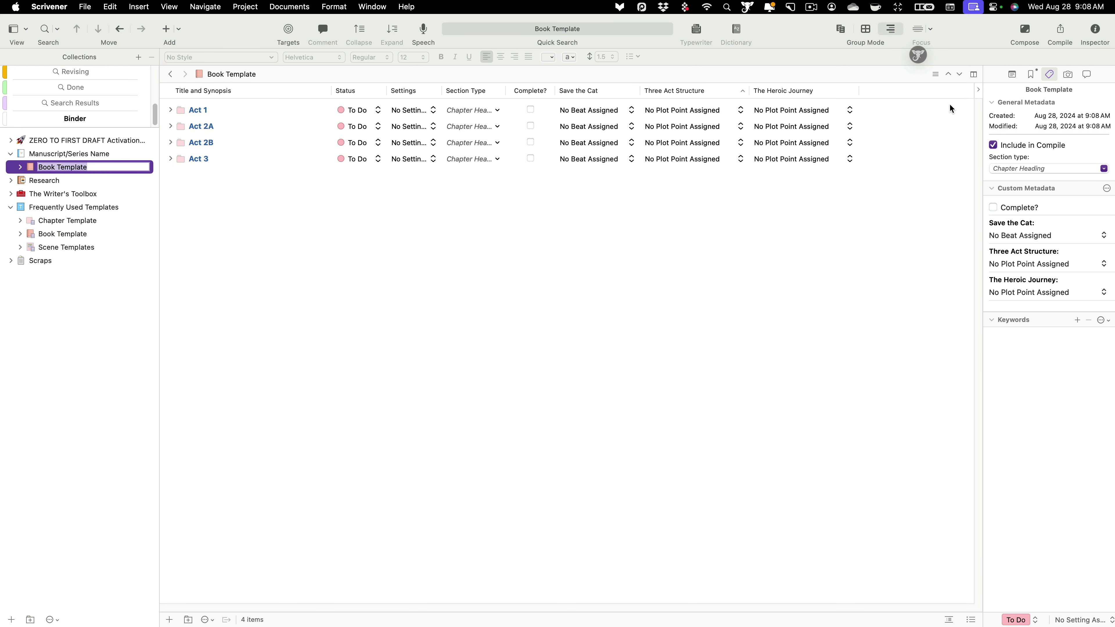
click(978, 89)
click(932, 323)
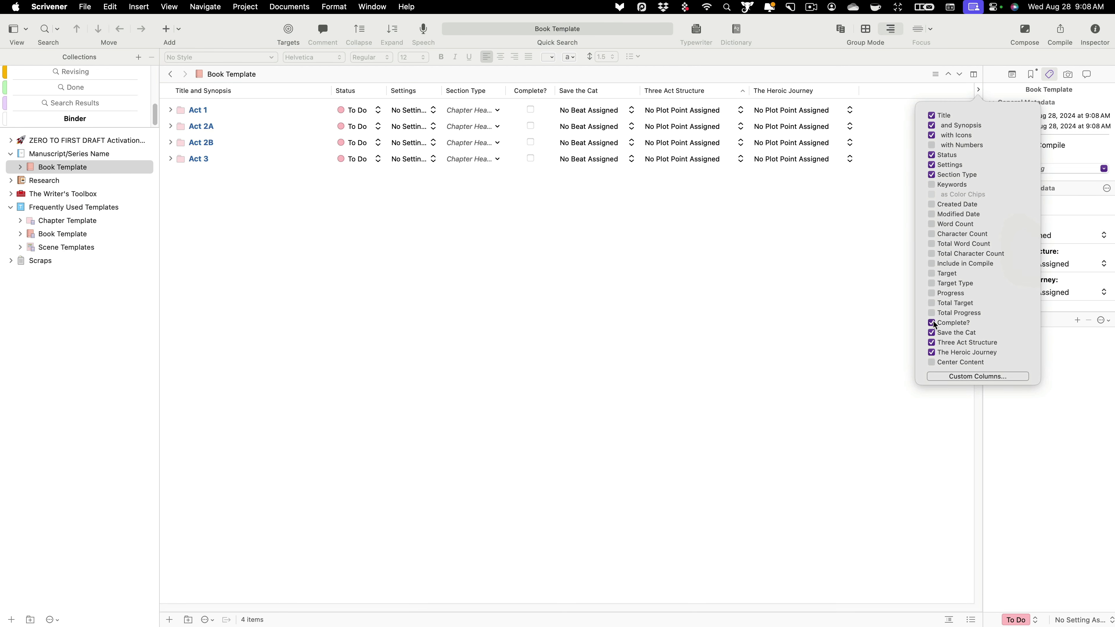
Hide the Save the Cat, Three Act Structure and Heroic Journey columns, then expand Book Template in the Binder.
click(932, 333)
click(932, 343)
click(933, 353)
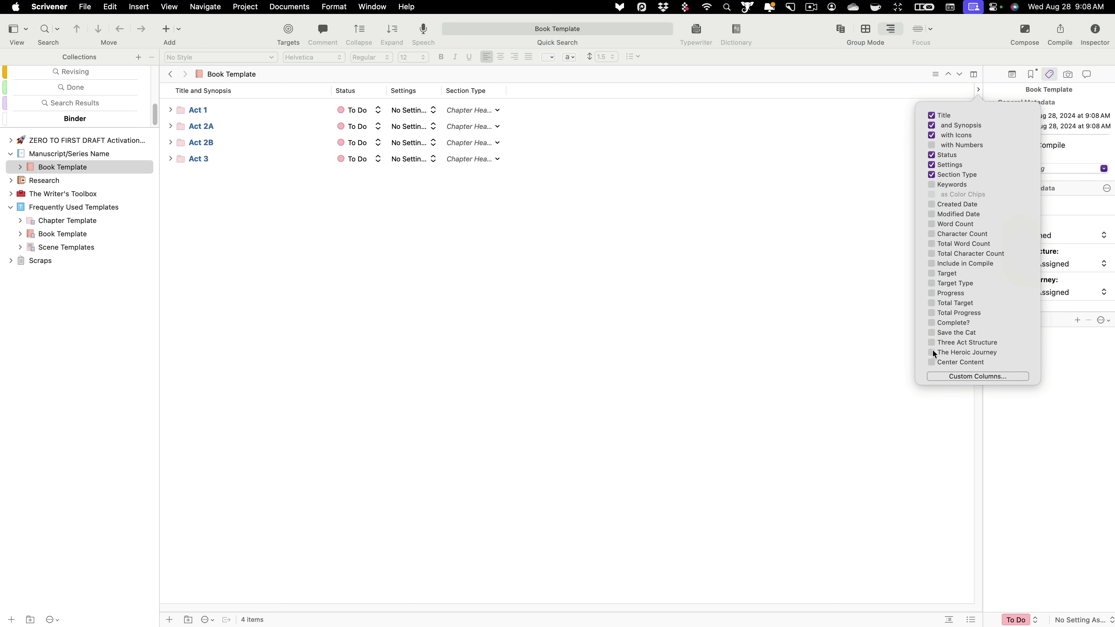
click(573, 244)
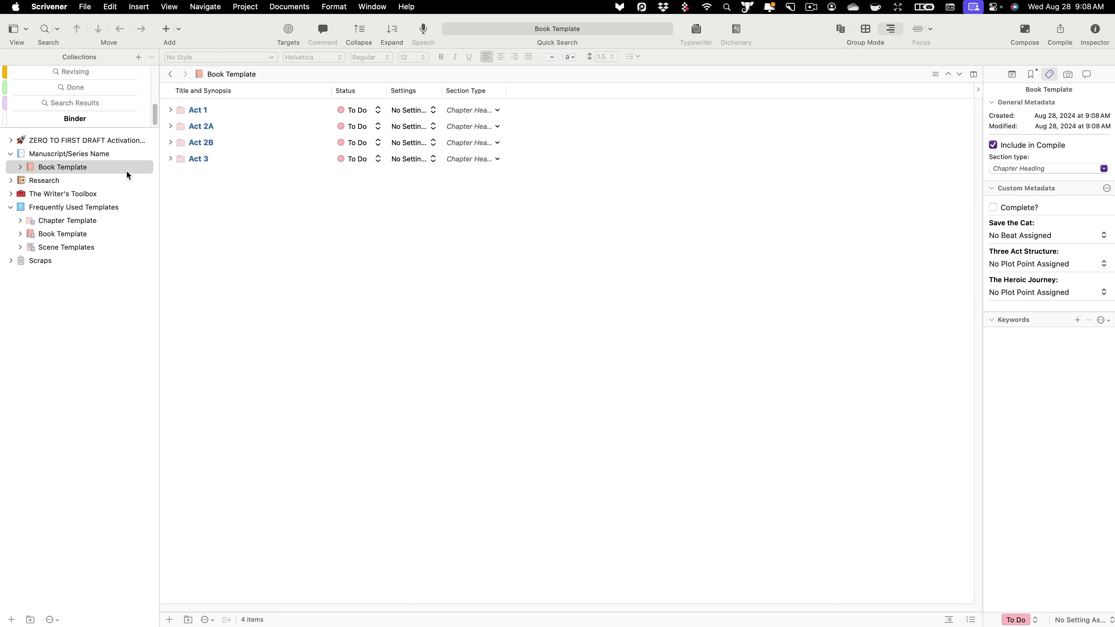
click(20, 167)
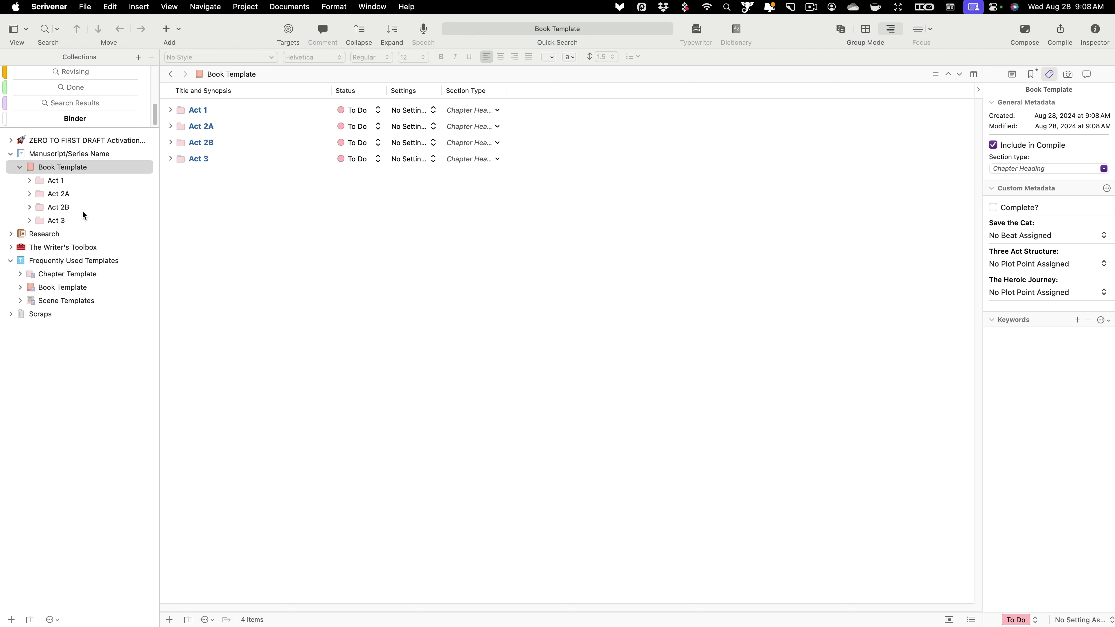
click(1035, 236)
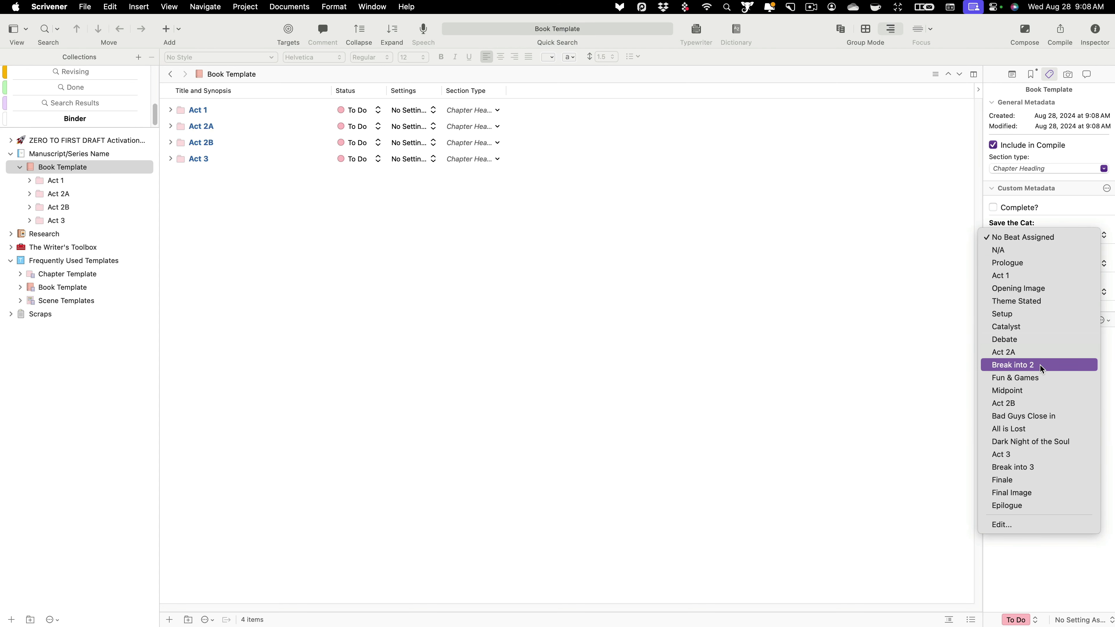
Show the Save the Cat, Three Act Structure and Heroic Journey columns in the Book Template outline again.
click(97, 222)
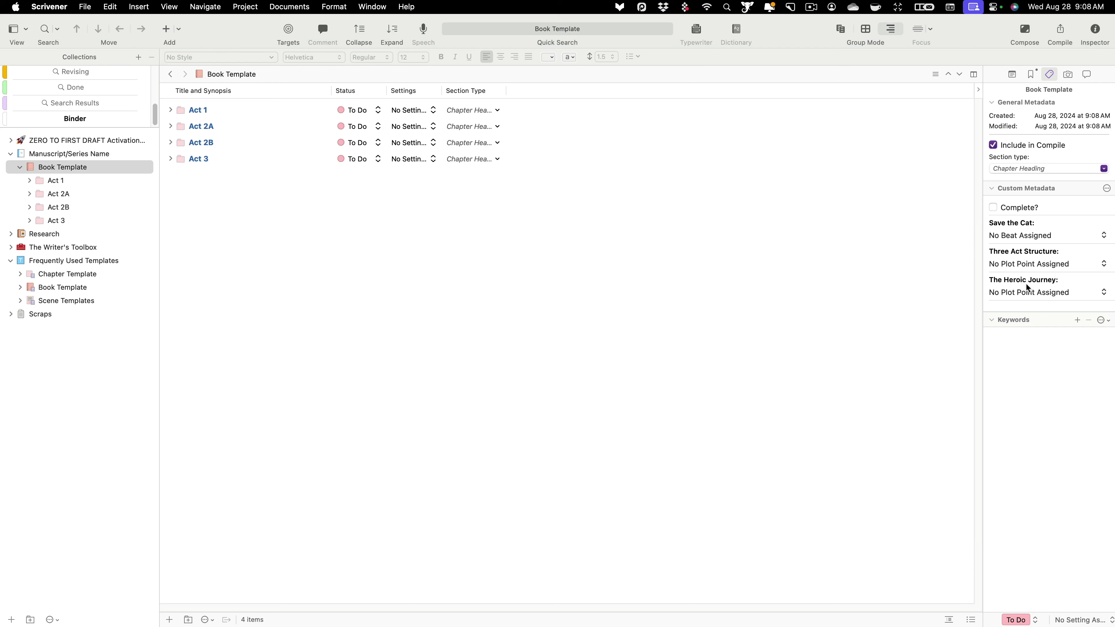
click(978, 90)
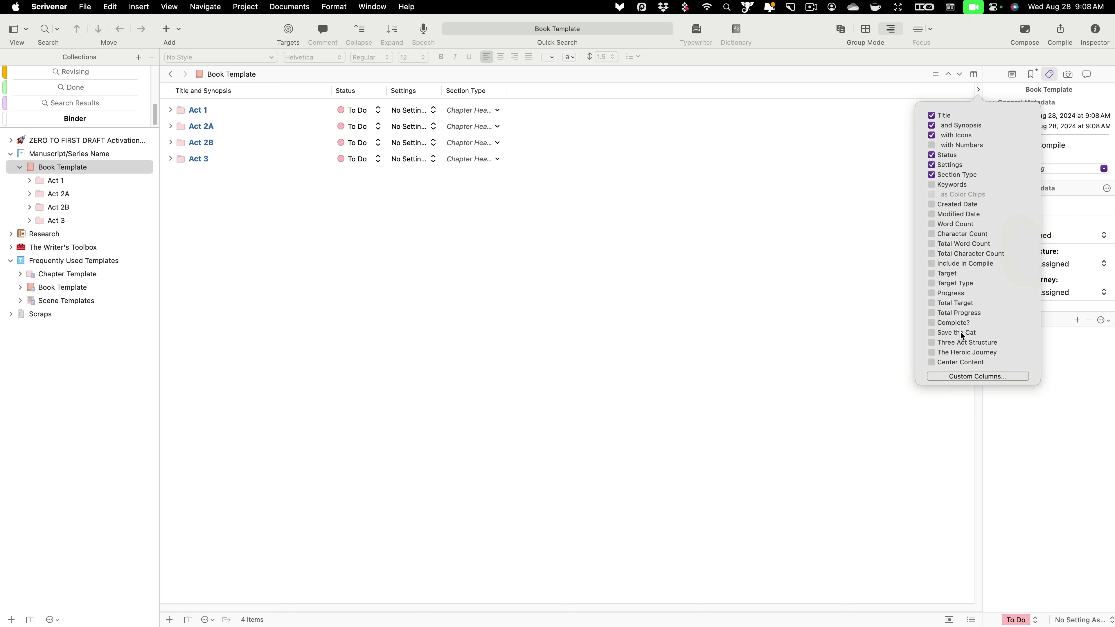
click(932, 333)
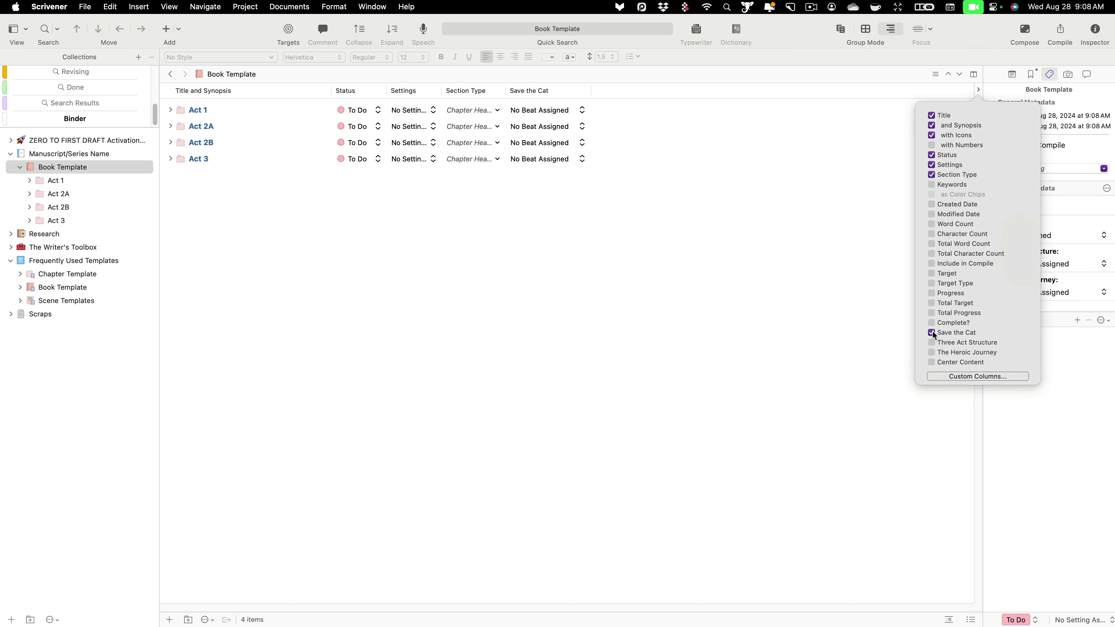
click(931, 342)
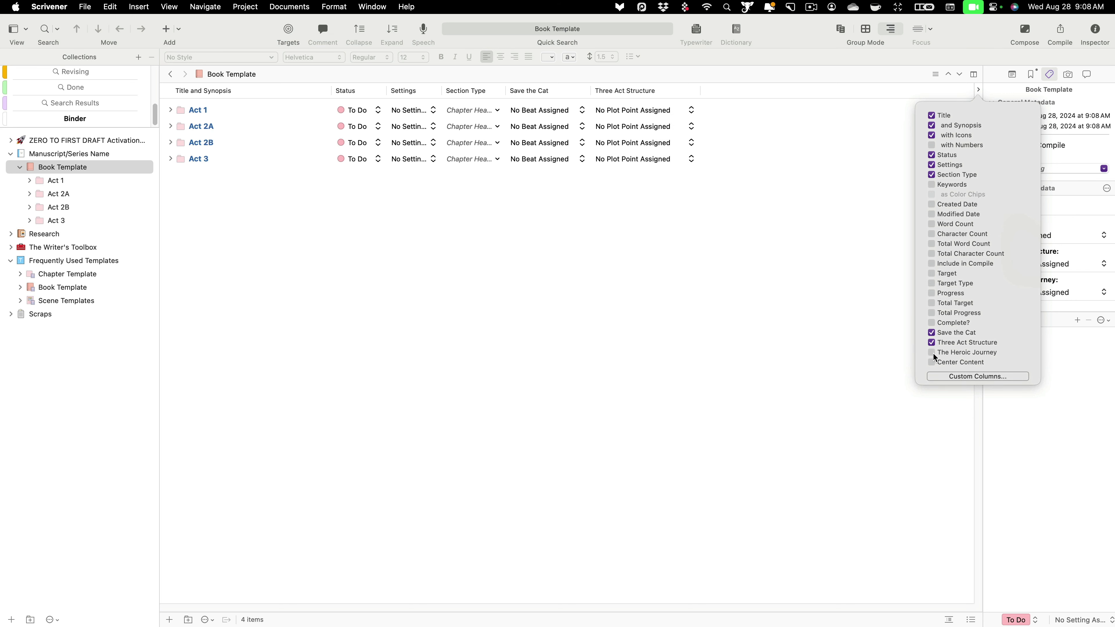
click(932, 352)
click(882, 349)
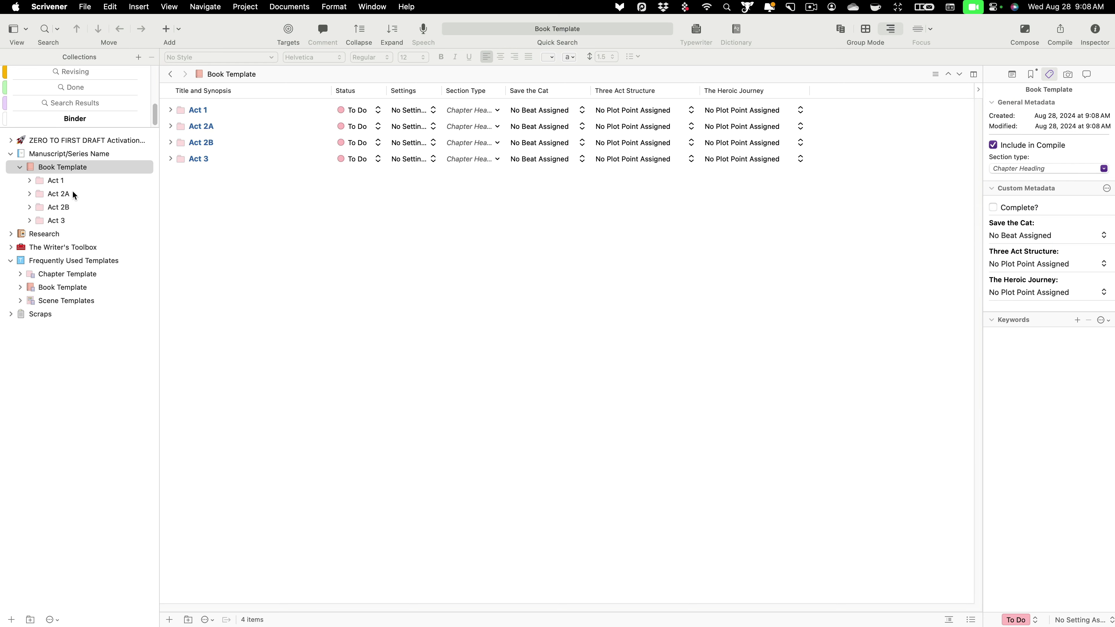
click(57, 182)
click(45, 170)
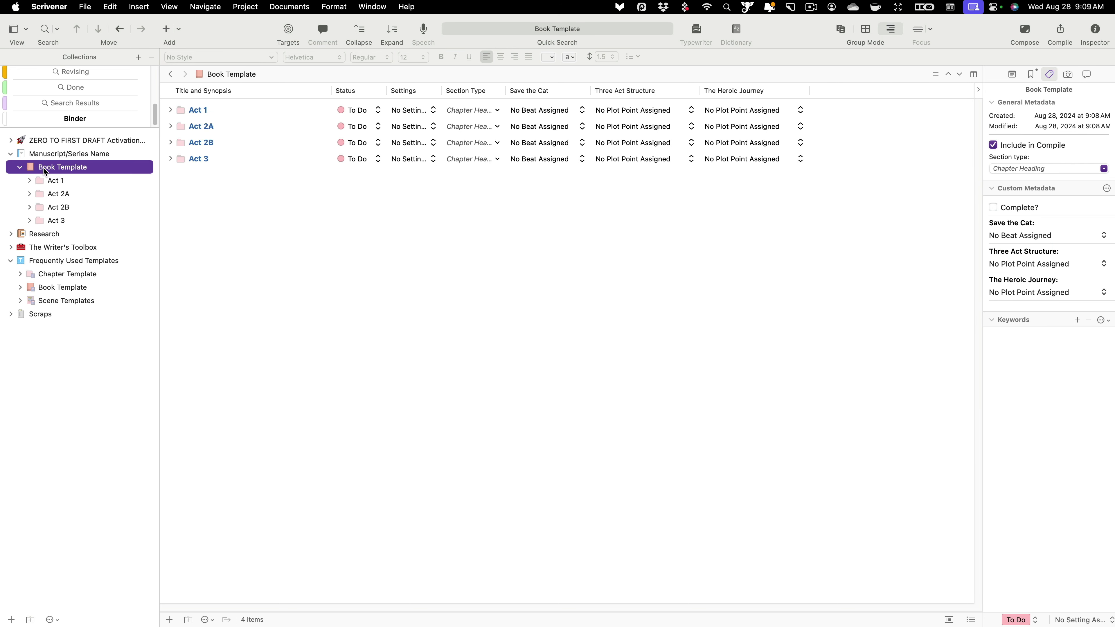
Set the Save the Cat beats of the four acts to Act 1, Act 2A, Act 2B and Act 3.
click(573, 111)
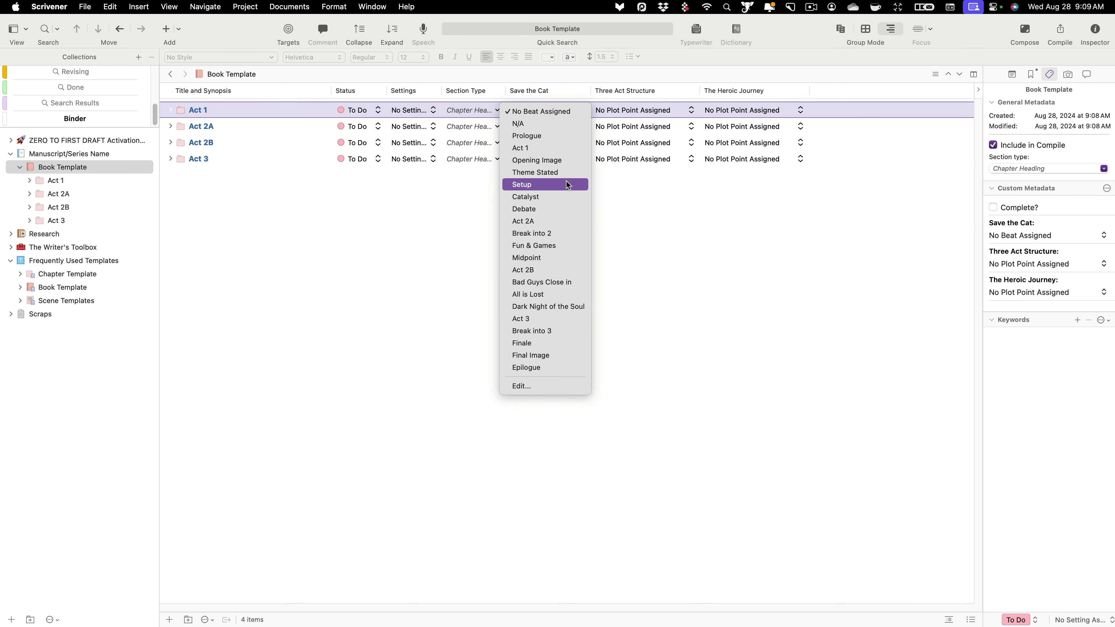
click(559, 149)
click(569, 126)
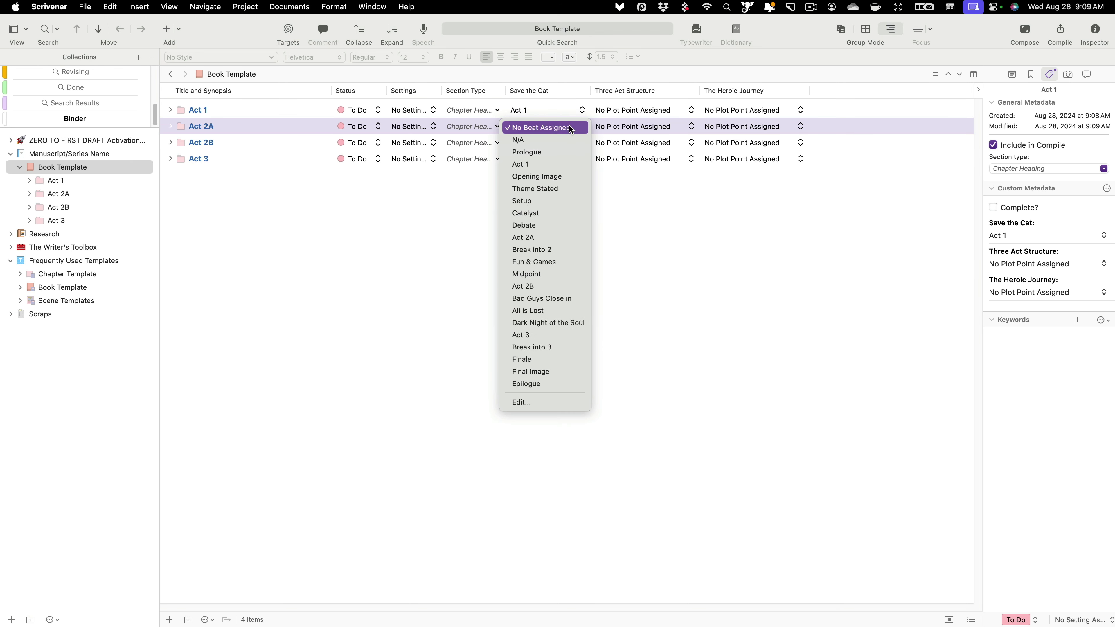
click(568, 238)
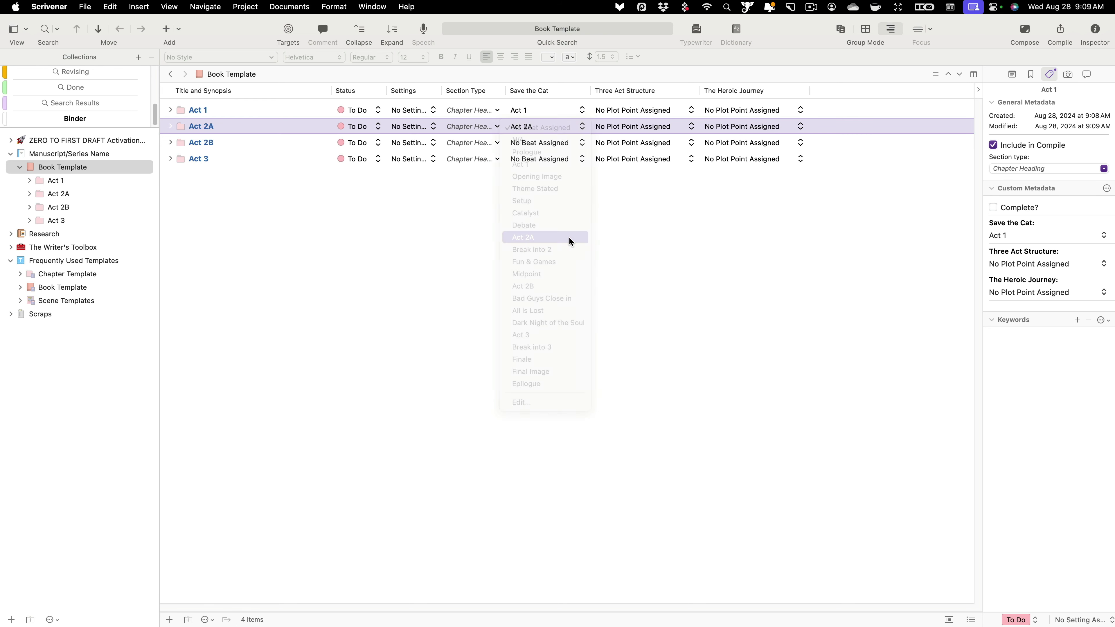
click(565, 143)
click(527, 303)
click(548, 158)
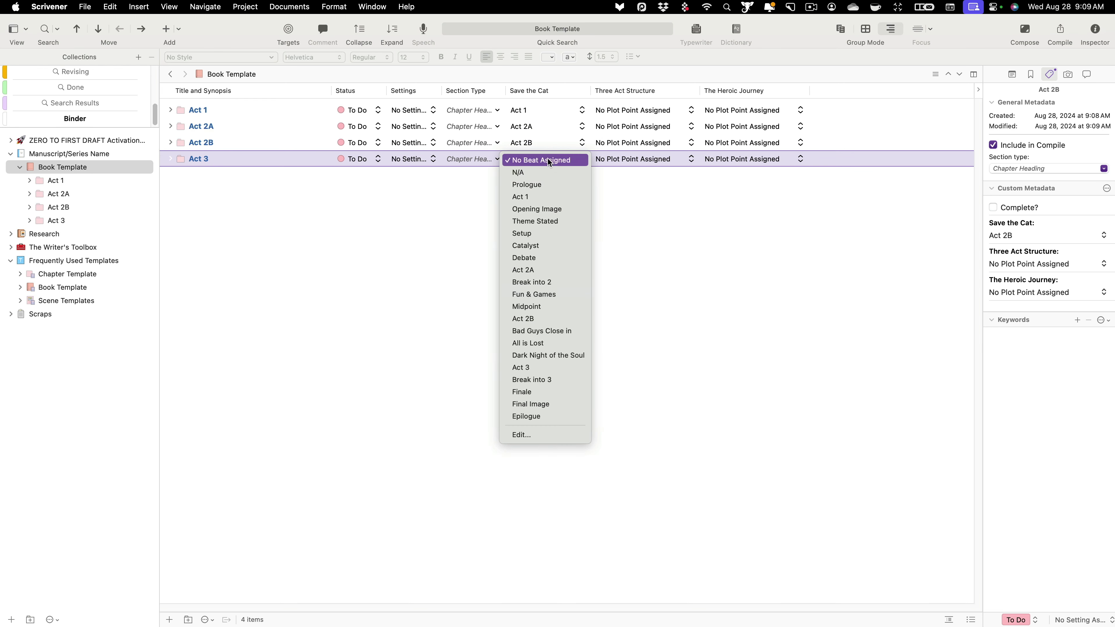
click(525, 368)
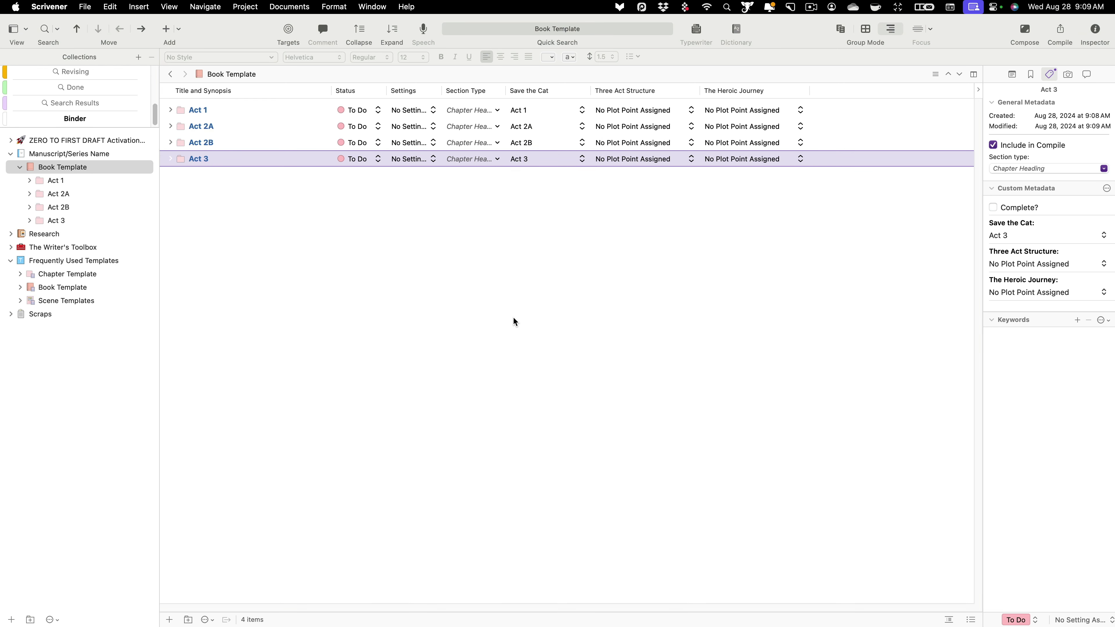
Retitle the Act 1 chapter as 'The Hungry Troll'.
double_click(235, 109)
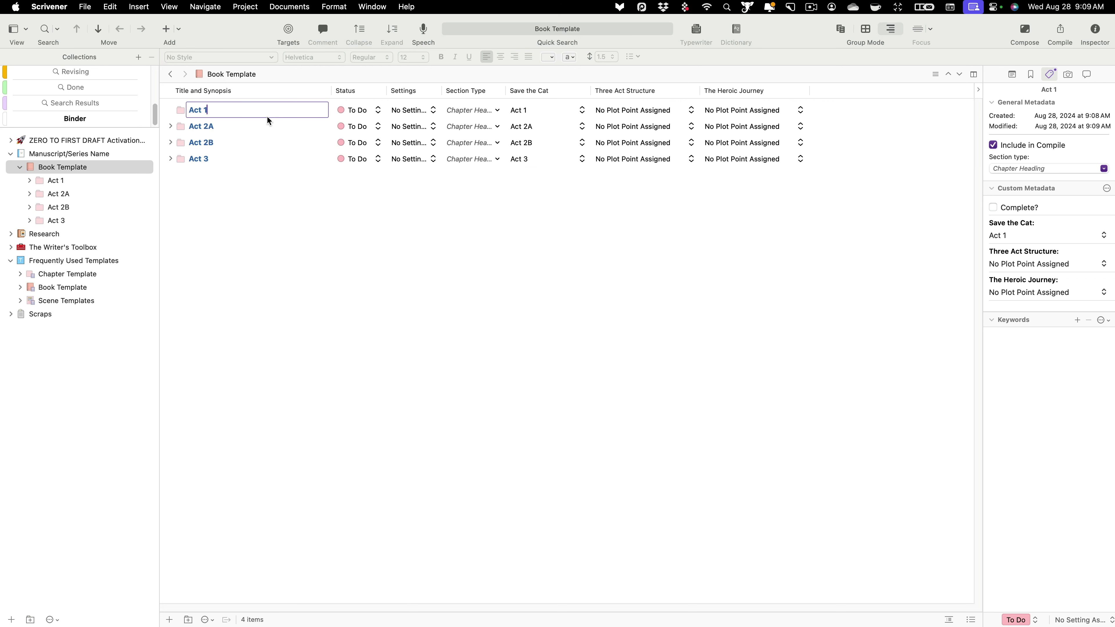
key(BackSpace)
key(BackSpace)
key(BackSpace)
key(BackSpace)
key(BackSpace)
text(The Hund)
text(ry)
text( Troll)
key(Tab)
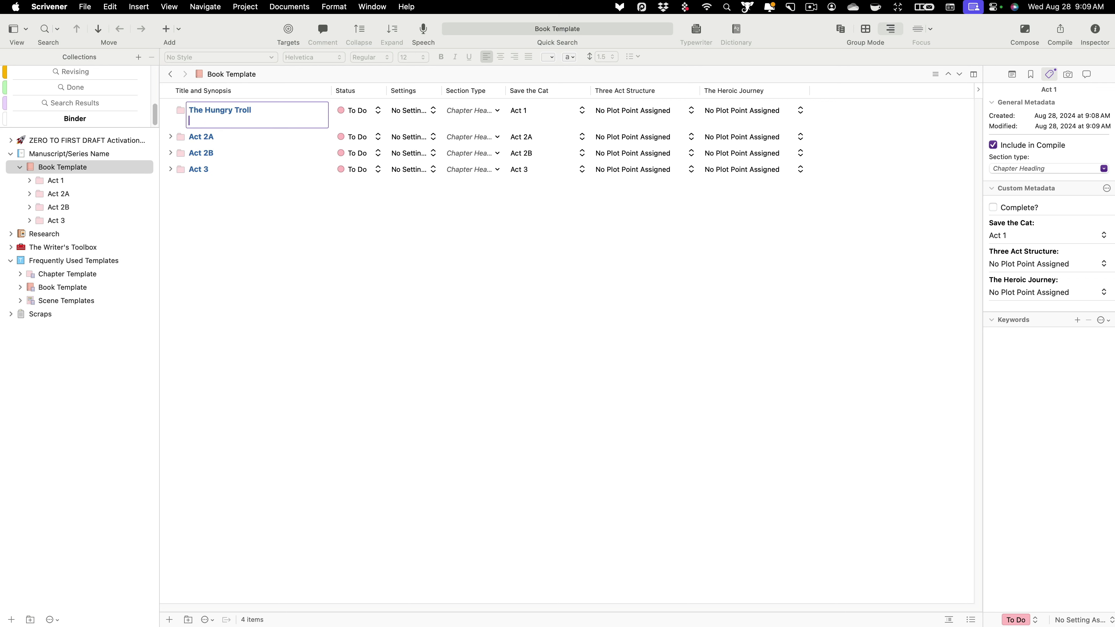
click(376, 172)
Retitle the Act 2A chapter as 'The Fiery Dragon'.
double_click(251, 126)
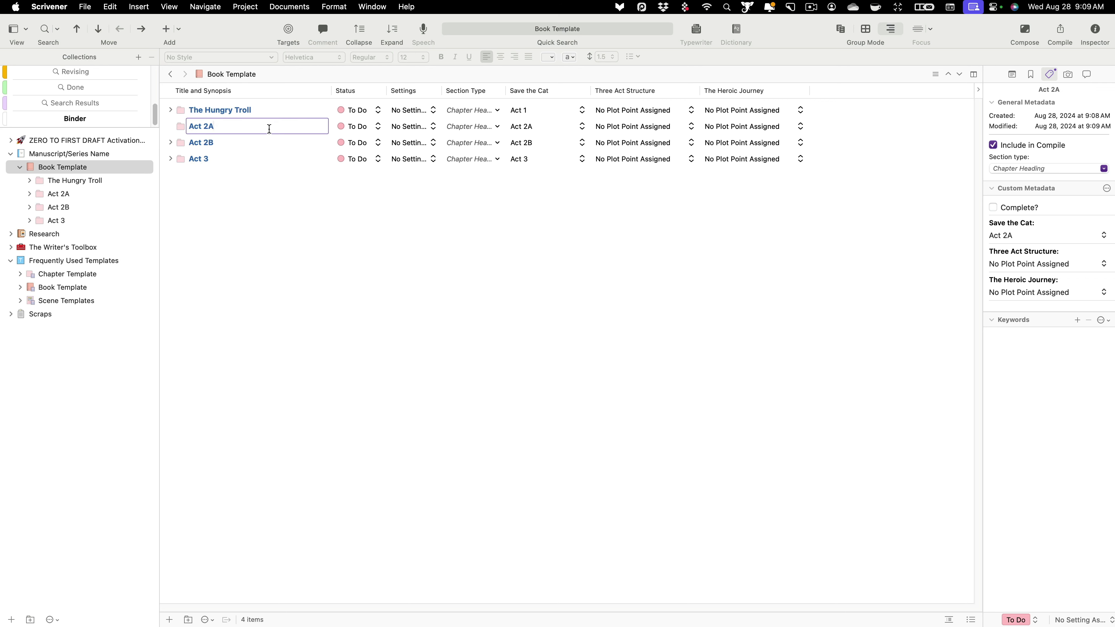
drag(251, 126, 185, 123)
text(The Fiery Dragon)
click(479, 187)
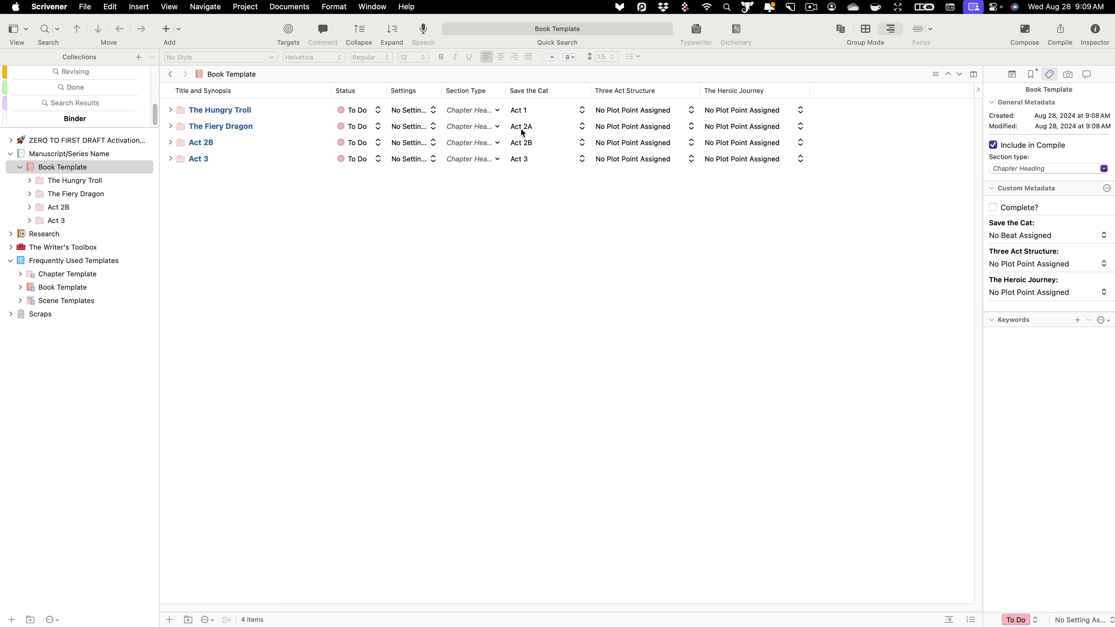
click(250, 129)
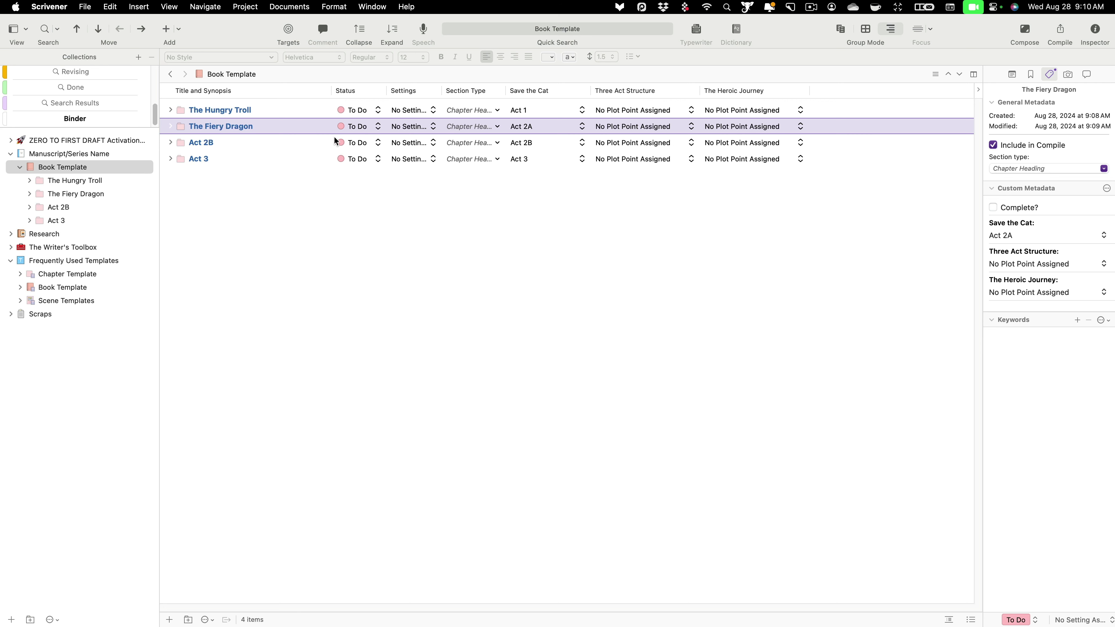
Duplicate The Fiery Dragon and Act 2B with Cmd+D, creating -1 and -2 copies of each.
key(super+d)
key(super+d)
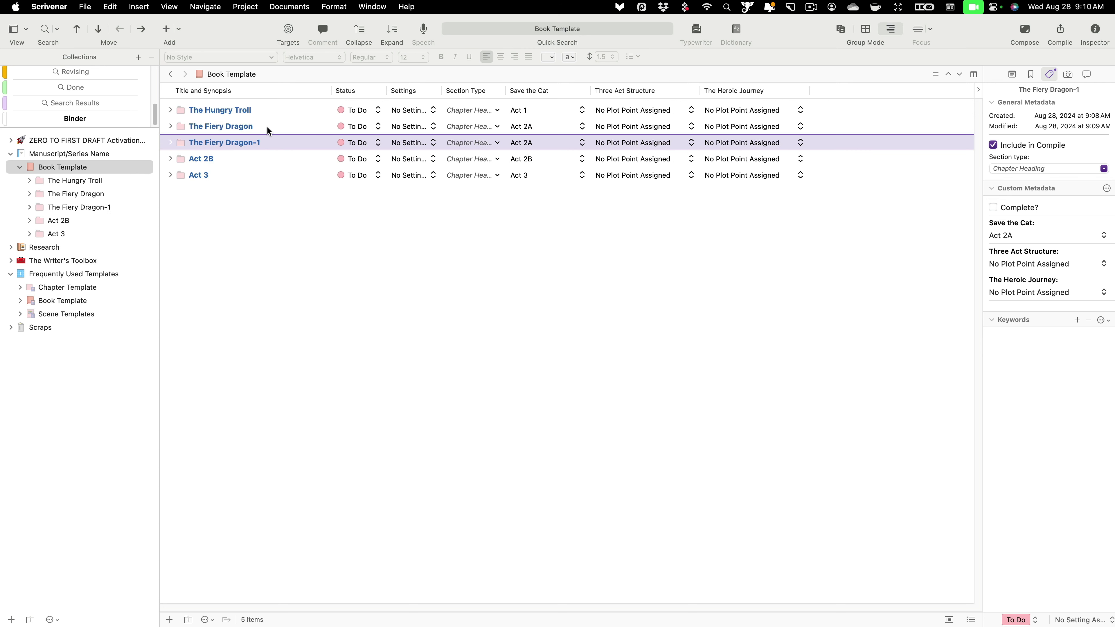
click(279, 172)
key(super+d)
key(super+d)
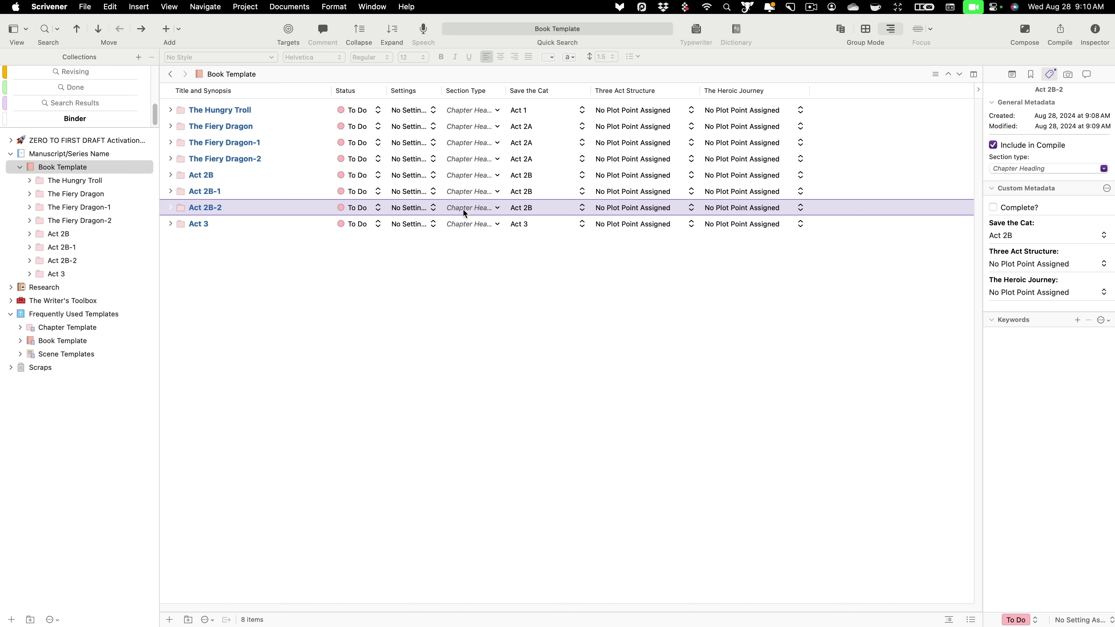
click(225, 124)
click(243, 127)
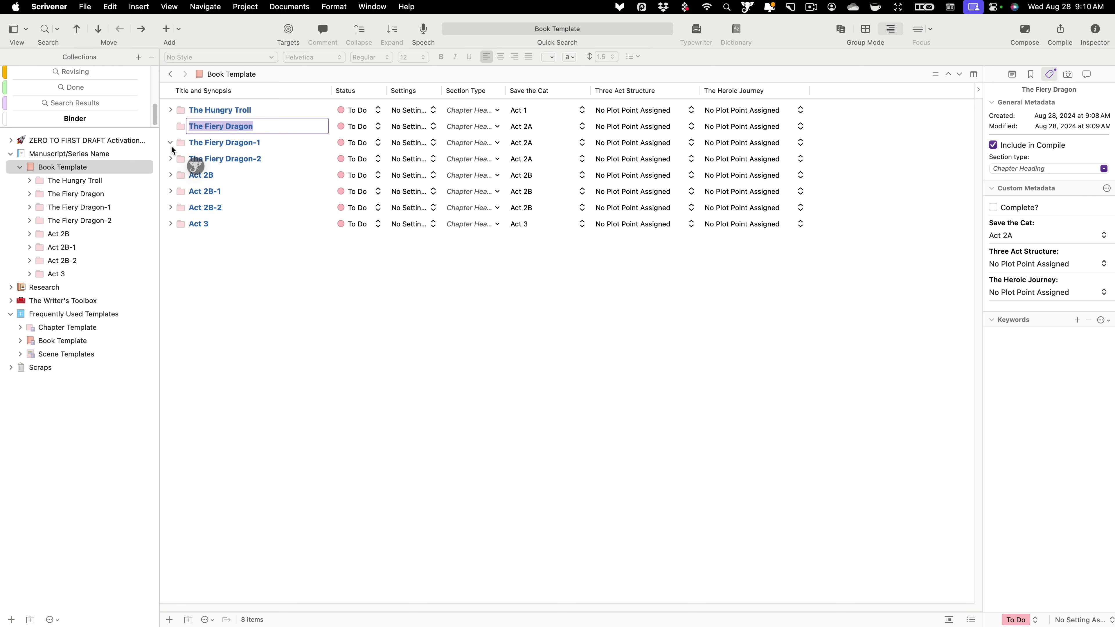
click(202, 145)
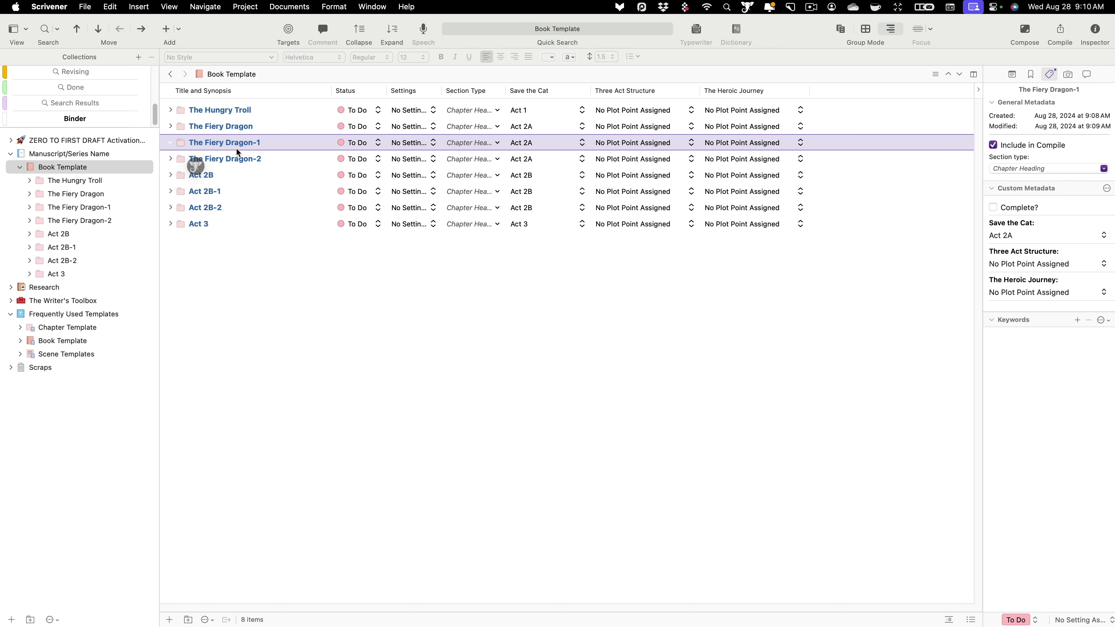
click(570, 141)
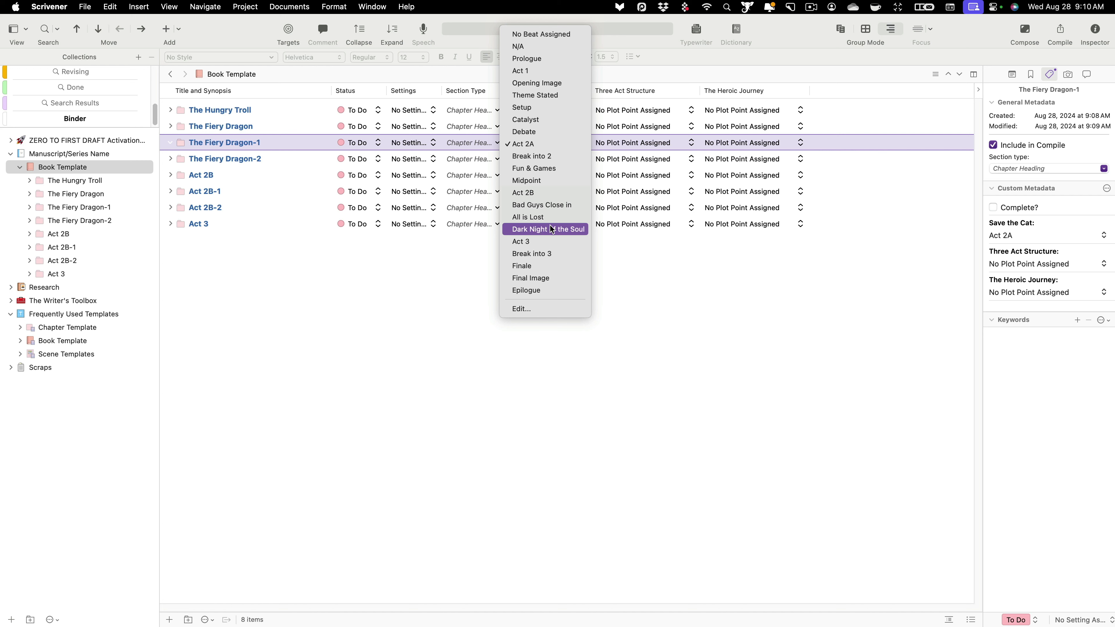
Set The Hungry Troll to Act 1: The Setup and The Fiery Dragon to Act 2: Confrontation.
click(678, 127)
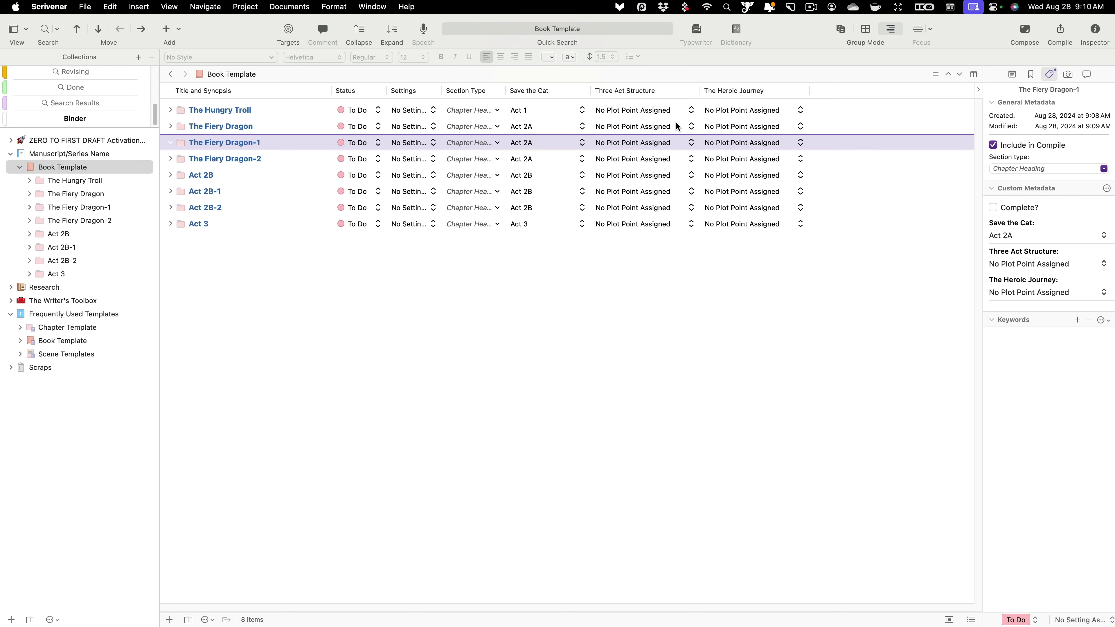
click(672, 114)
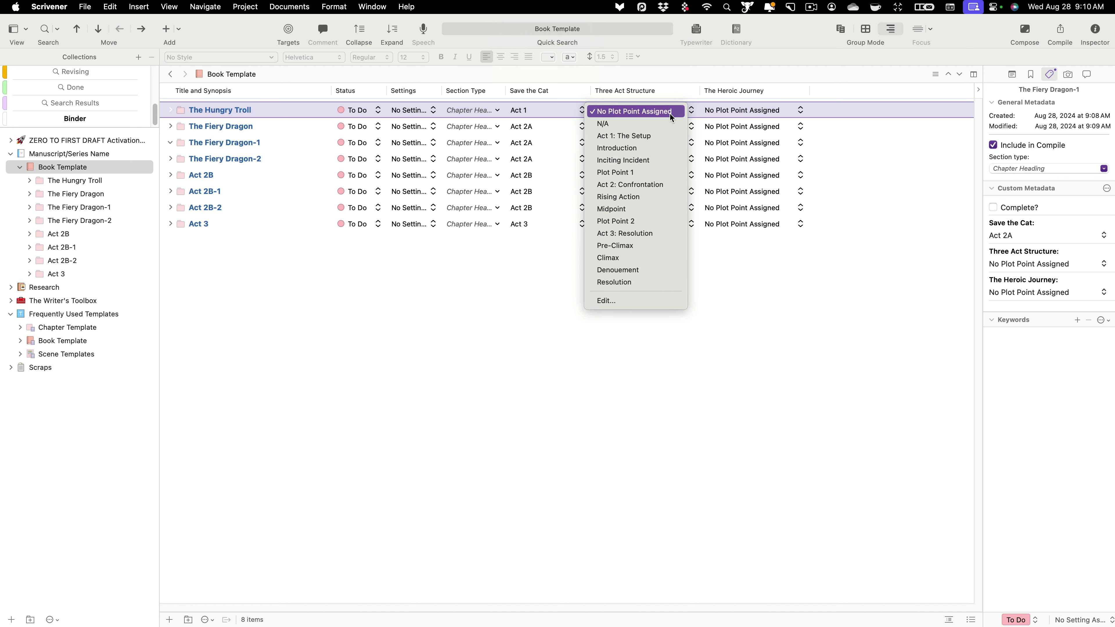
click(626, 138)
click(622, 127)
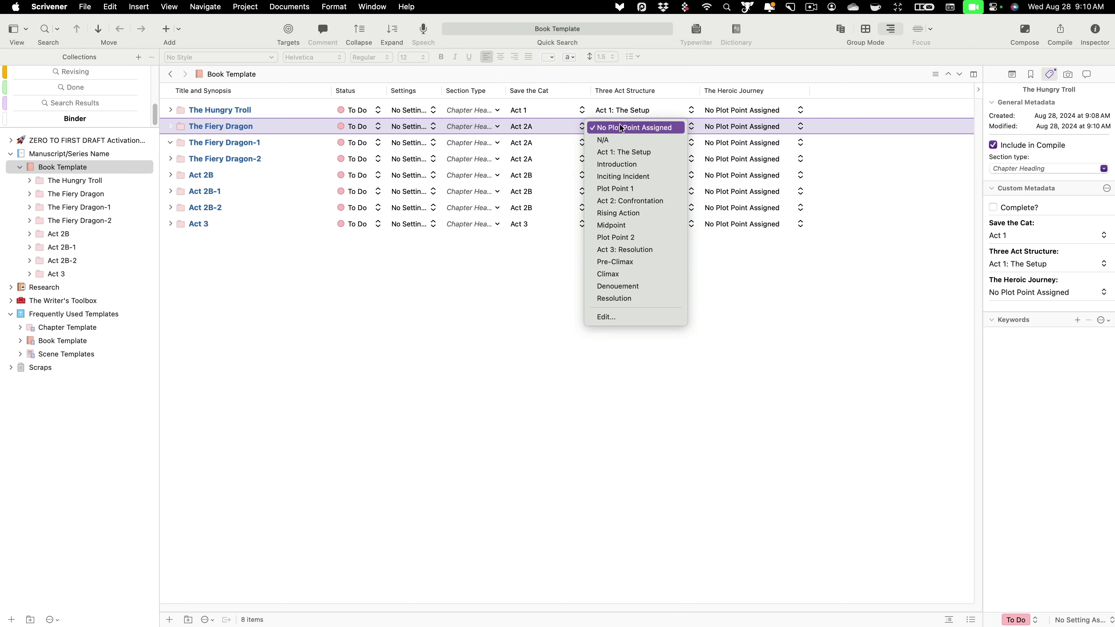
click(633, 201)
Set The Fiery Dragon-1 to Act 2: Confrontation and Act 3 to Act 3: Resolution, leaving Fiery Dragon-2 unassigned.
click(610, 143)
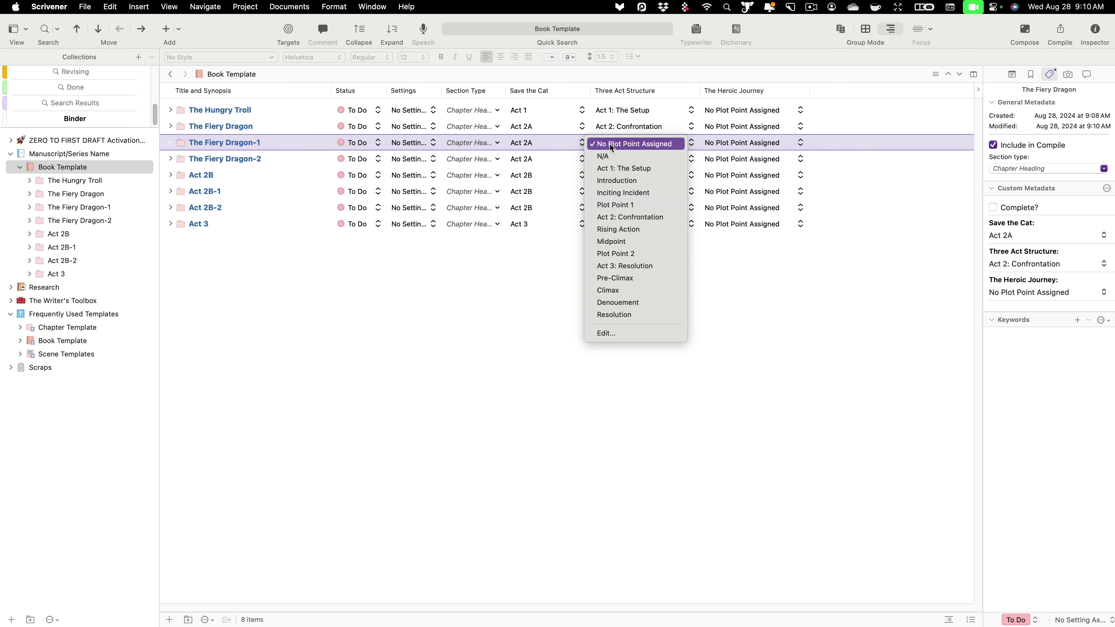
click(636, 217)
click(640, 159)
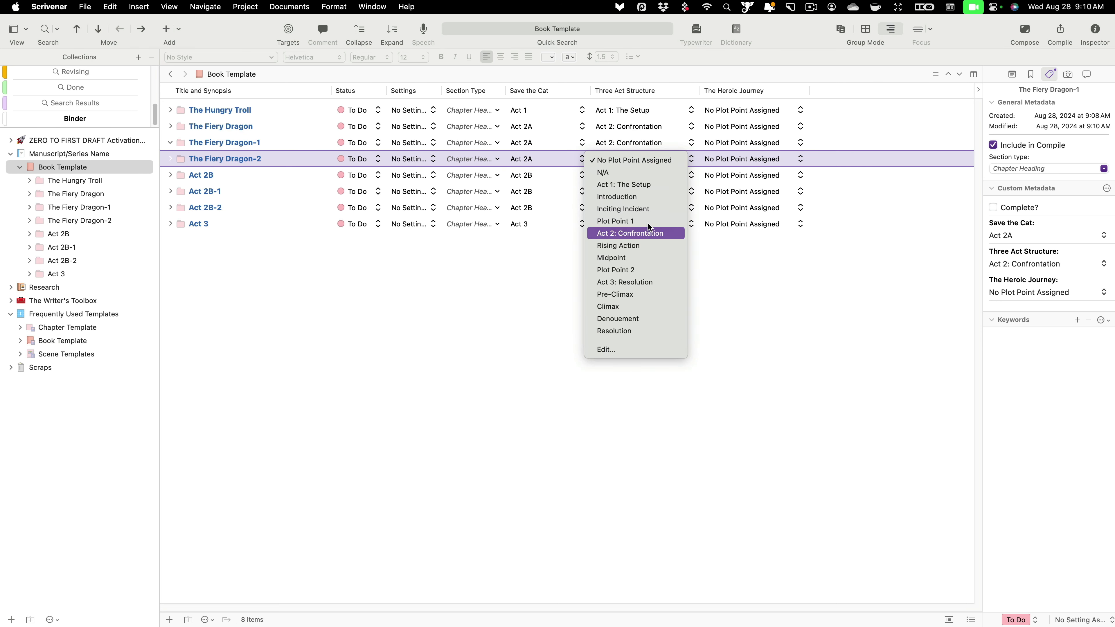
click(780, 249)
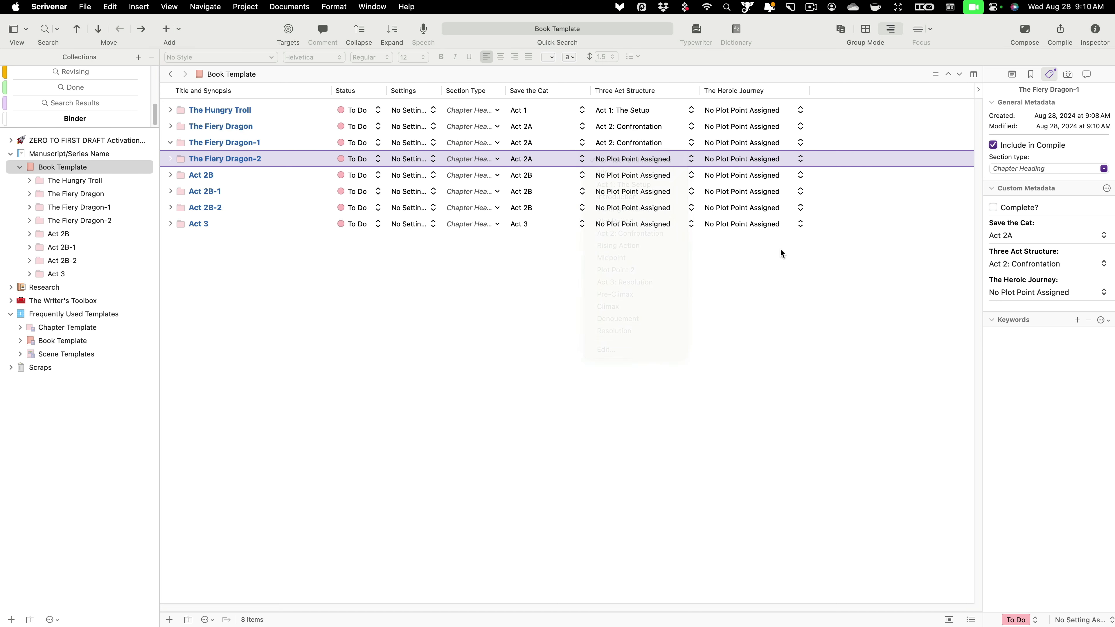
click(642, 225)
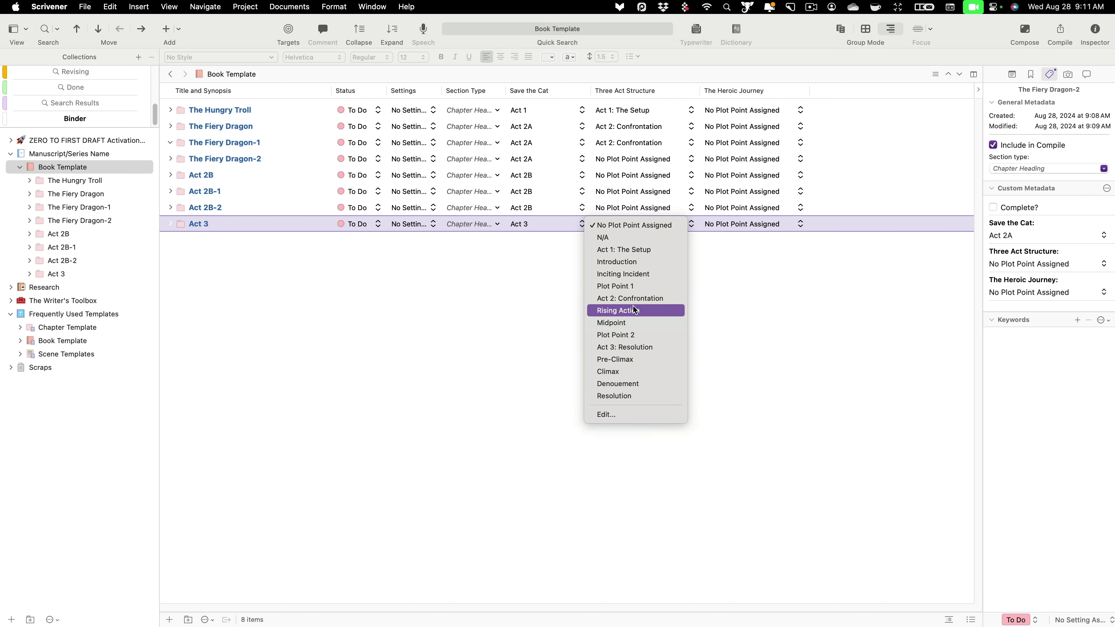
click(636, 347)
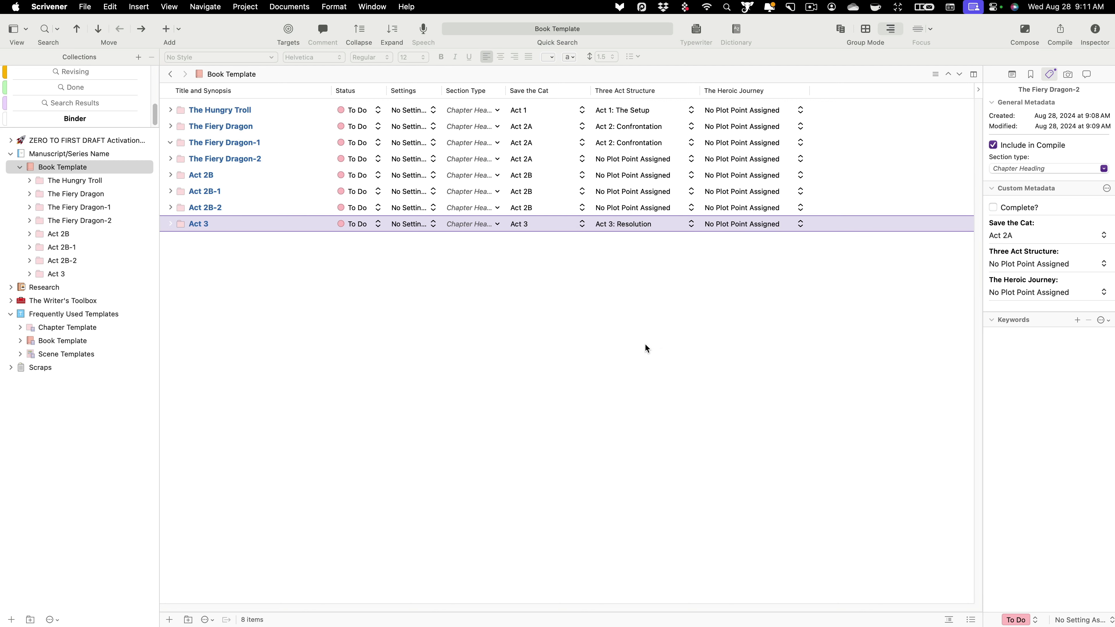
click(754, 109)
Assign Part 1: The Call of Adventure, Part 2: Supreme Ordeal / Initiation, and Part 3: Unification/Transformation.
click(749, 134)
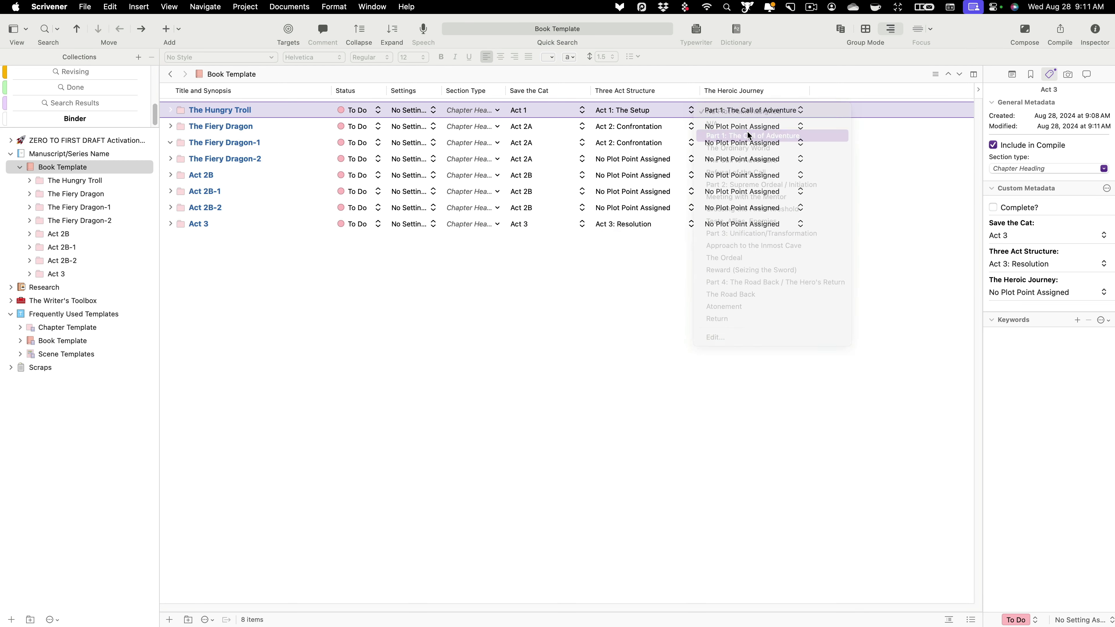
click(755, 125)
click(765, 203)
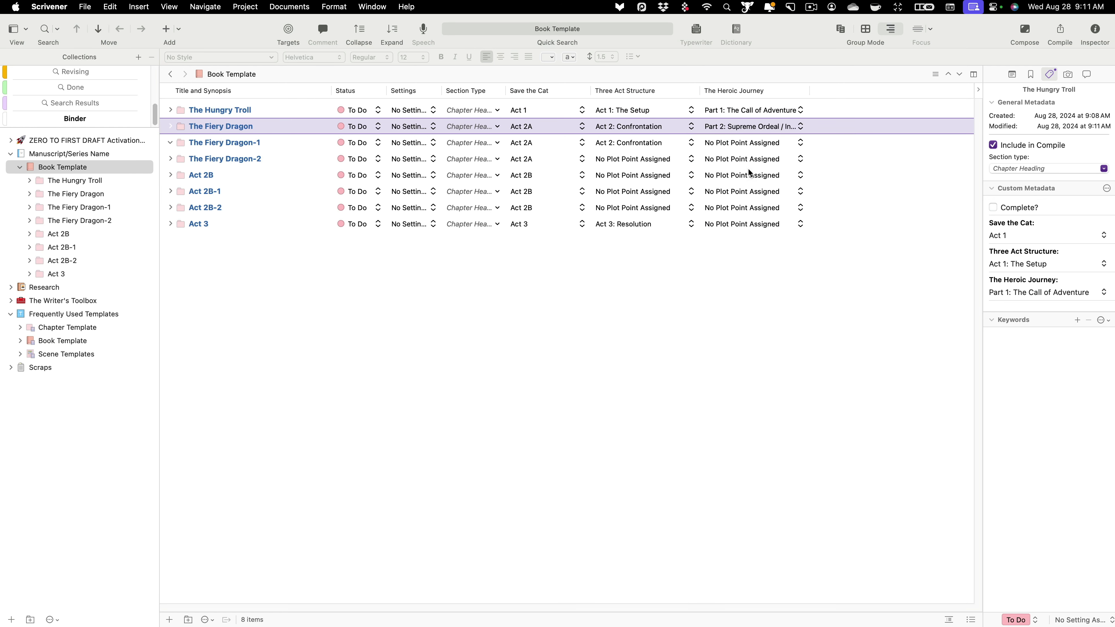
click(751, 142)
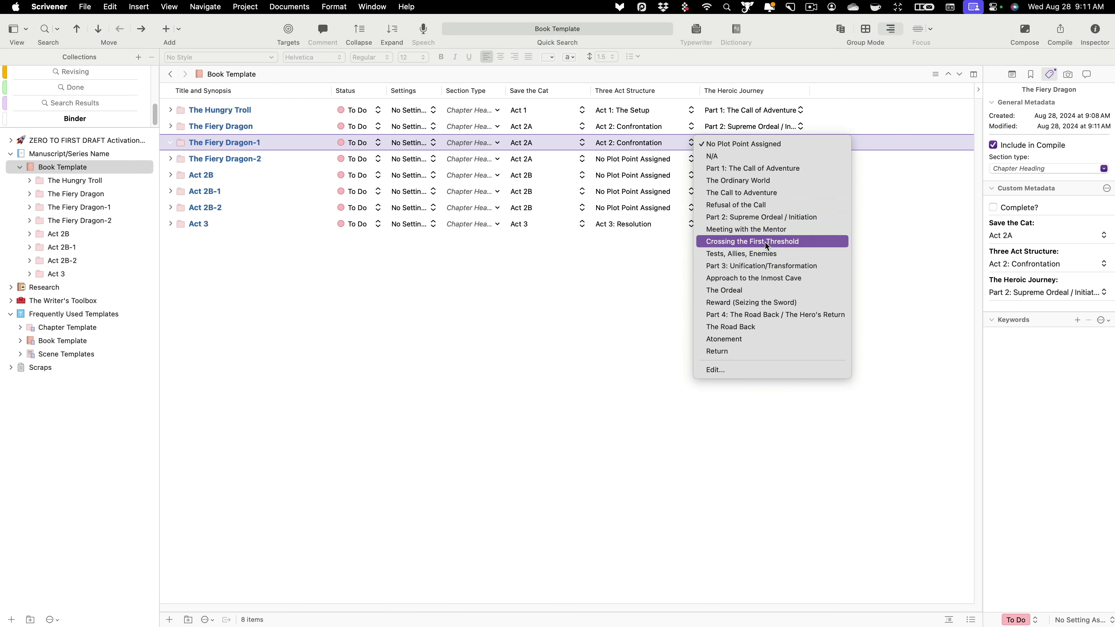
click(765, 266)
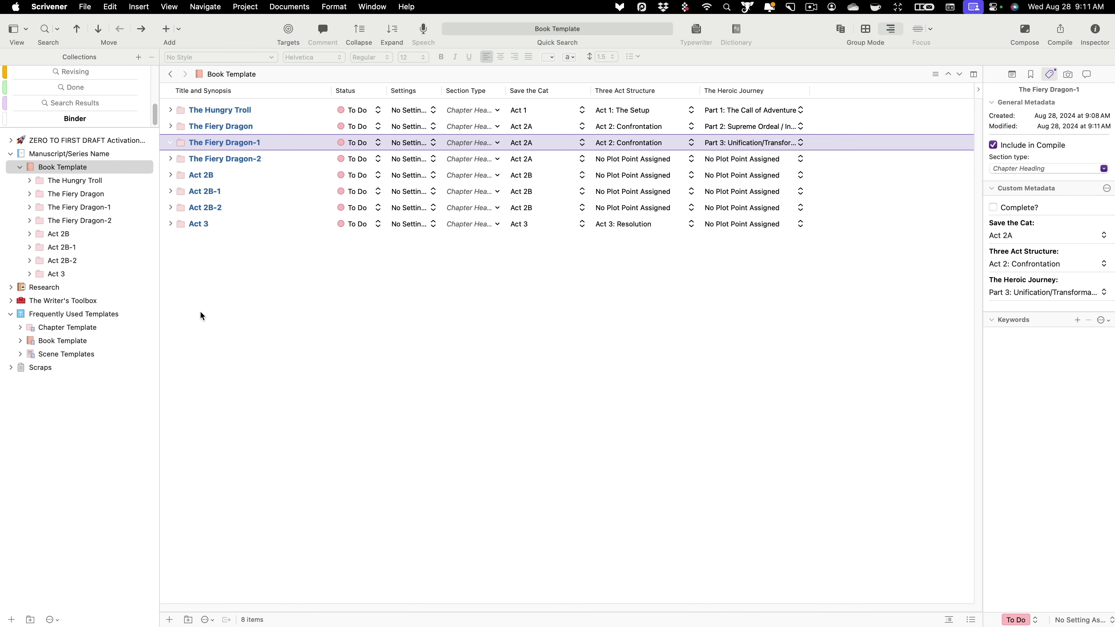
In Frequently Used Templates, expand Book Template and set its acts' beats to Act 1, 2A, 2B, 3.
click(82, 316)
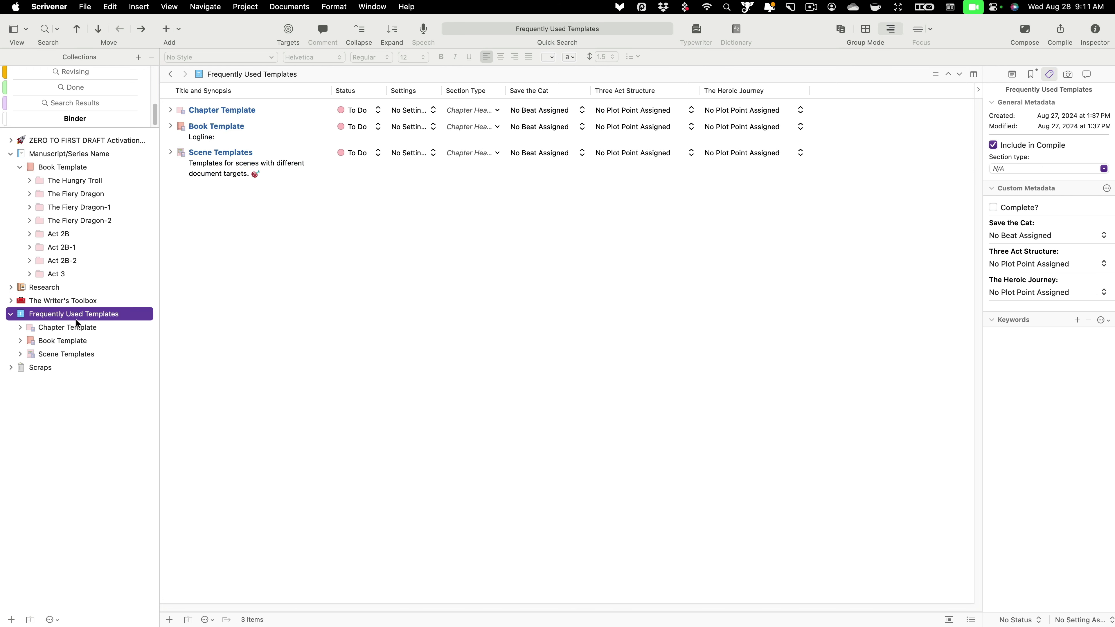
click(257, 124)
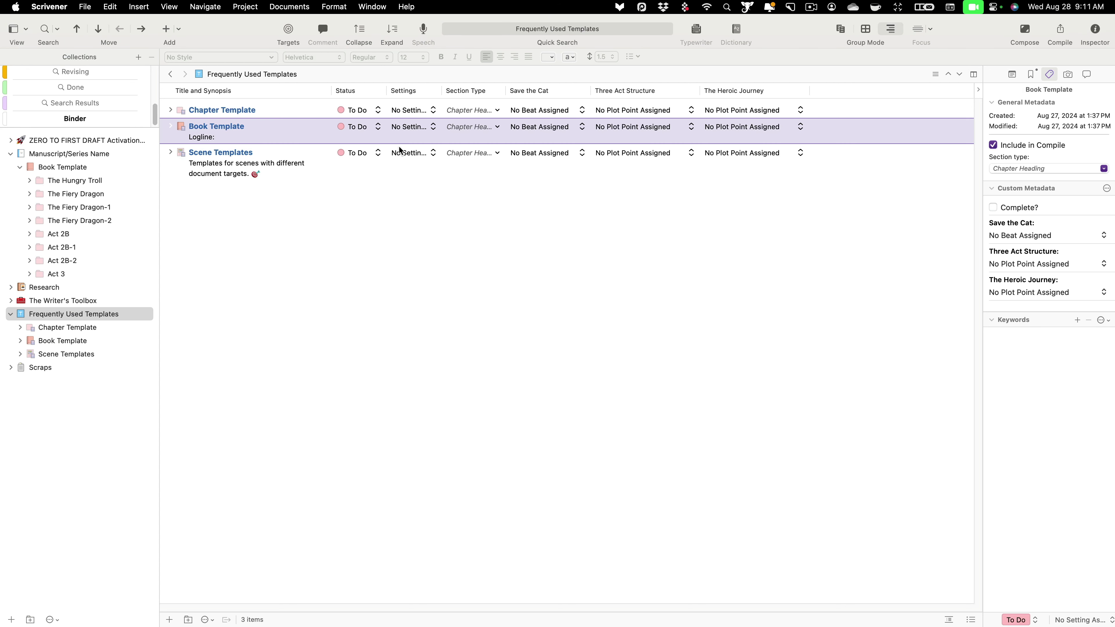
click(171, 127)
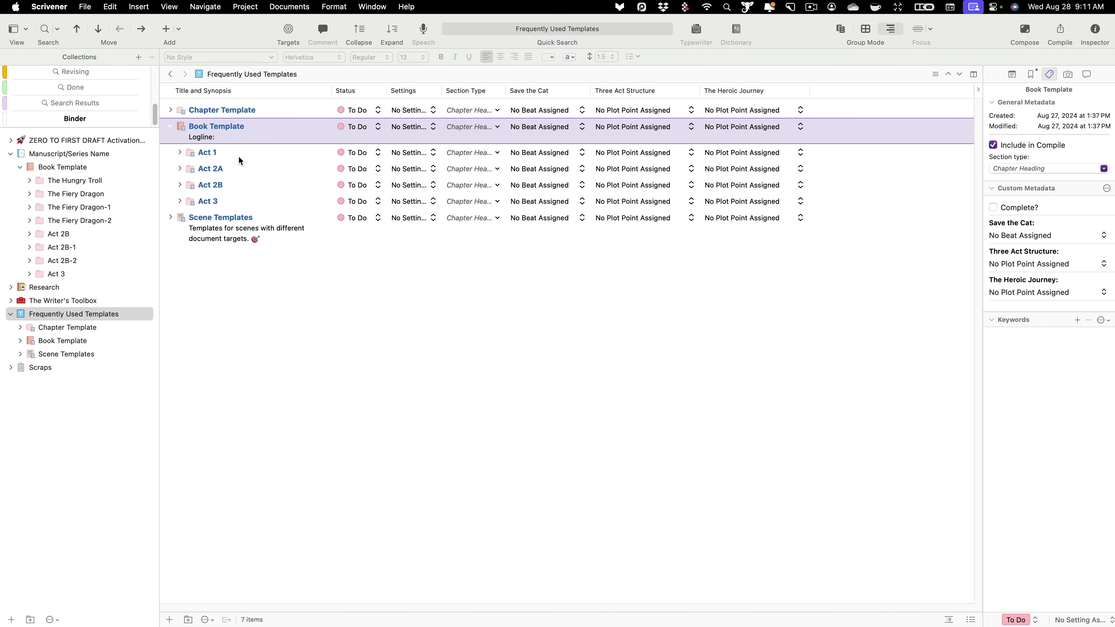
click(529, 154)
click(544, 192)
click(551, 169)
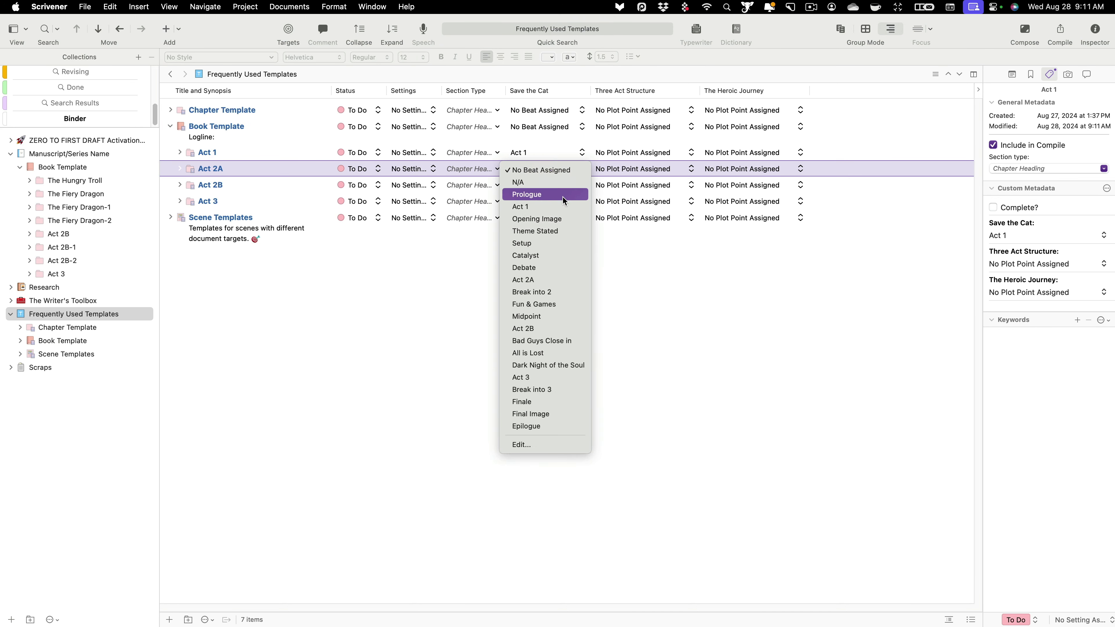
click(557, 268)
click(558, 187)
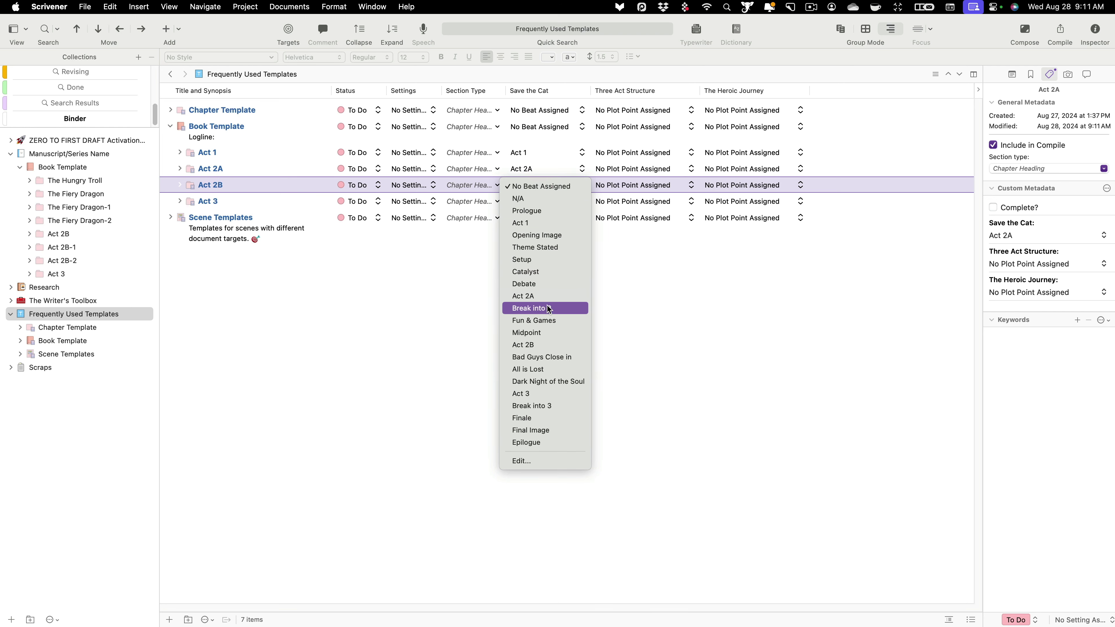
click(552, 346)
click(551, 204)
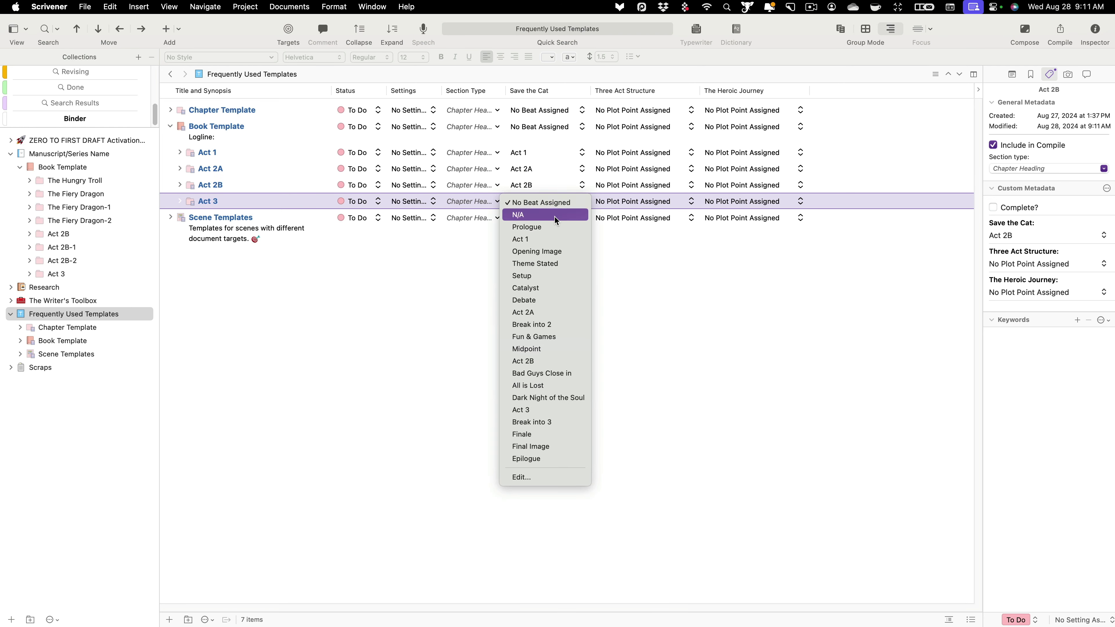
click(540, 421)
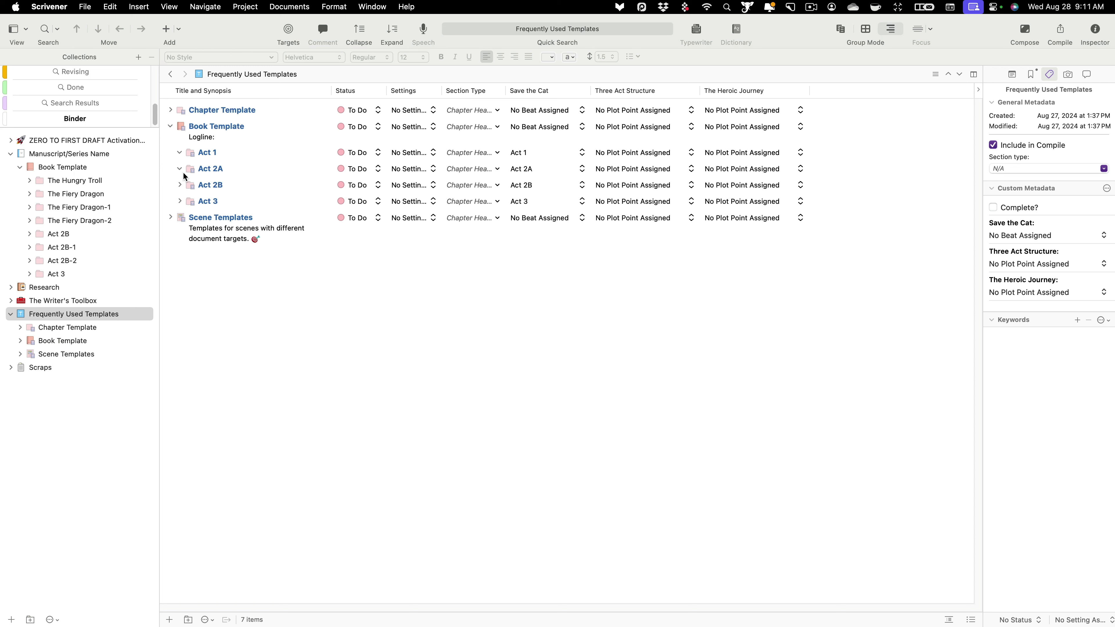
Expand the act and review Act 1's Save the Cat choices, leaving its beat unchanged.
click(181, 201)
click(532, 152)
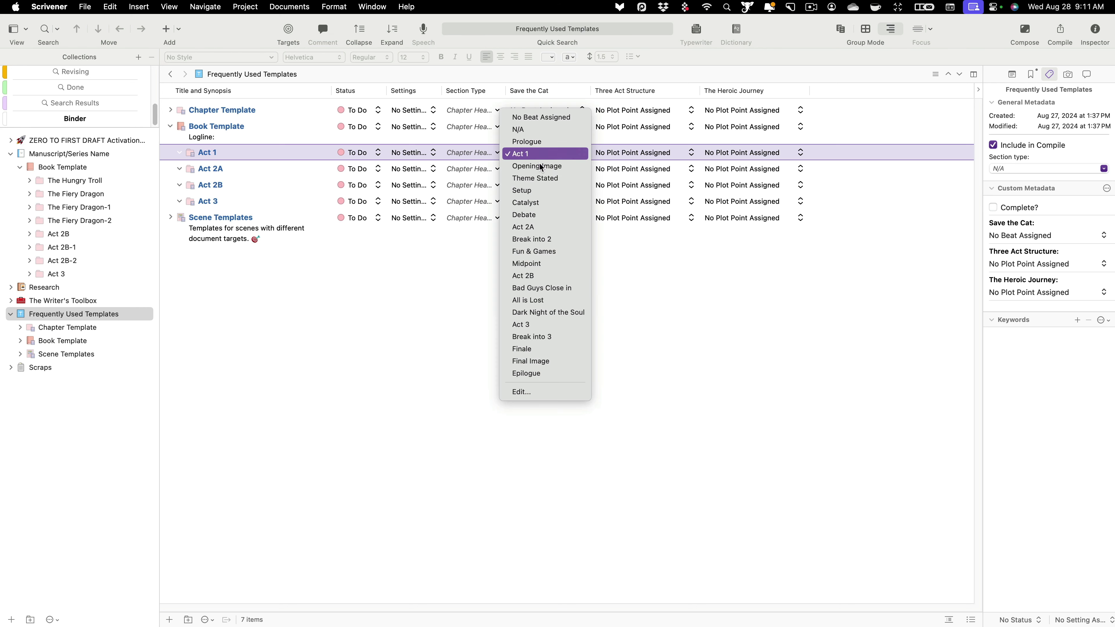
click(653, 272)
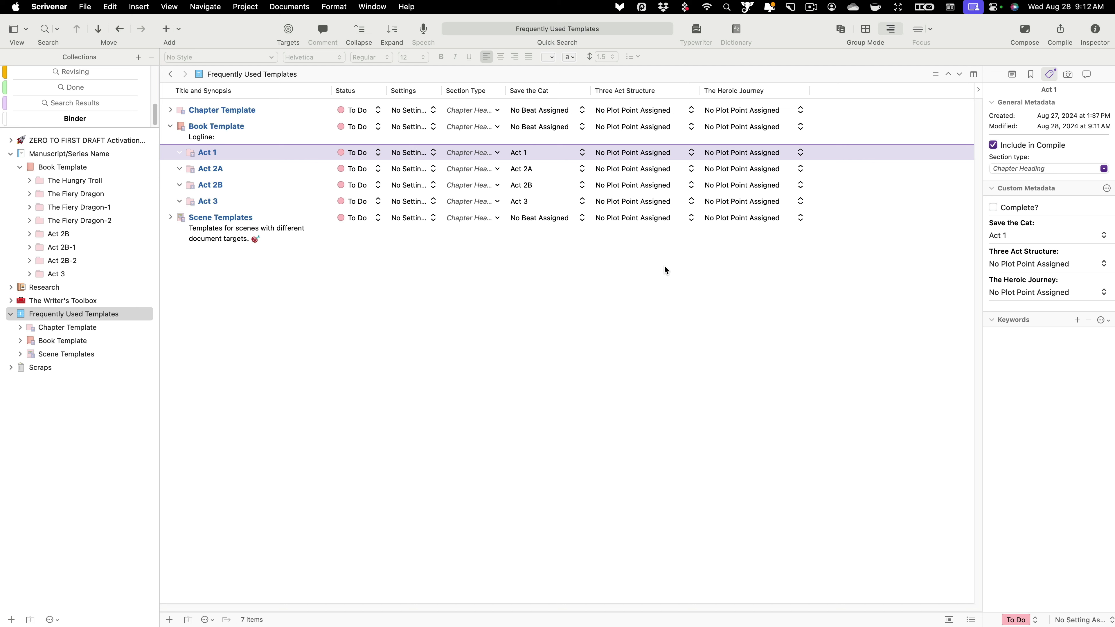
click(565, 155)
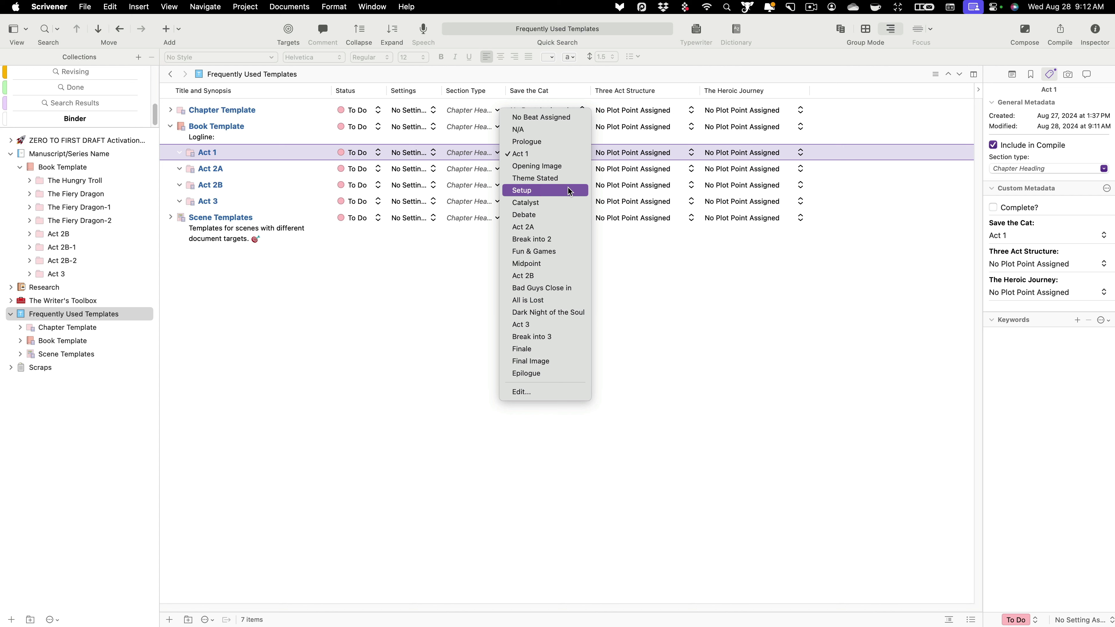
click(637, 228)
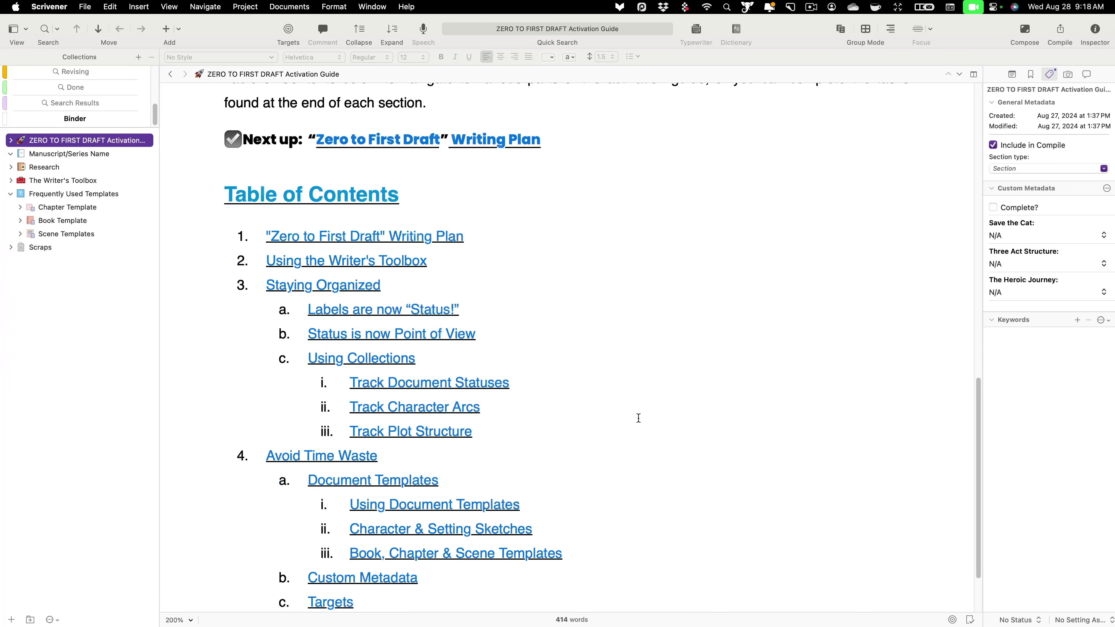
From the Activation Guide's table of contents, go through Targets to the Project Targets page and read it.
scroll(637, 416, down, 3)
scroll(640, 418, down, 1)
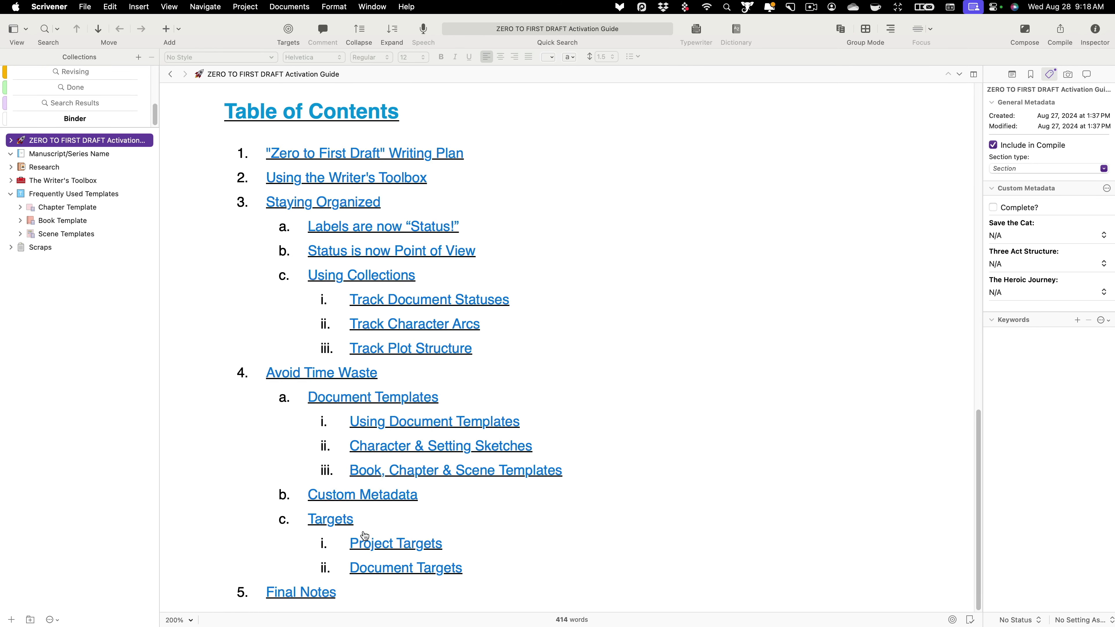
click(333, 523)
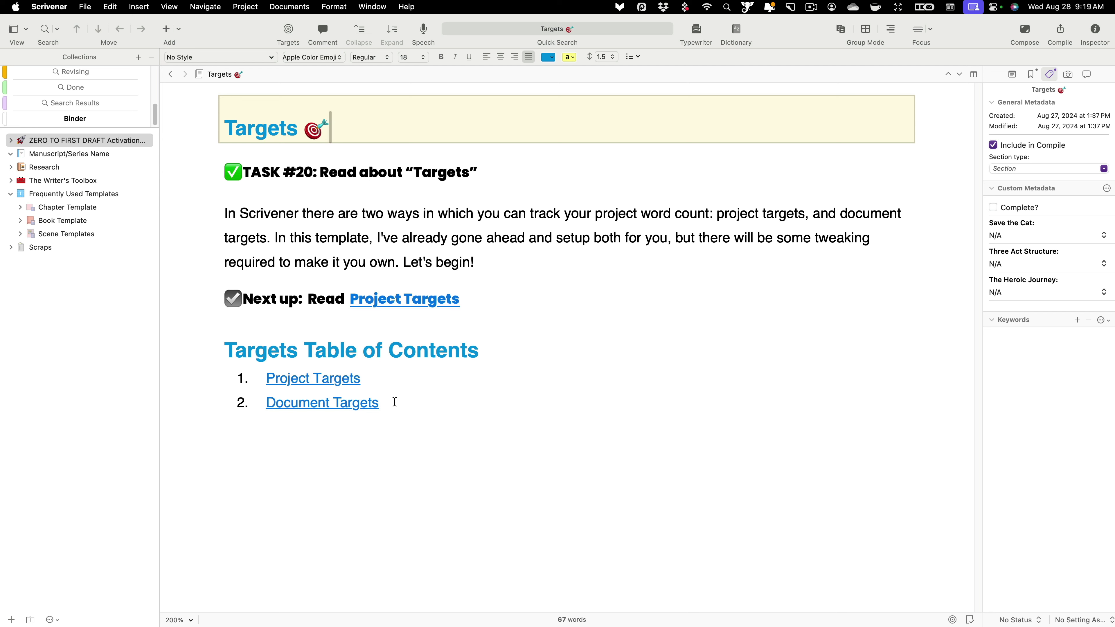
drag(395, 403, 263, 409)
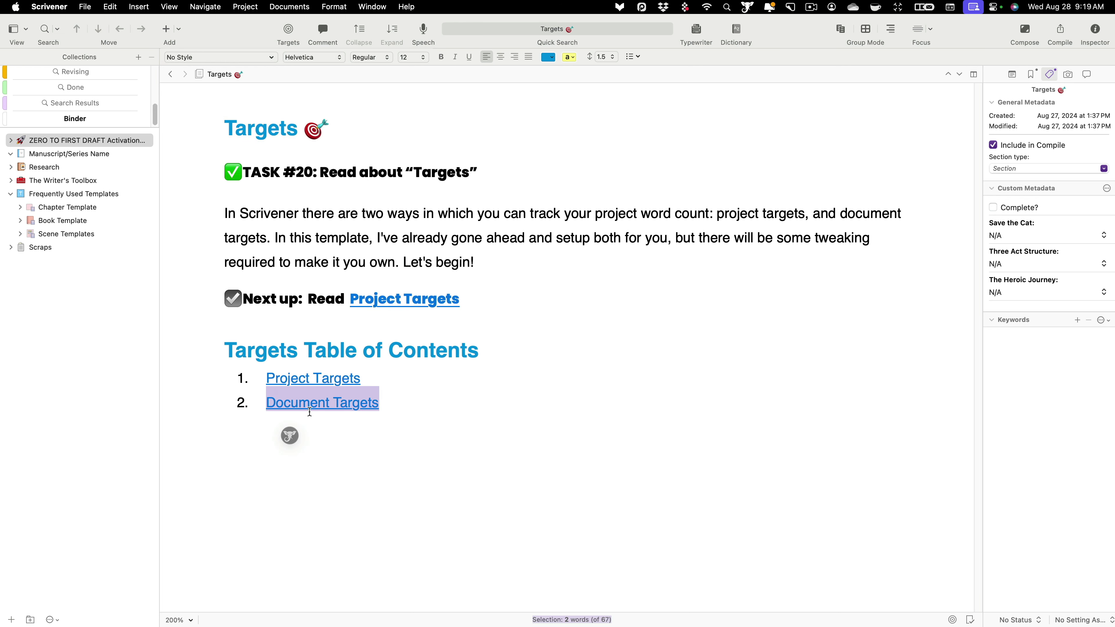
click(337, 386)
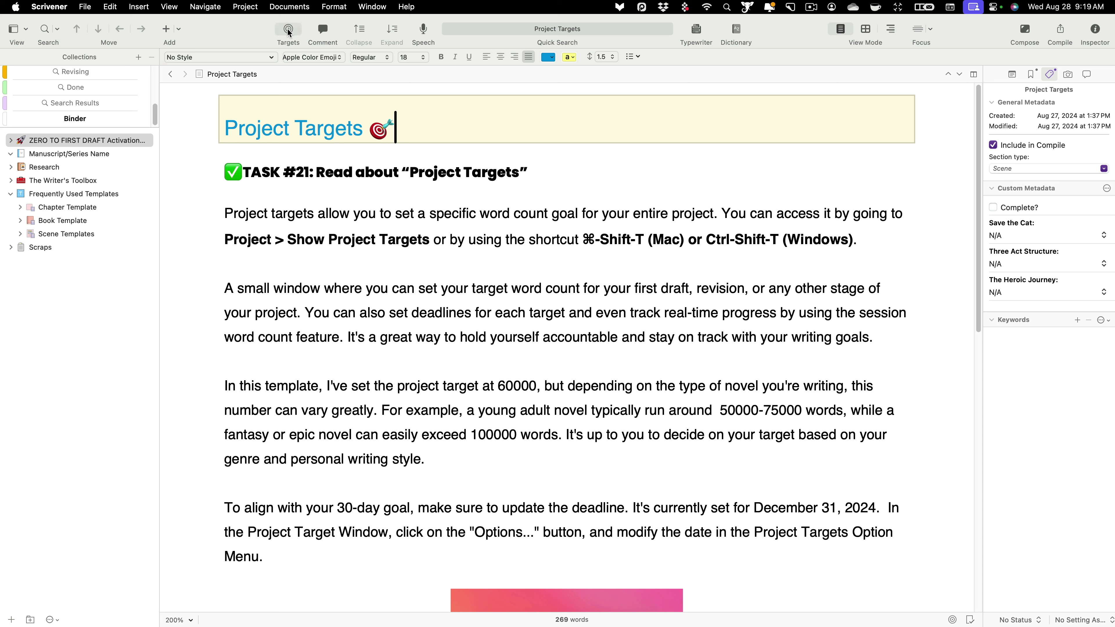
scroll(508, 309, down, 3)
scroll(508, 309, down, 8)
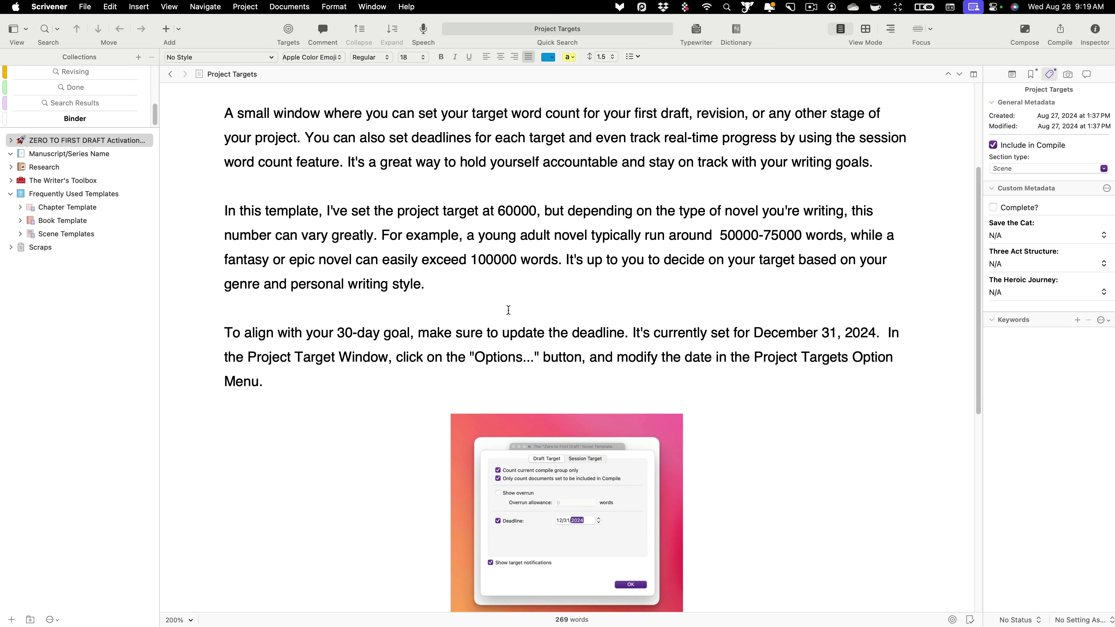
scroll(532, 318, down, 2)
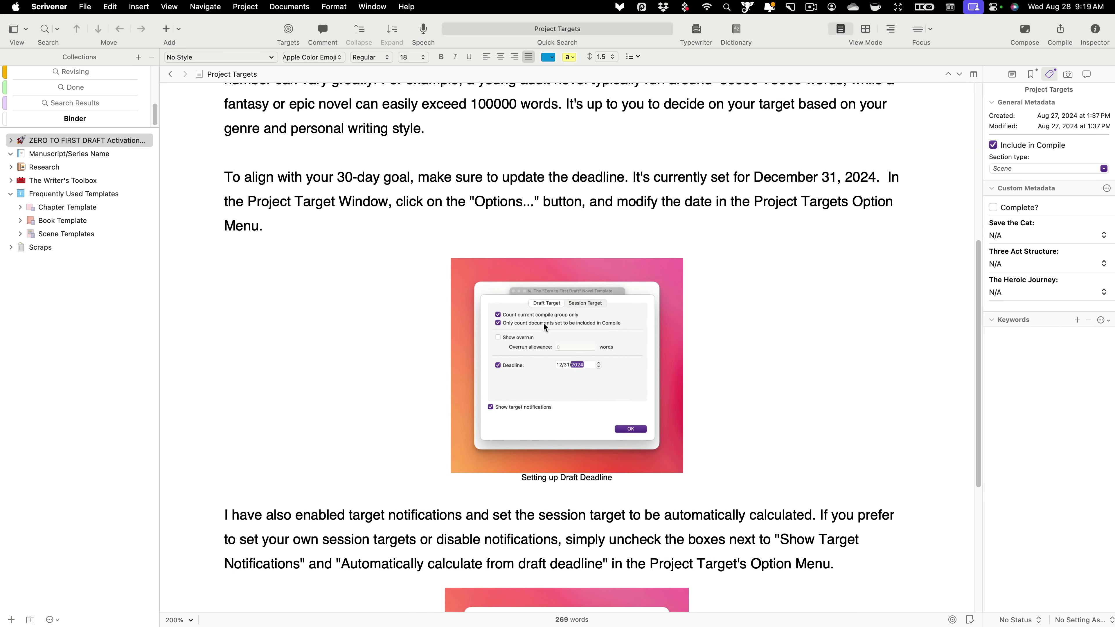
scroll(593, 396, down, 7)
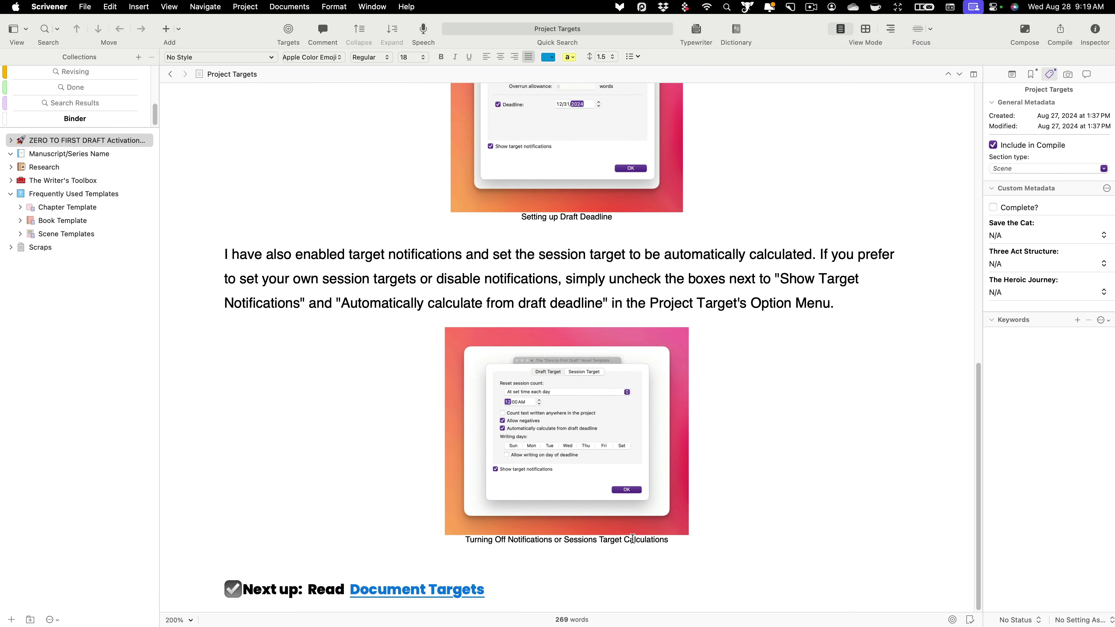
key(Home)
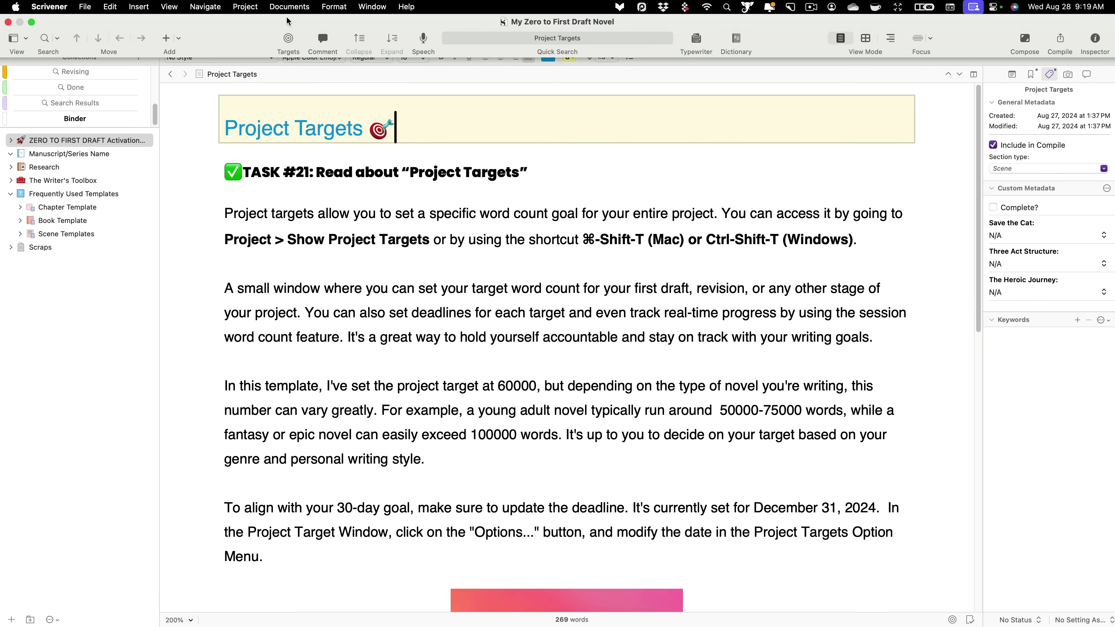
Change the manuscript word target from 50,000 to 100,000 words.
click(289, 40)
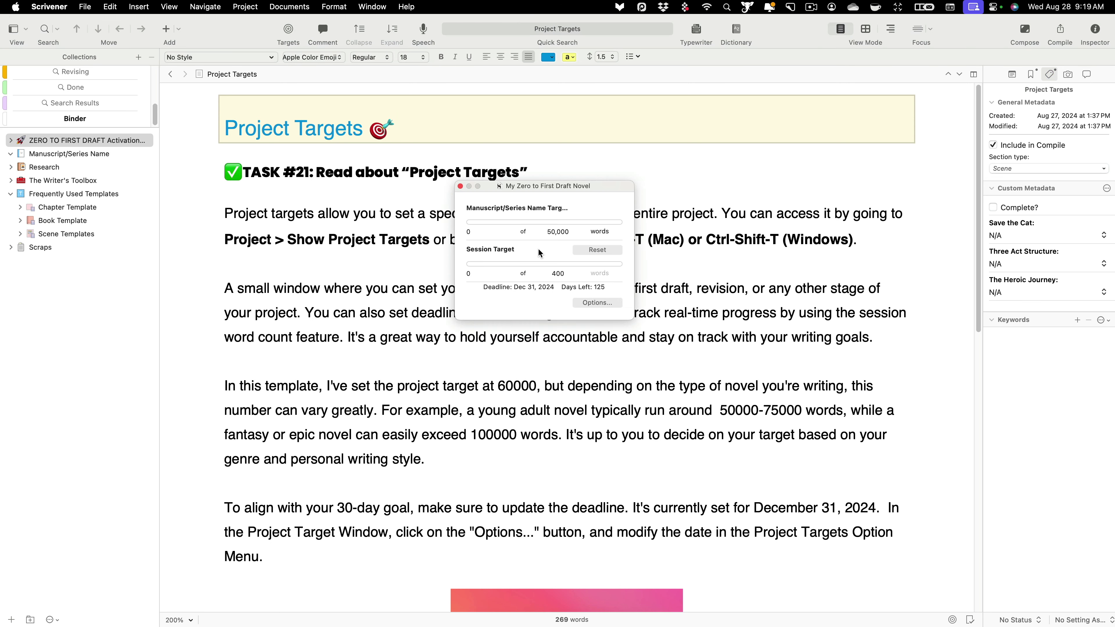
click(596, 307)
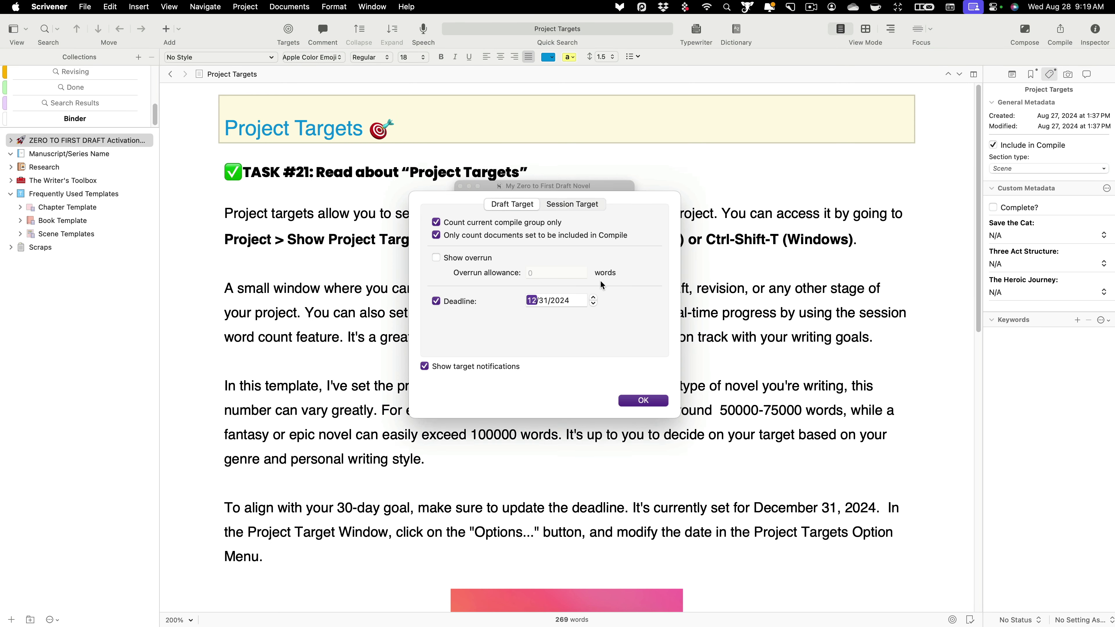
click(565, 300)
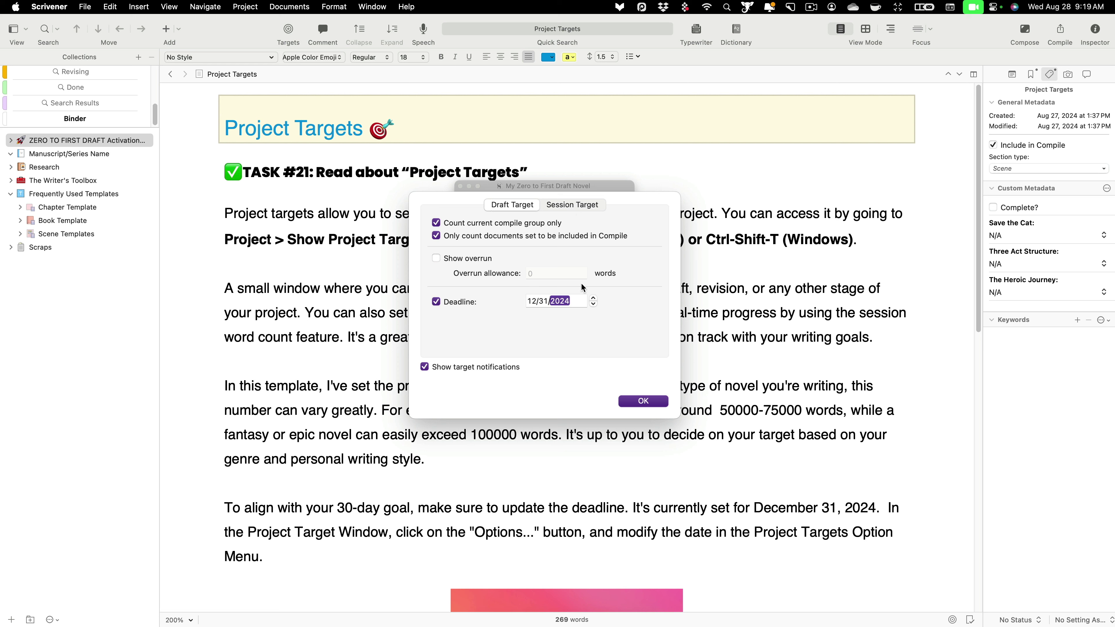
click(649, 401)
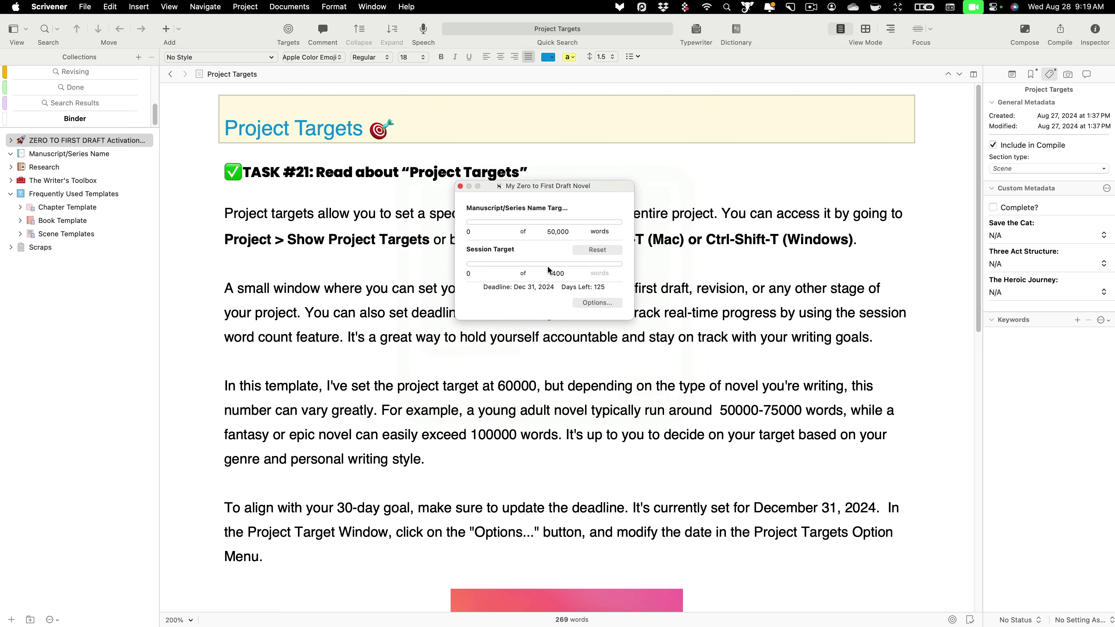
click(572, 230)
drag(572, 230, 518, 228)
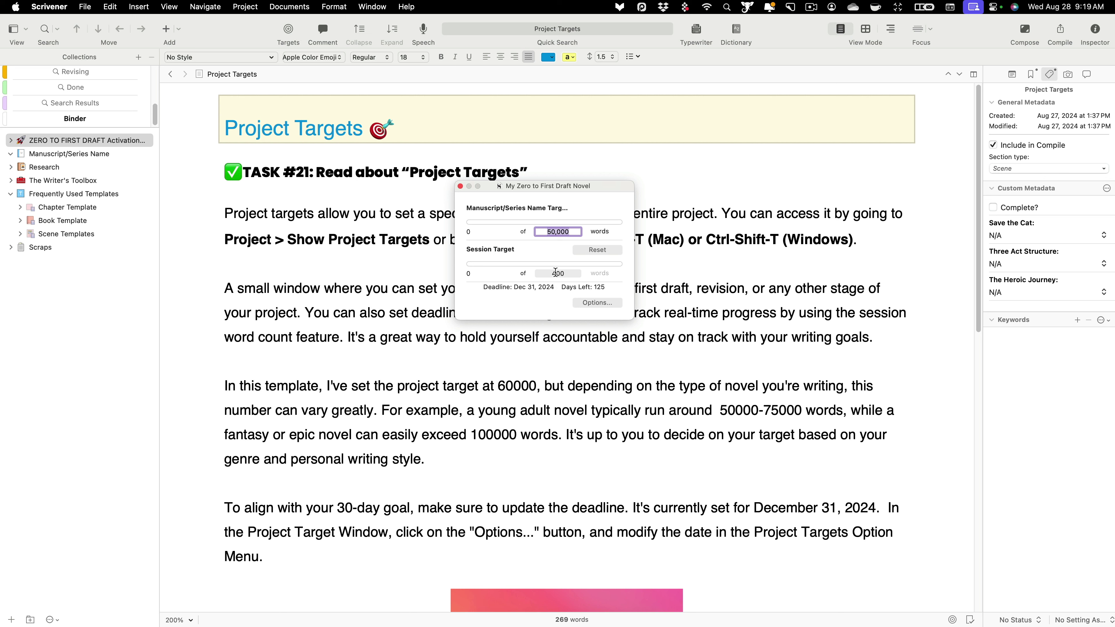
text(100,000)
key(Return)
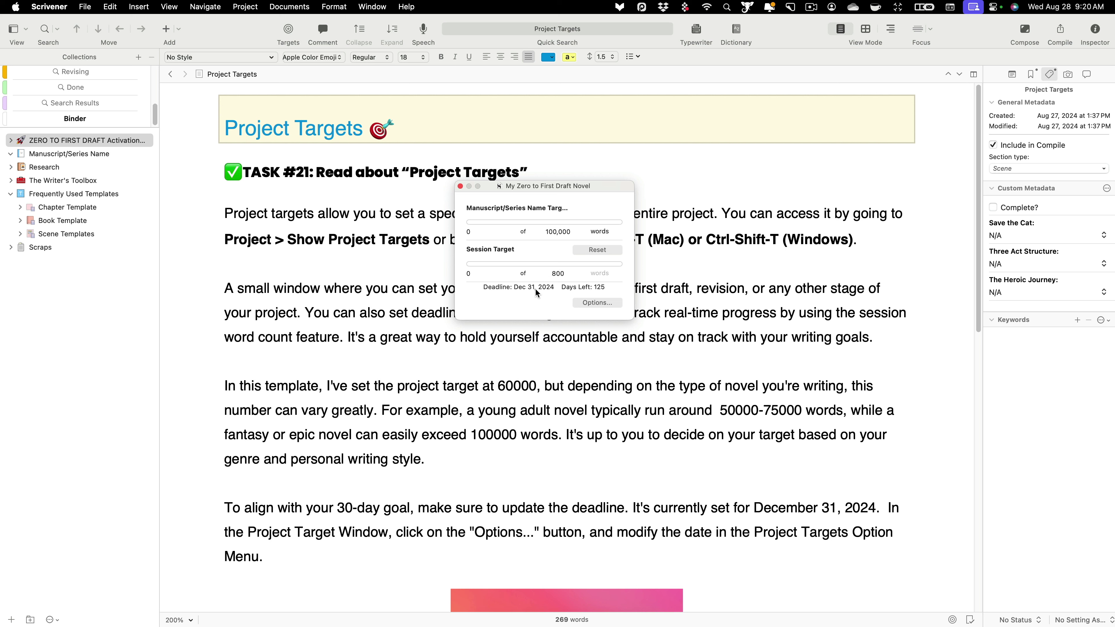
Set the draft deadline in the target options to October 28, 2024.
click(577, 301)
click(531, 301)
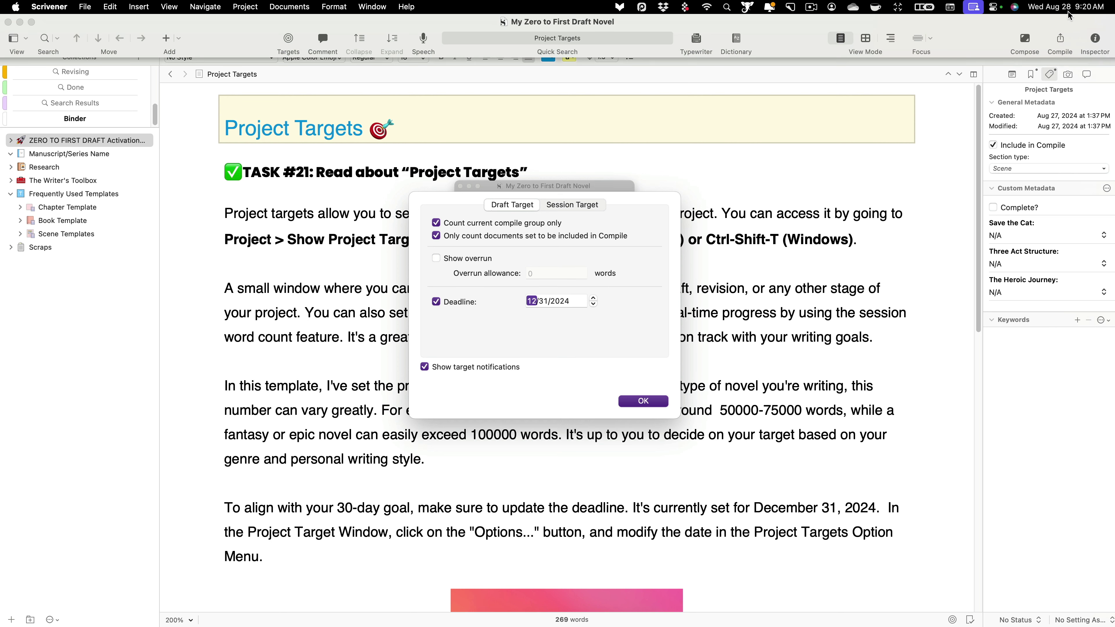
click(593, 303)
click(594, 299)
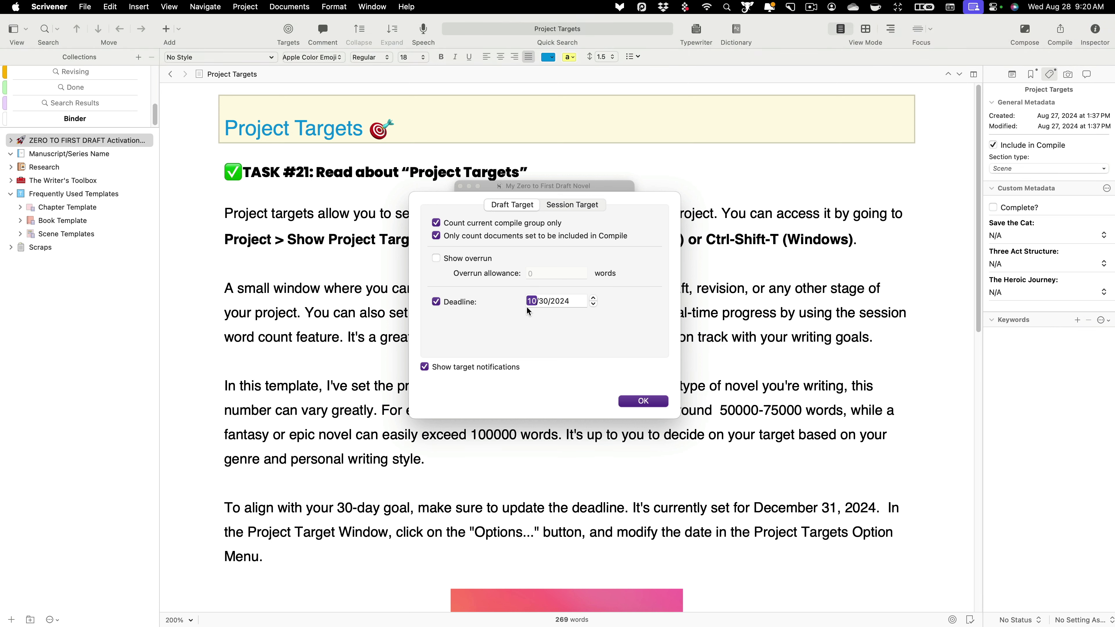
click(544, 302)
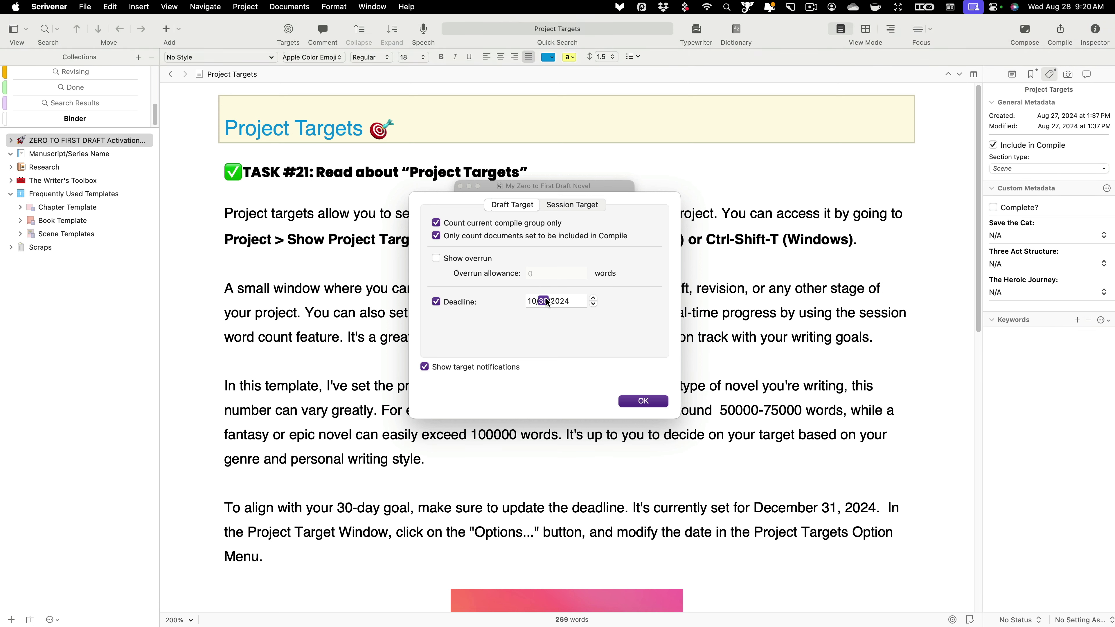
click(593, 305)
click(593, 305)
click(645, 401)
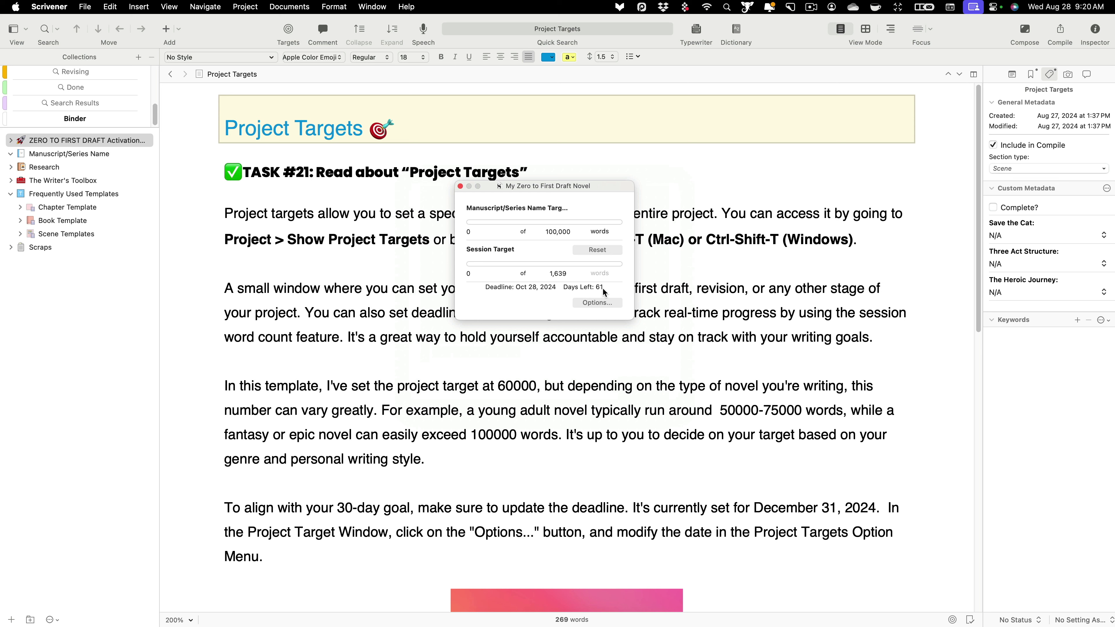
Review the Session Target settings in the project target options.
click(597, 302)
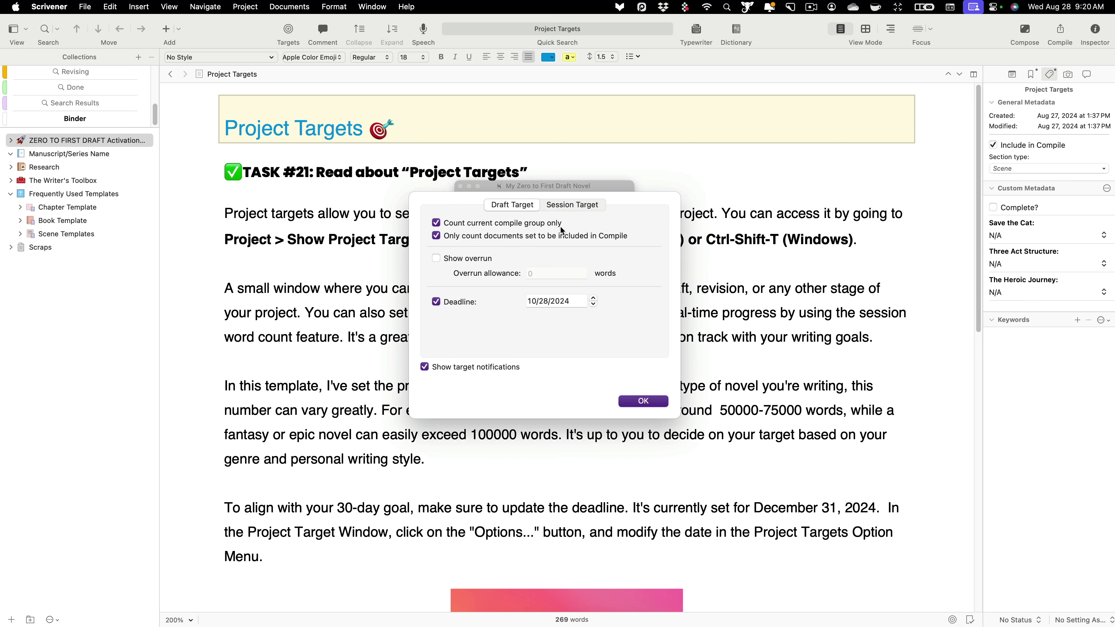
click(563, 207)
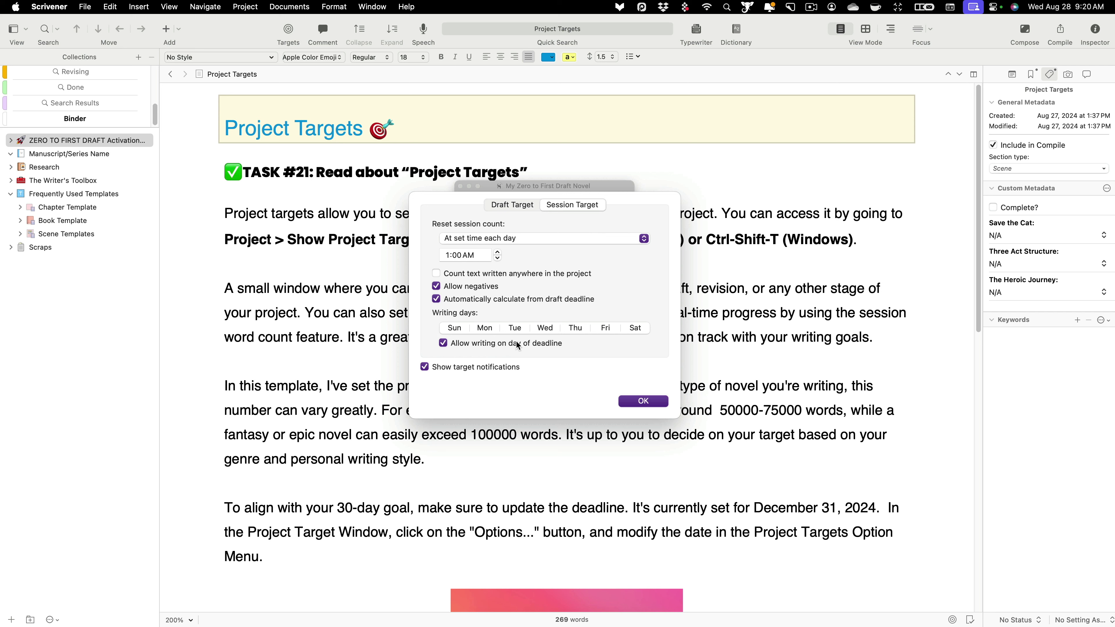
click(635, 400)
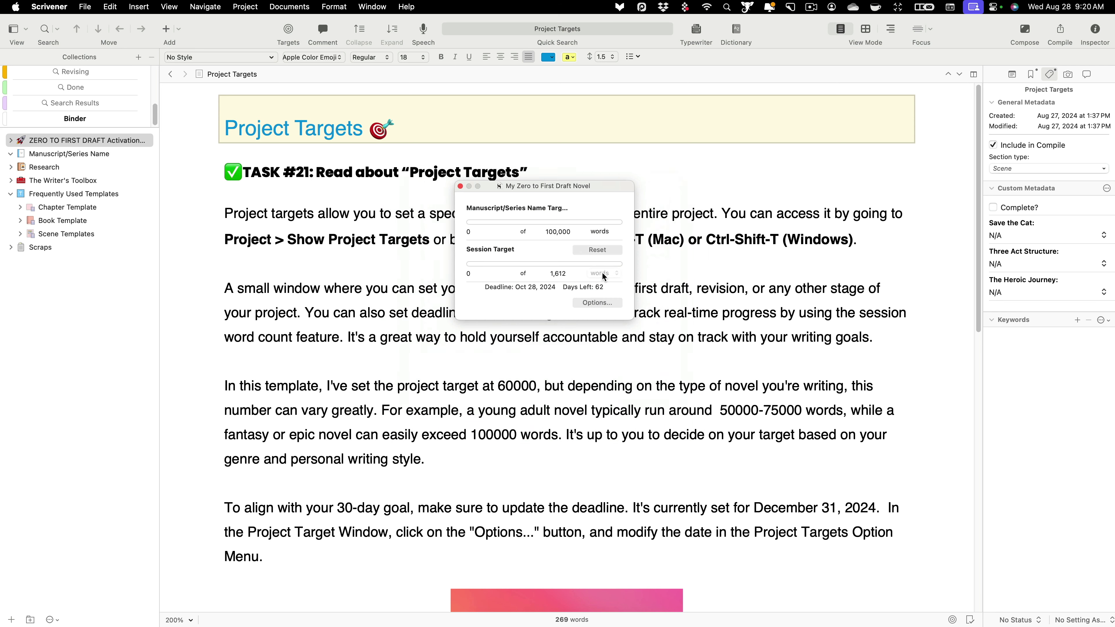
click(550, 274)
Reset the manuscript target to 50000 words and close the Project Targets window.
click(543, 232)
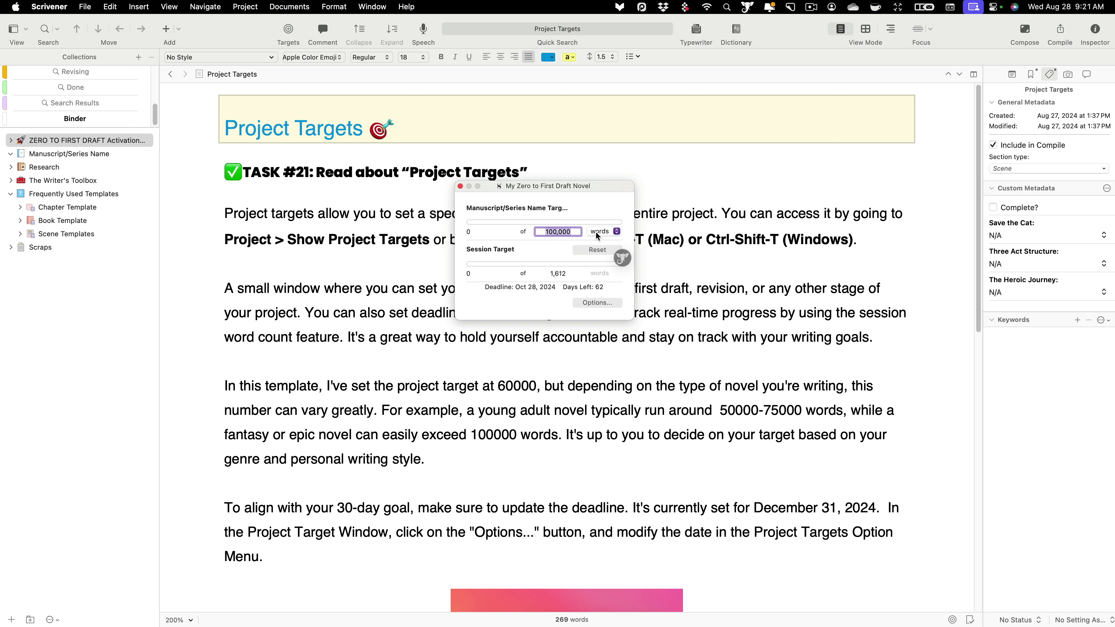
text(50000)
key(Return)
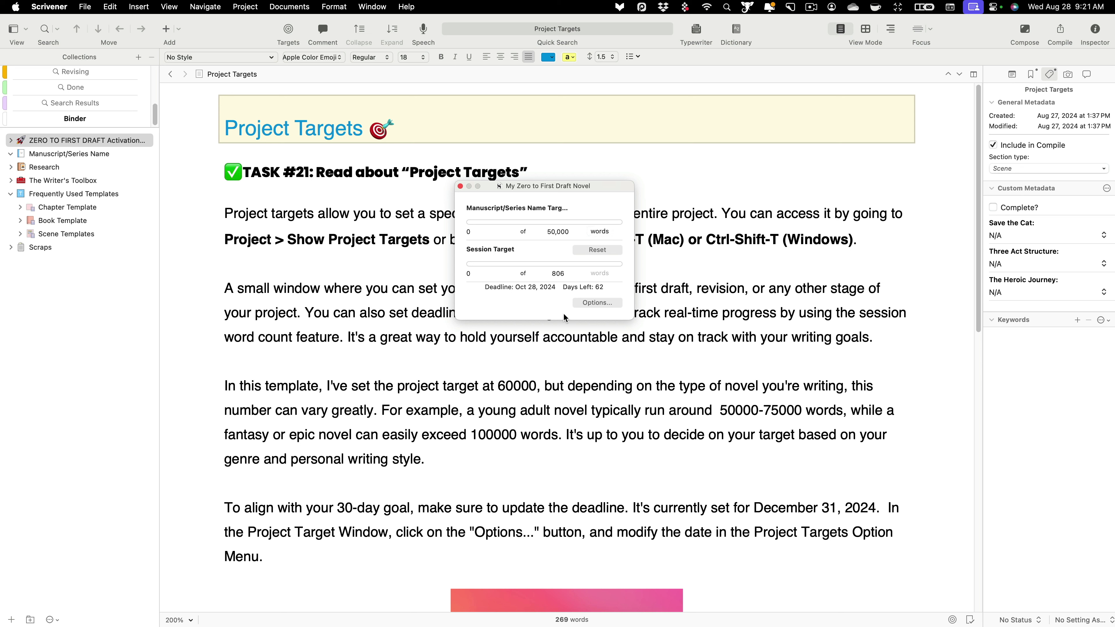
click(568, 234)
click(460, 187)
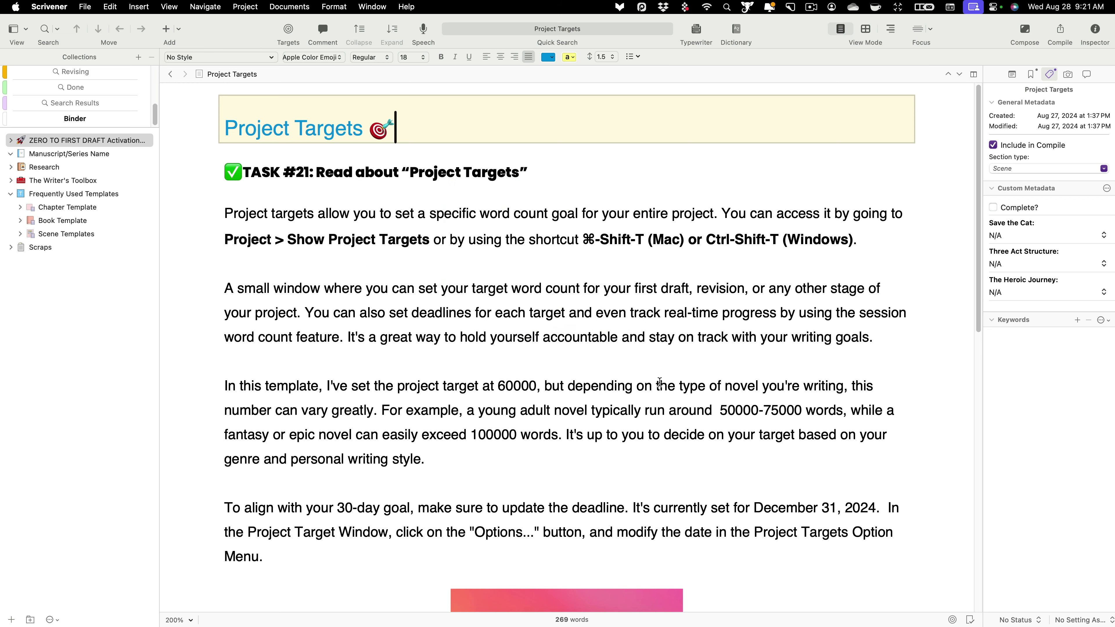
Follow the Document Targets link in the Next up line at the bottom of Project Targets.
scroll(597, 421, down, 20)
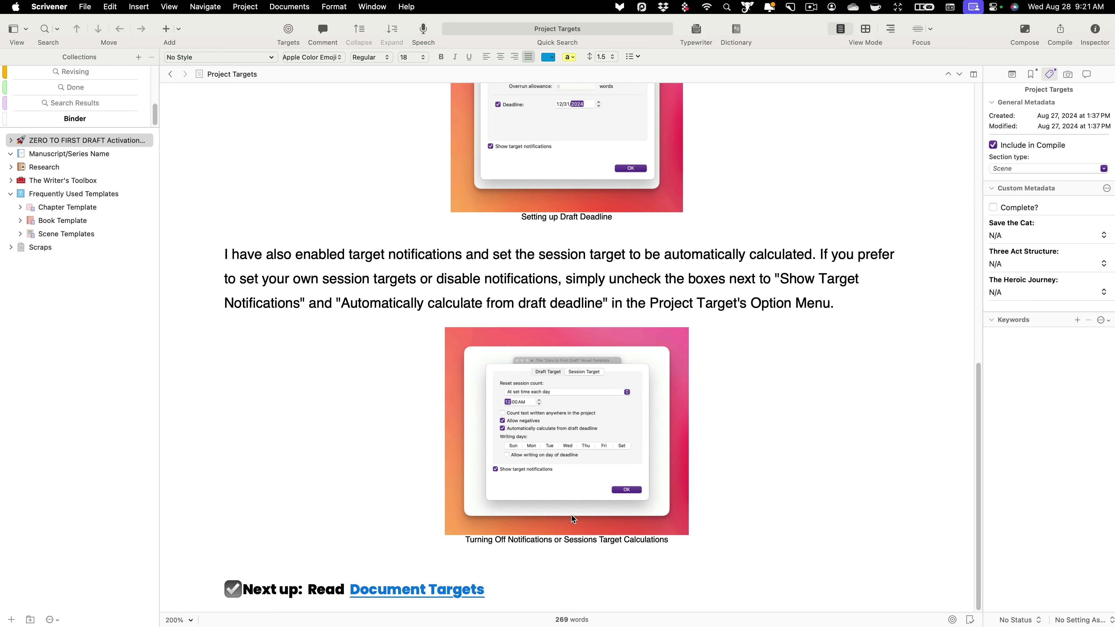
click(414, 591)
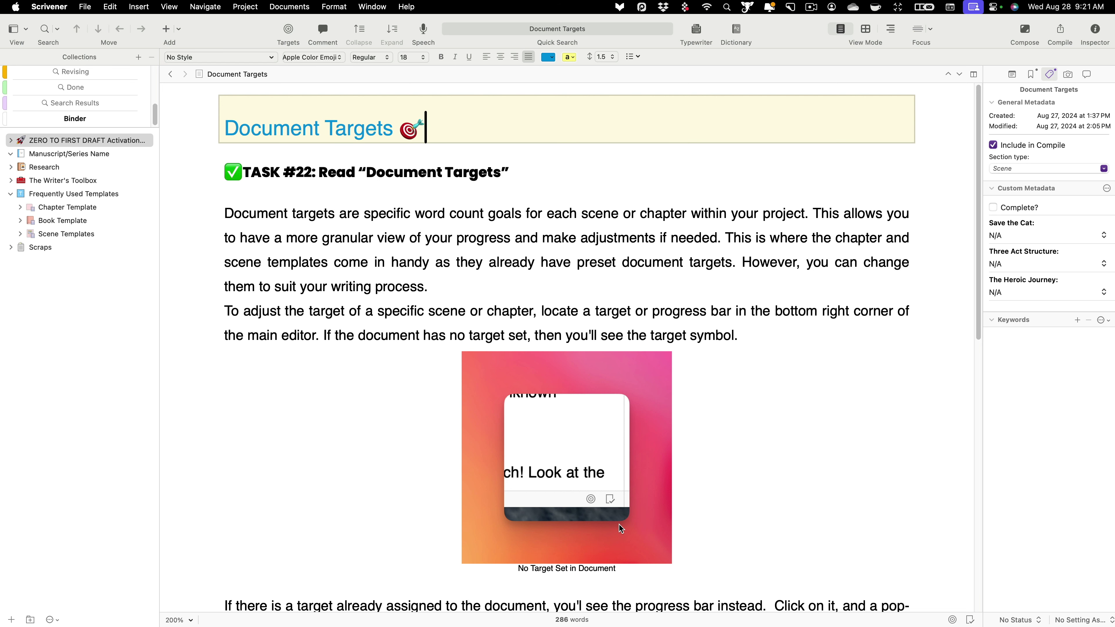
scroll(620, 525, down, 1)
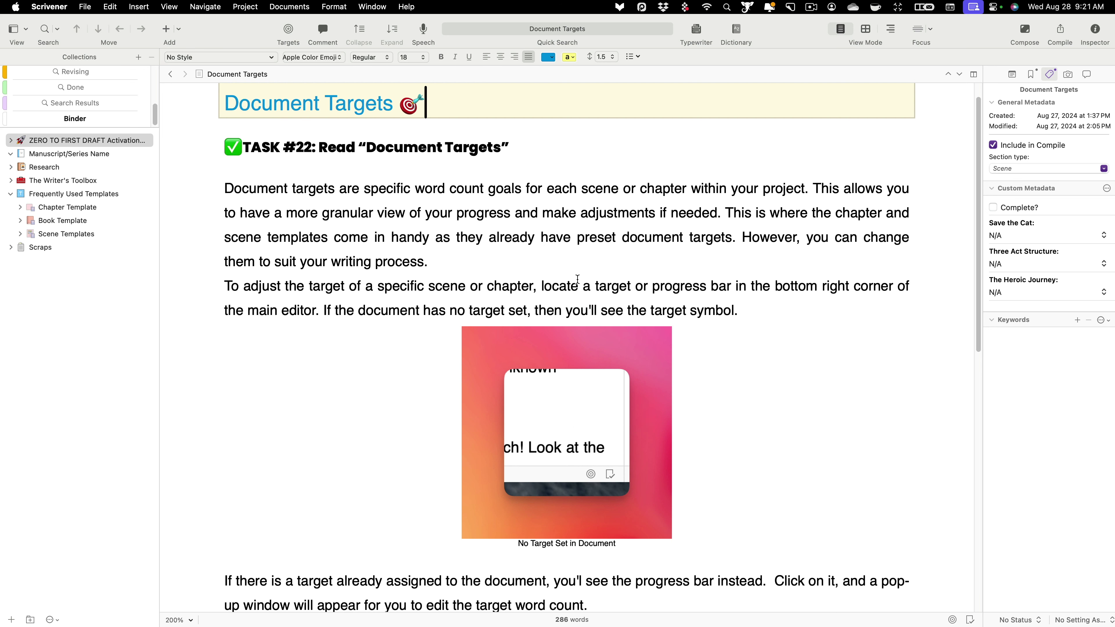
scroll(578, 280, up, 1)
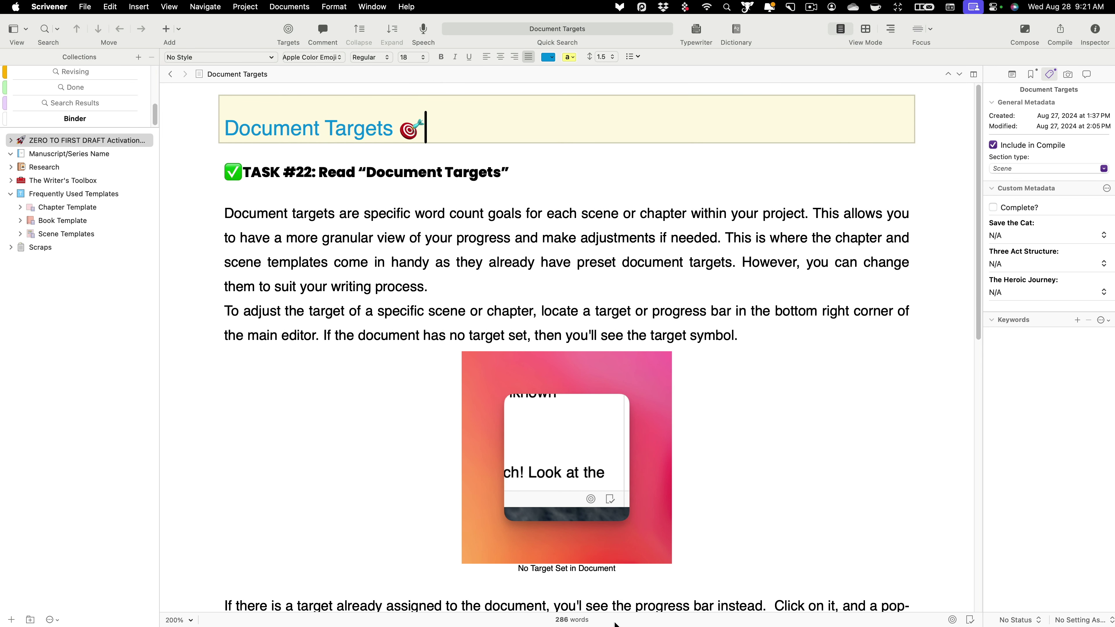
Set this page's target to 500 words, minimum 250, with Show target notifications ticked.
click(953, 620)
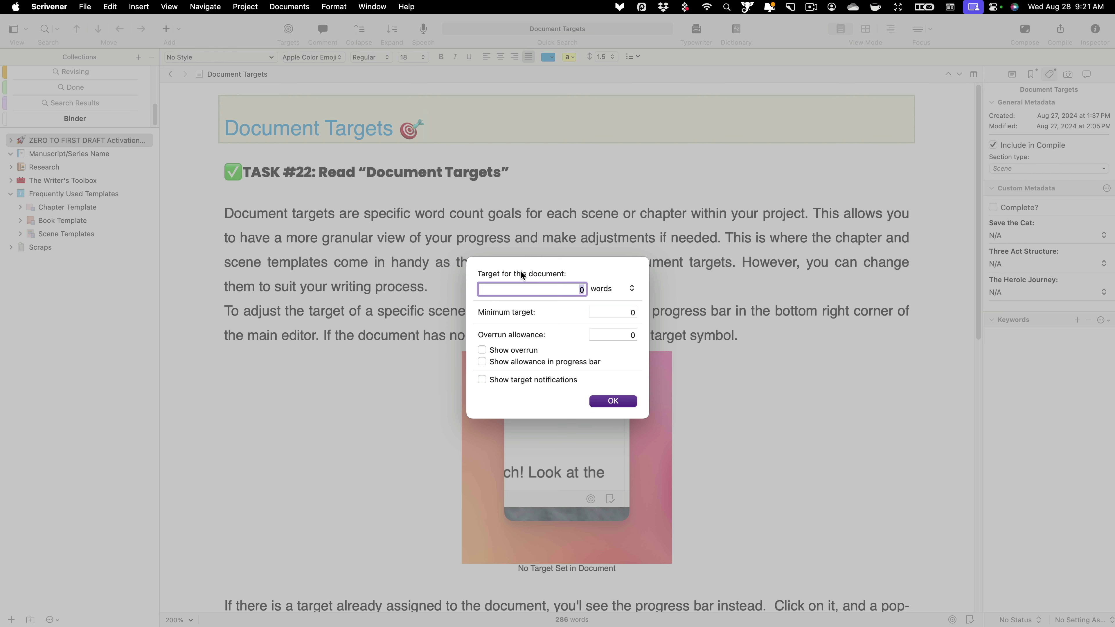
text(500)
click(603, 311)
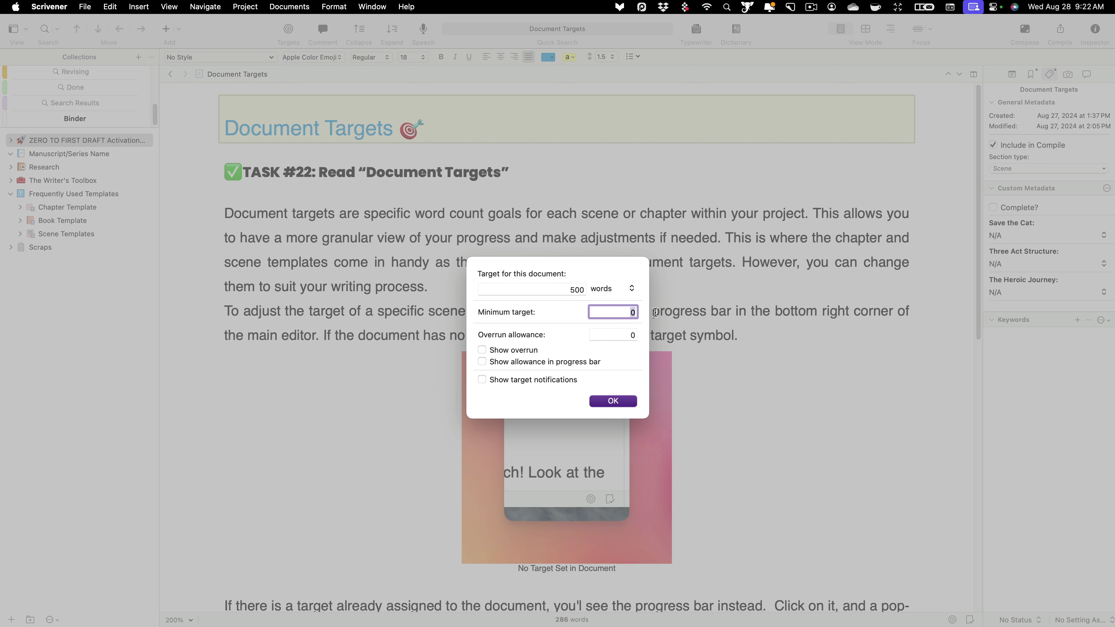
text(250)
click(618, 335)
double_click(637, 336)
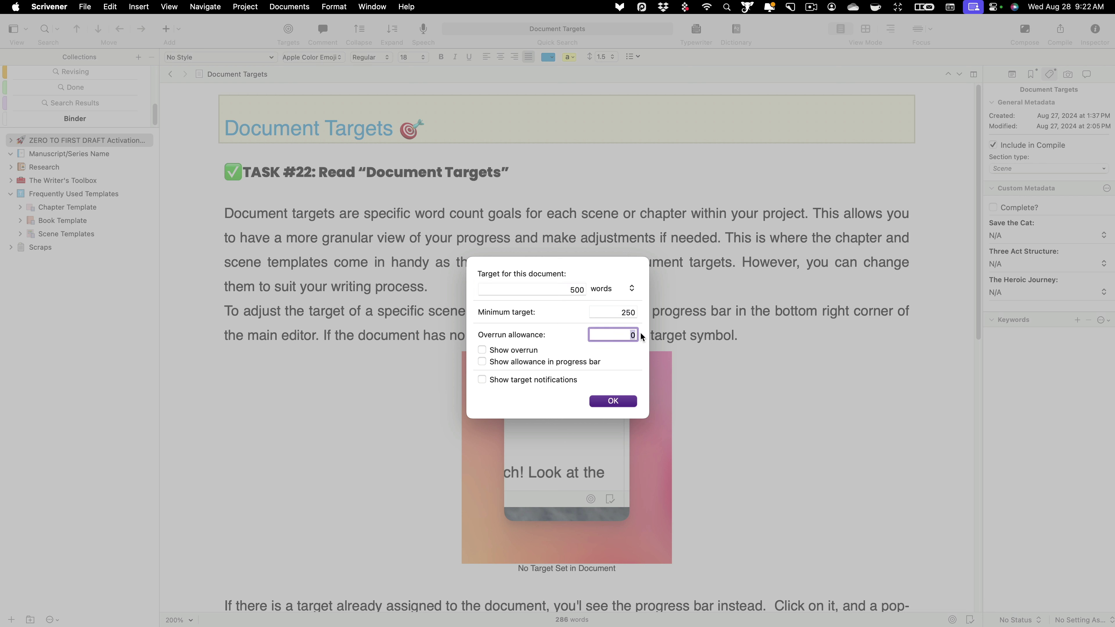
click(539, 378)
click(618, 402)
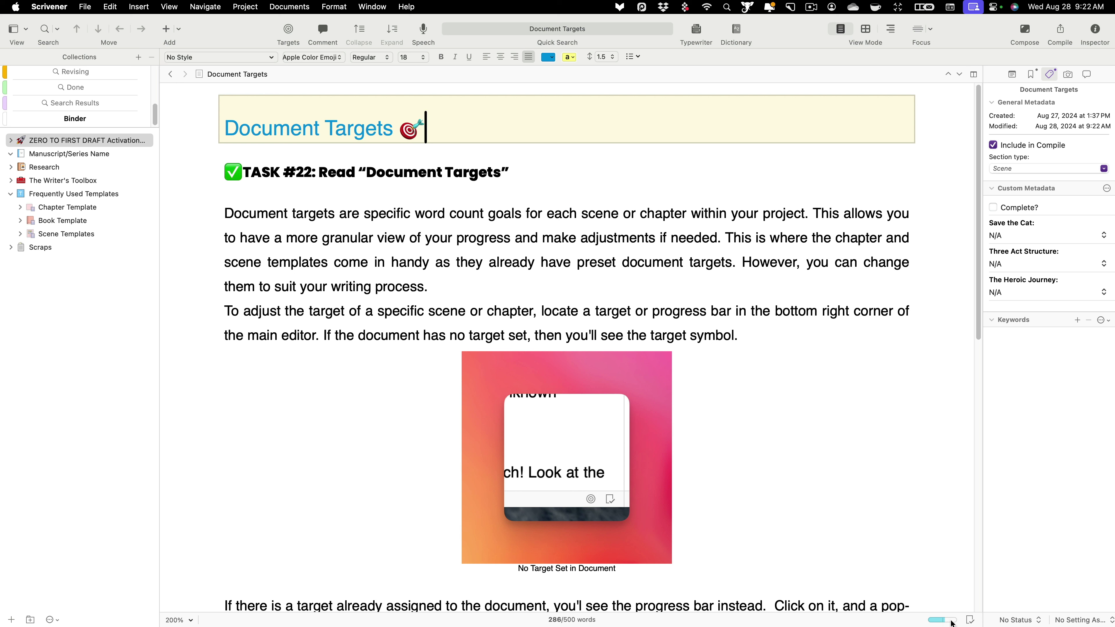
Try document word targets of 350 and then 250 words.
click(951, 622)
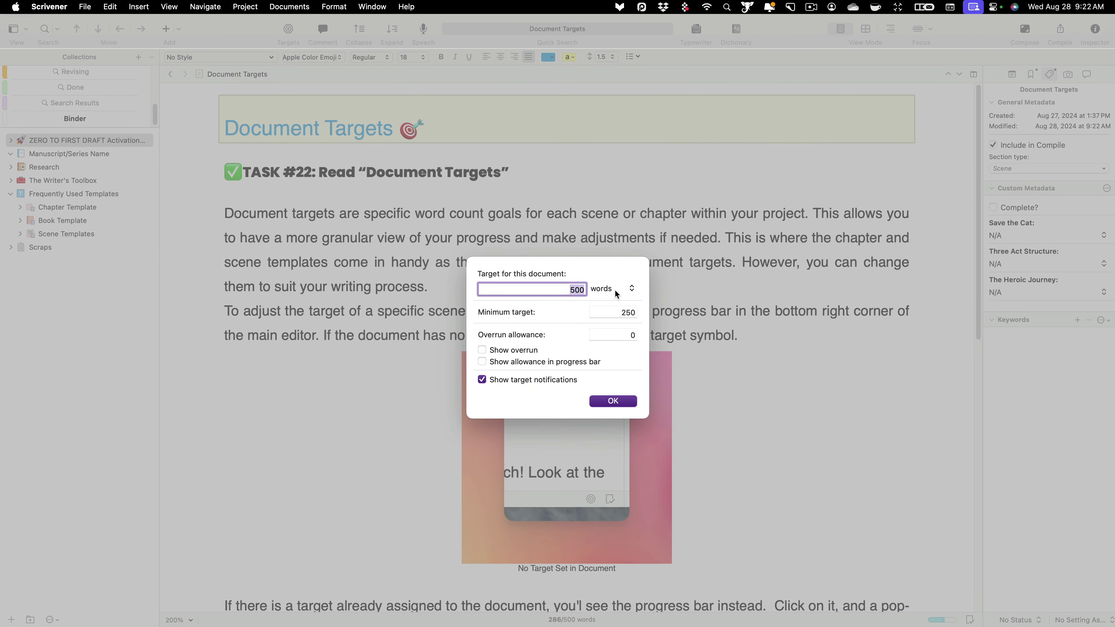
text(350)
key(Return)
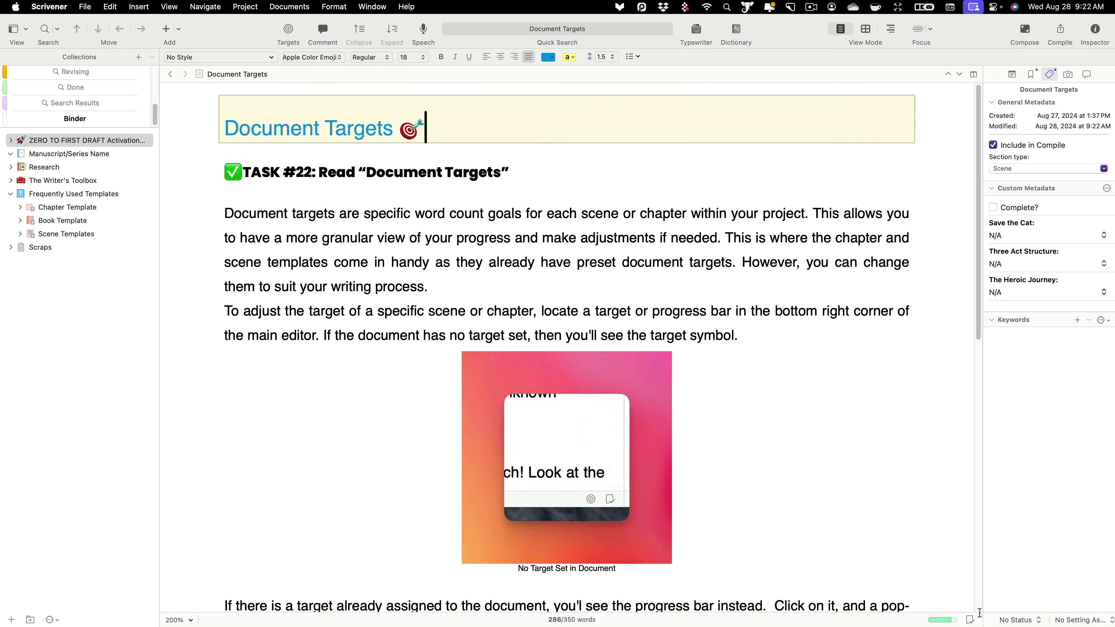
click(951, 621)
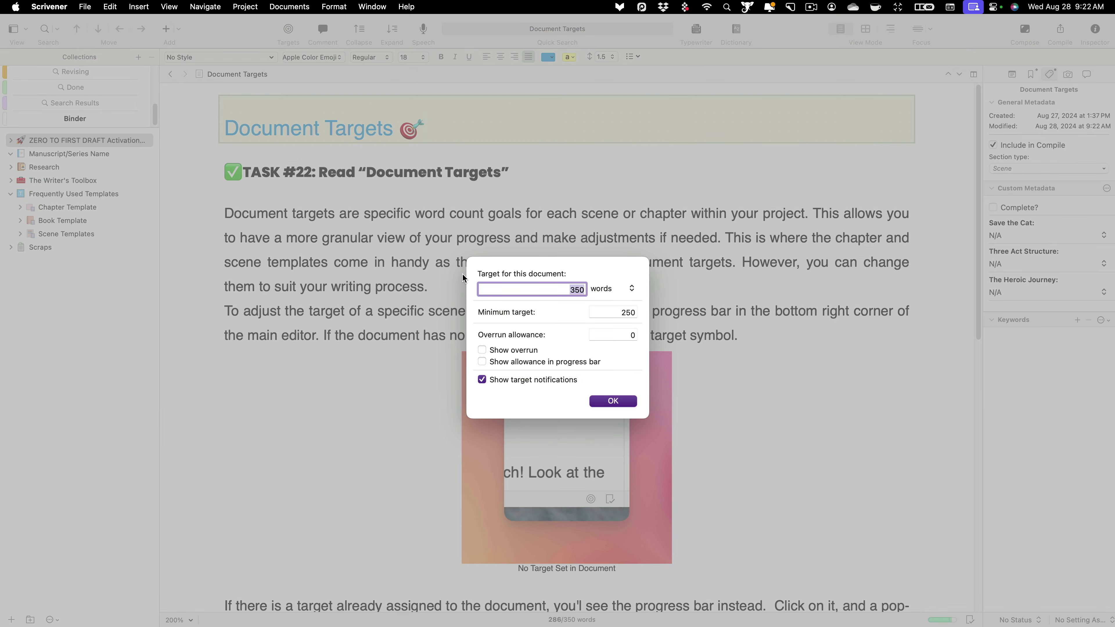
text(250)
key(Return)
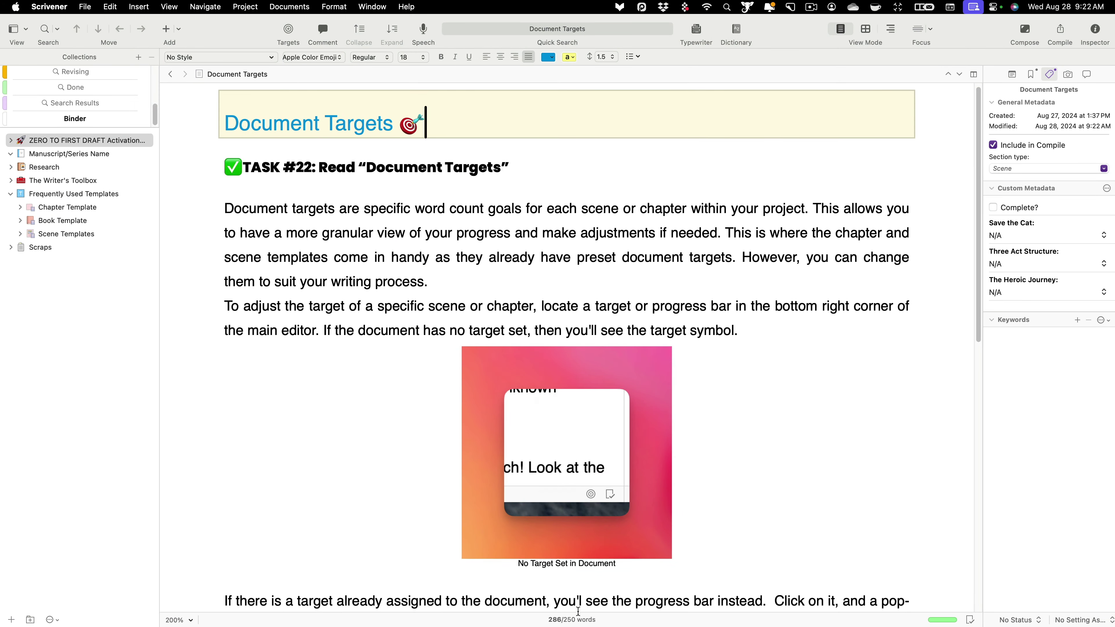
Delete the document target value so the footer shows only 286 words.
scroll(440, 344, down, 3)
scroll(434, 366, down, 15)
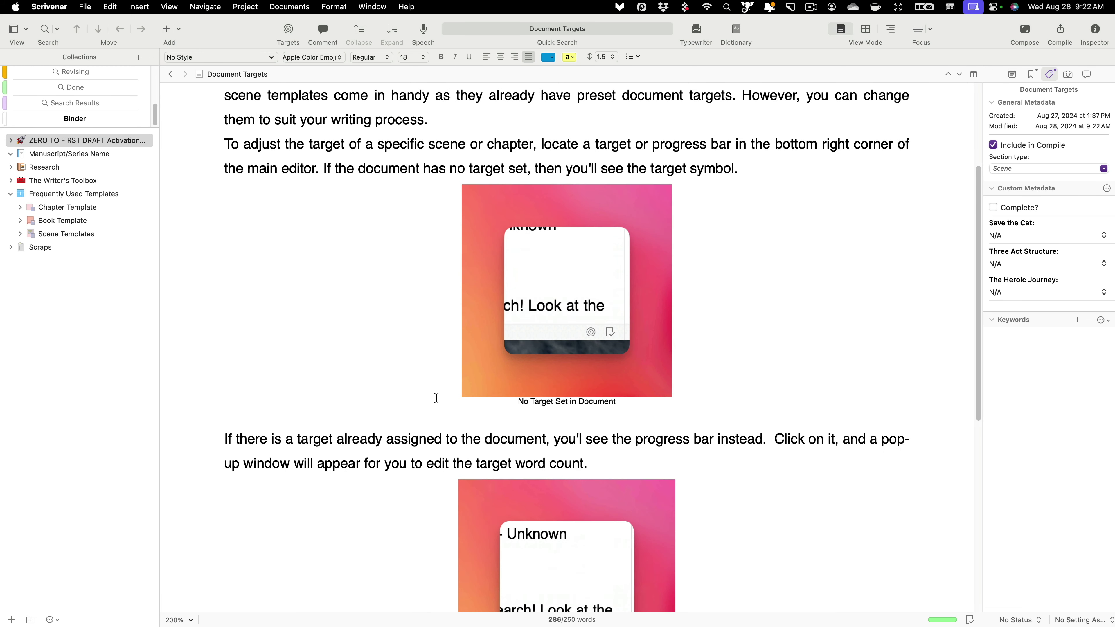
scroll(483, 472, up, 20)
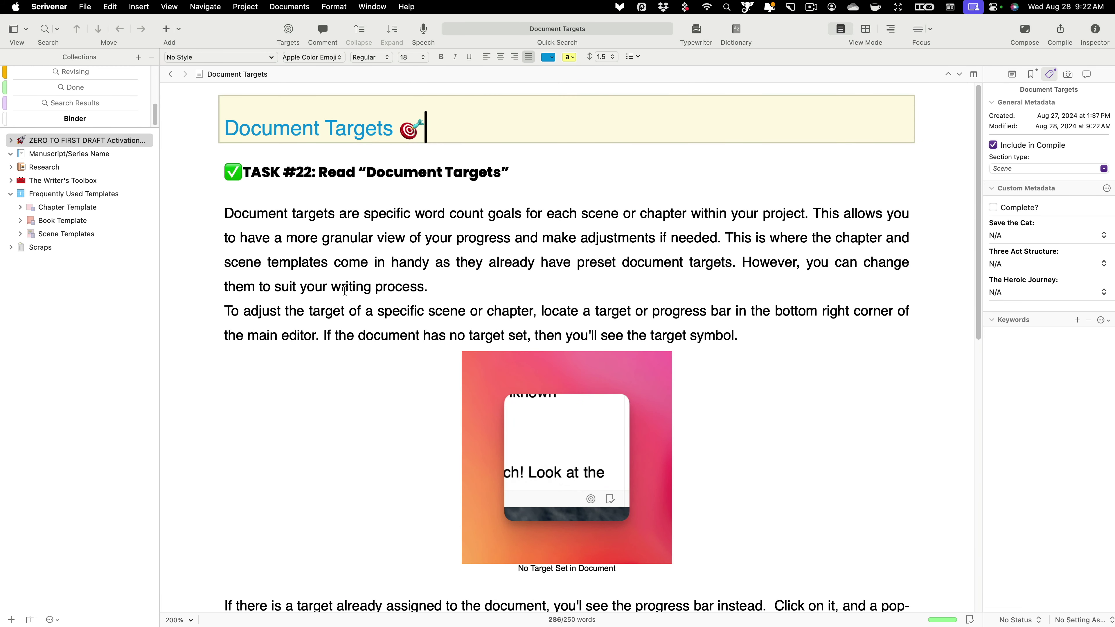
click(949, 620)
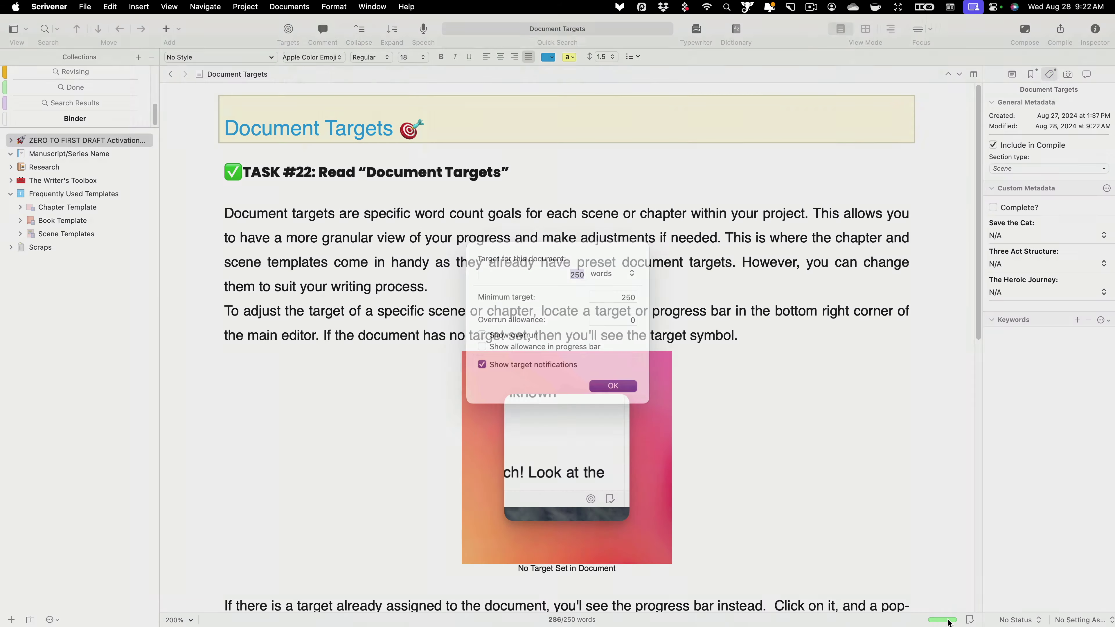
key(BackSpace)
key(Return)
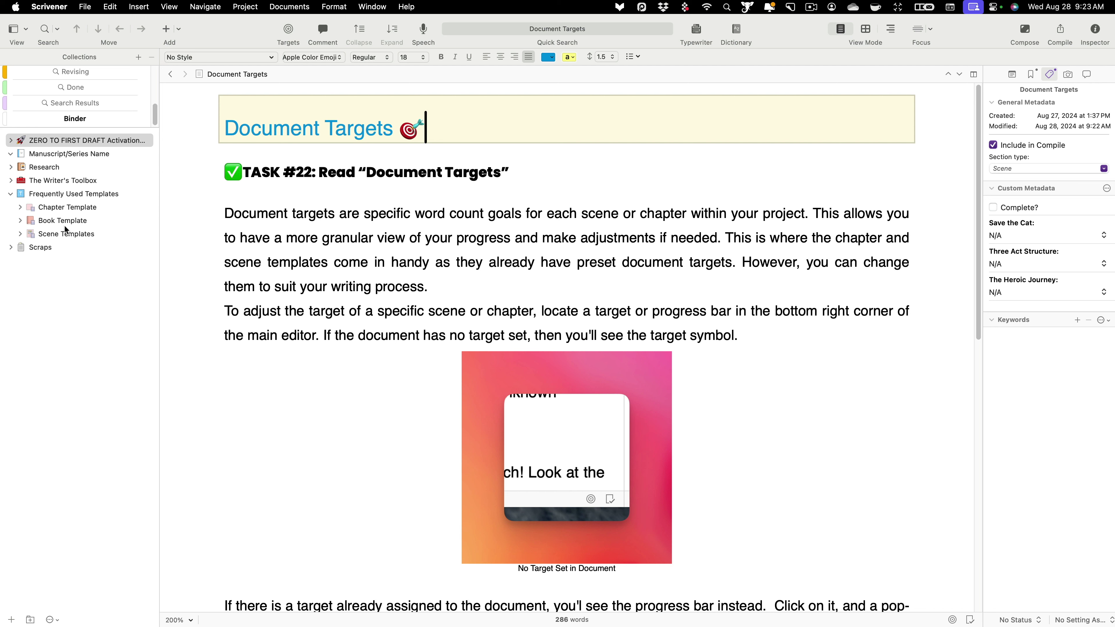
Expand The Writer's Toolbox, collapse Key Templates, and expand Chapter Template and Scene Templates.
click(11, 181)
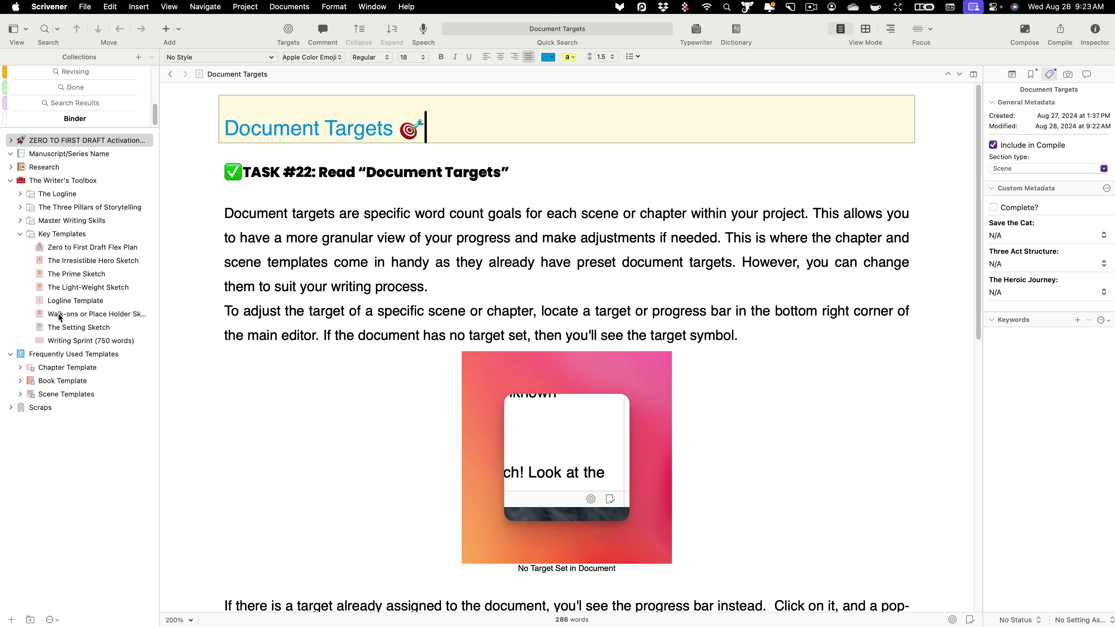
click(20, 234)
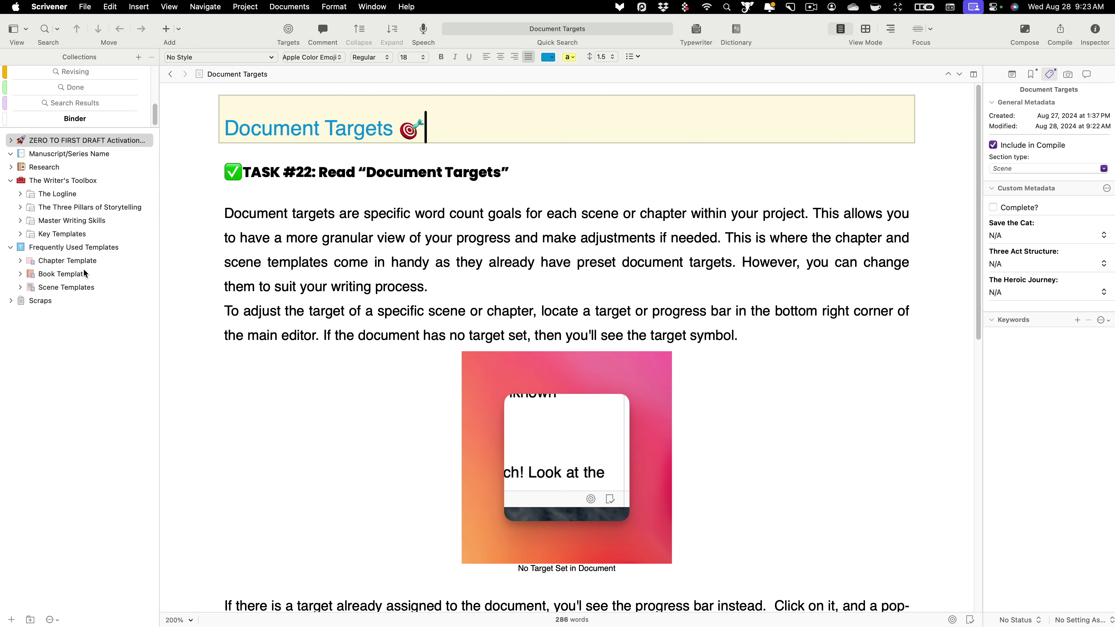
click(64, 261)
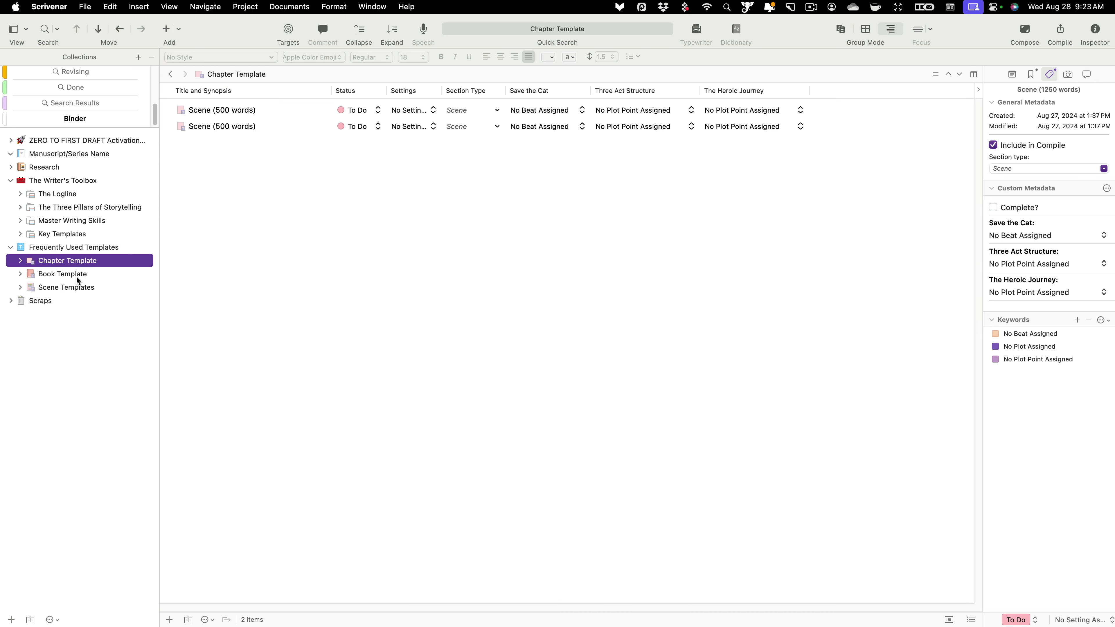
click(20, 261)
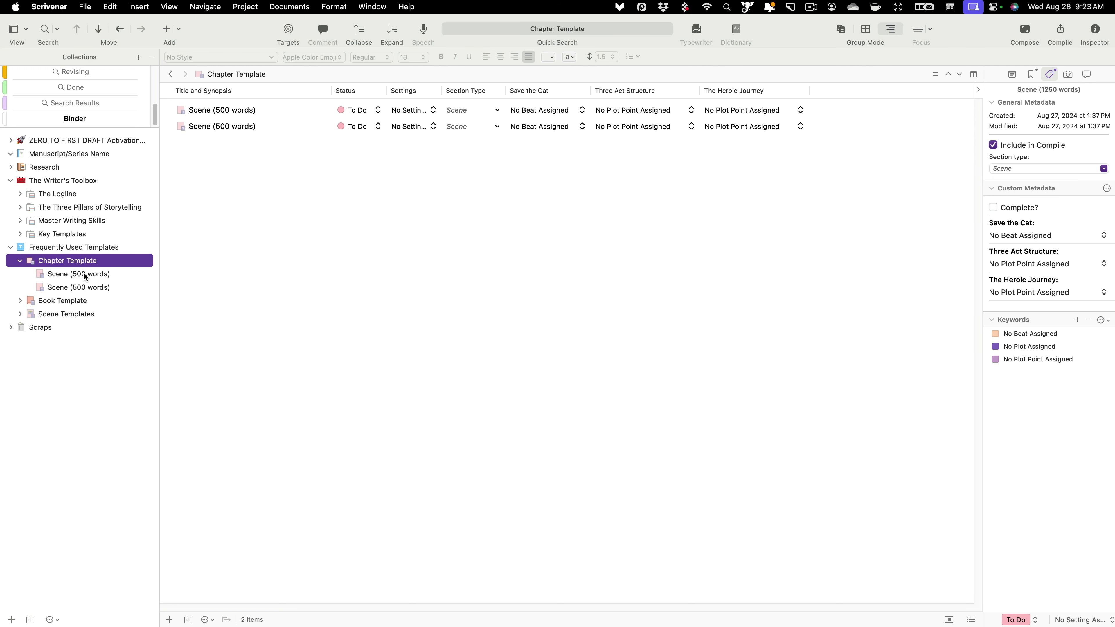
click(20, 313)
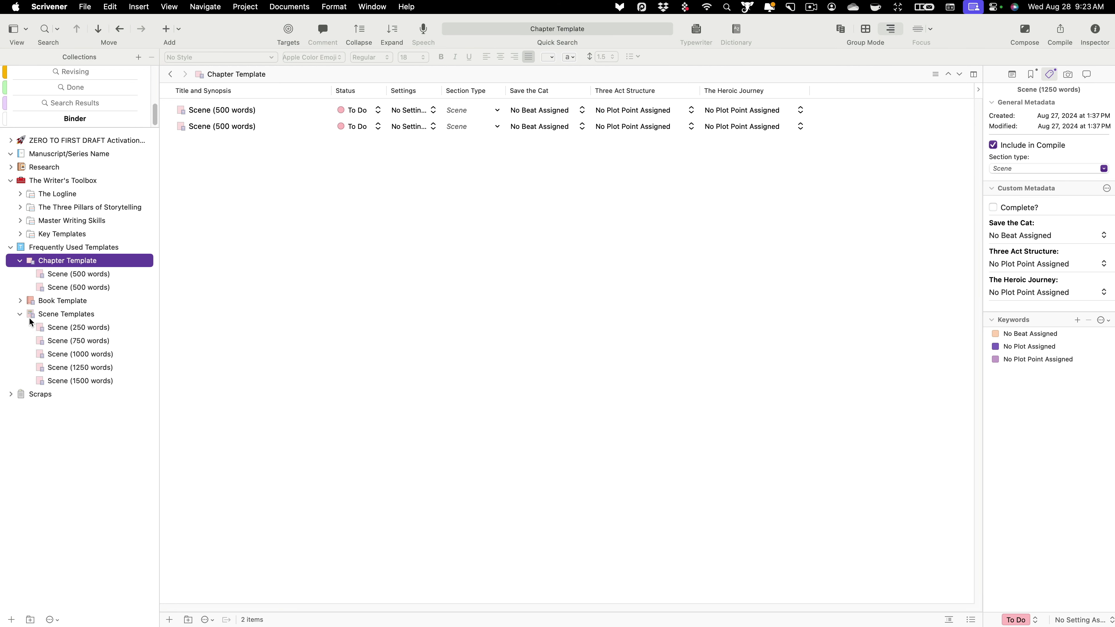
click(74, 328)
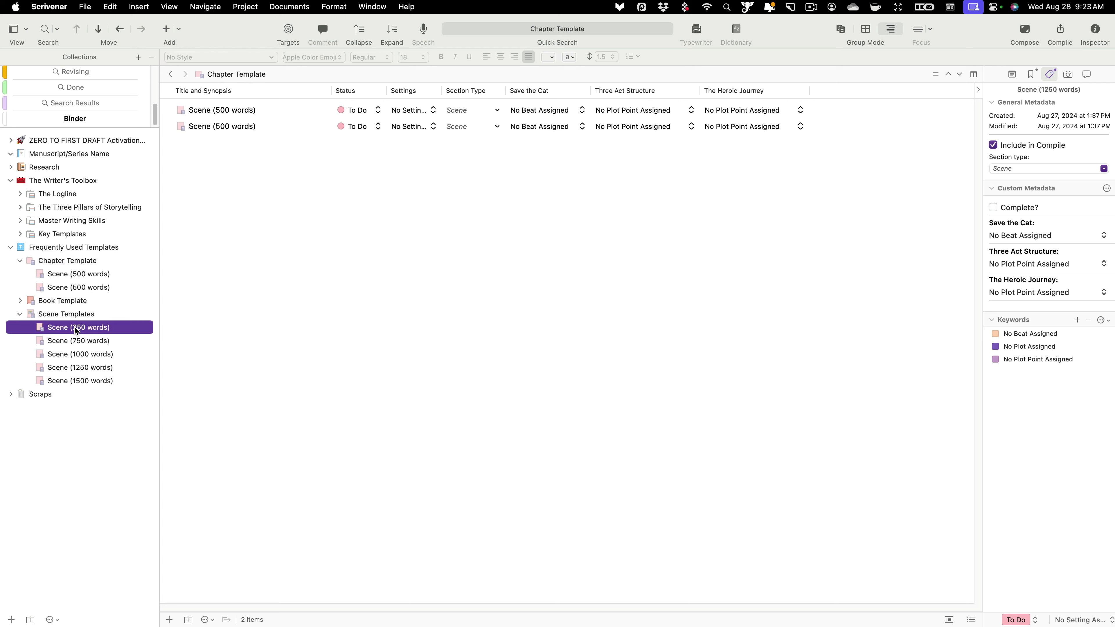
Look over the Scene (750 words), Scene (1250 words) and Book Template items.
click(105, 345)
click(107, 367)
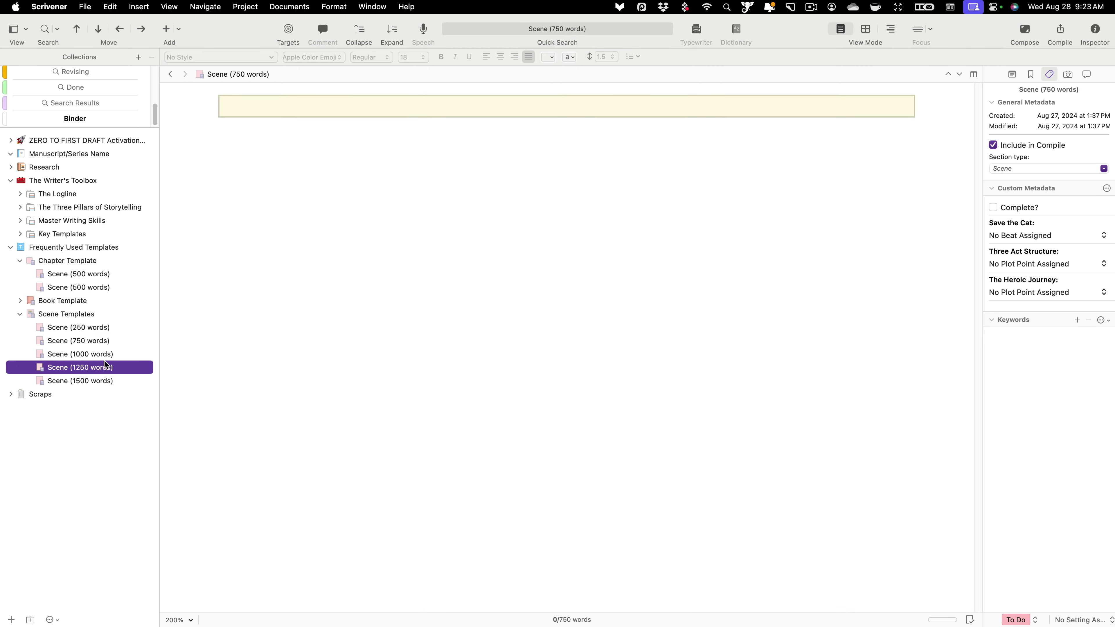
click(21, 301)
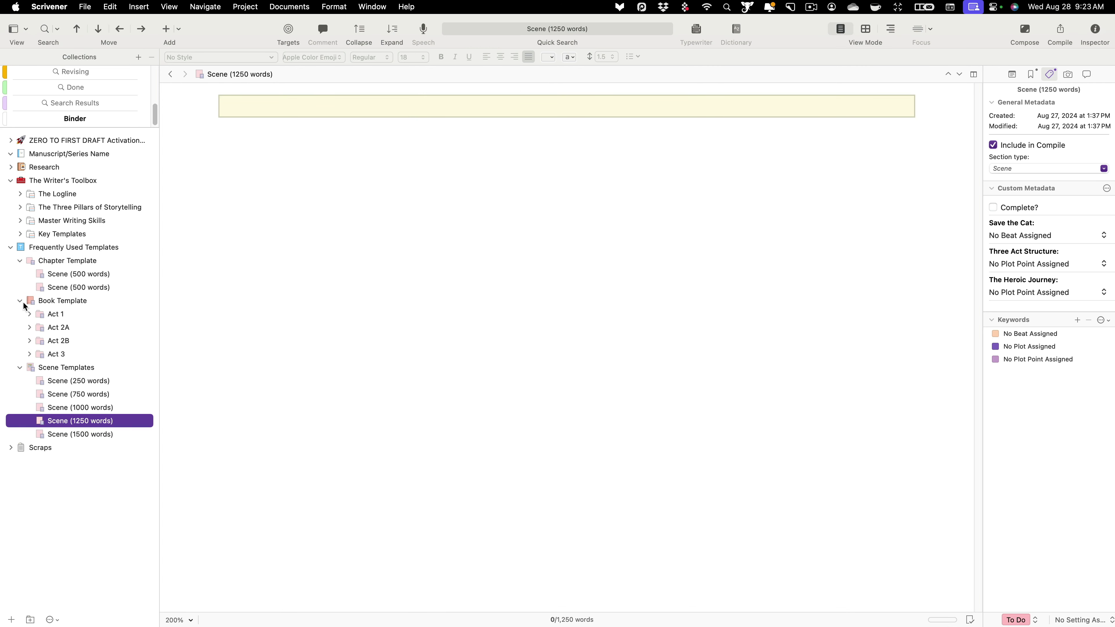
click(23, 303)
click(21, 302)
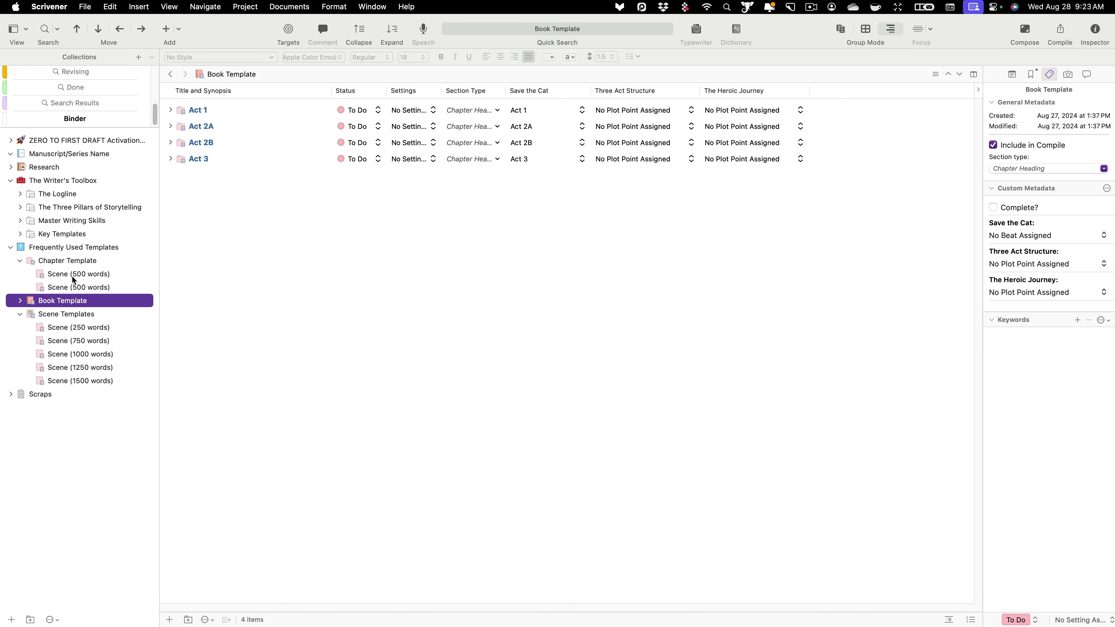
Move the 500-word scenes into Scene Templates and put Scene (1250 words) under Chapter Template.
drag(71, 275, 78, 334)
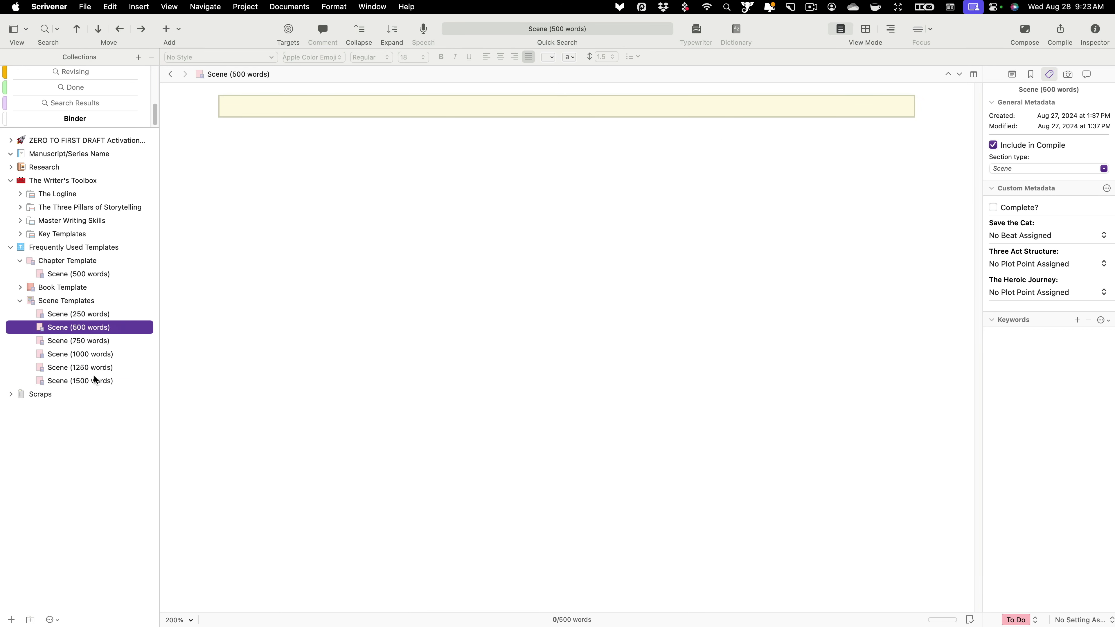
mouse_move(90, 367)
mouse_down()
mouse_move(102, 327)
mouse_move(89, 272)
mouse_move(97, 346)
mouse_up()
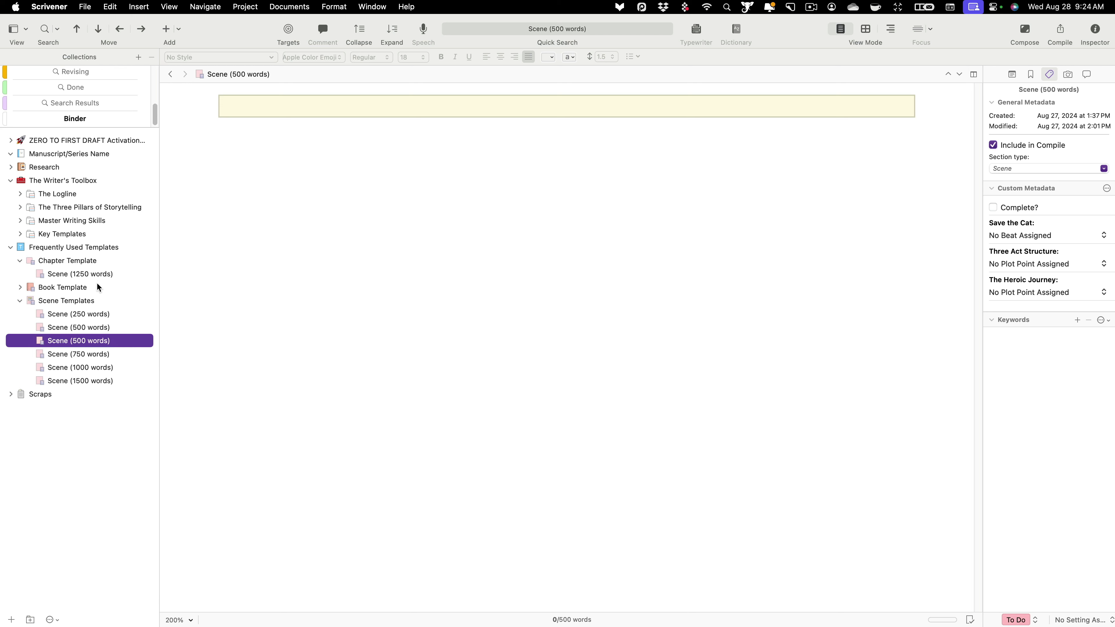
click(83, 274)
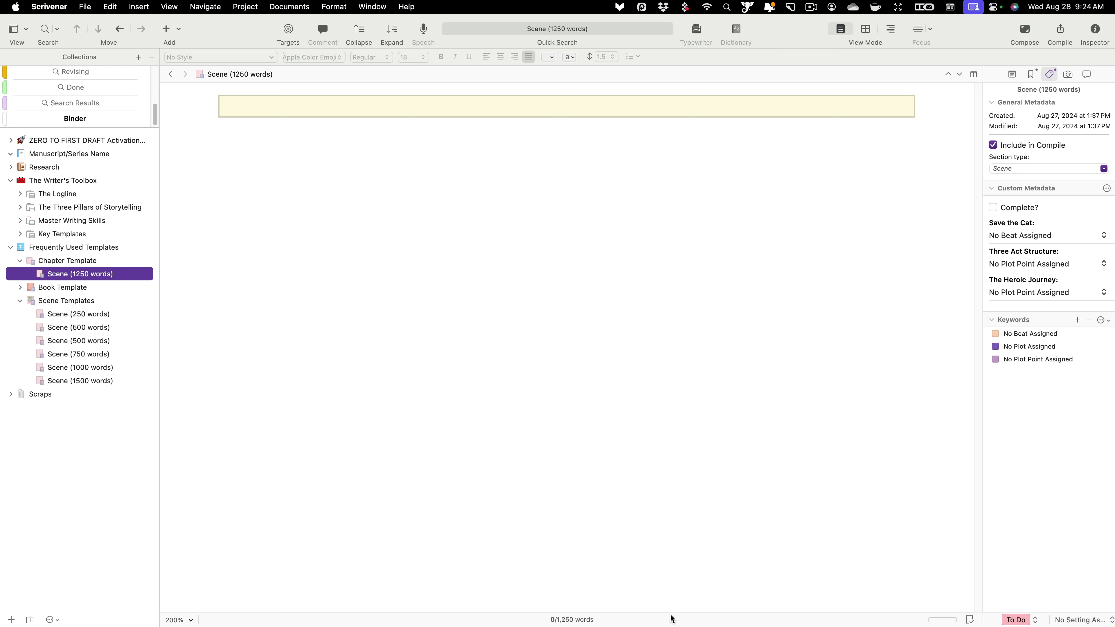
click(933, 621)
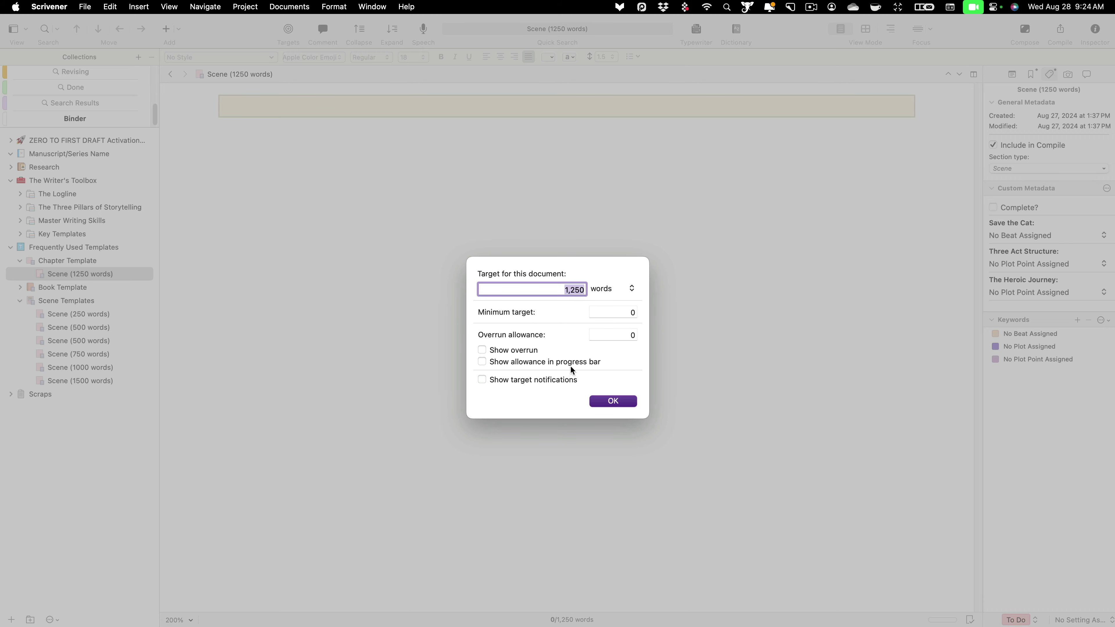
Toggle Show target notifications for the 1250-word scene and confirm its target.
click(532, 380)
click(611, 401)
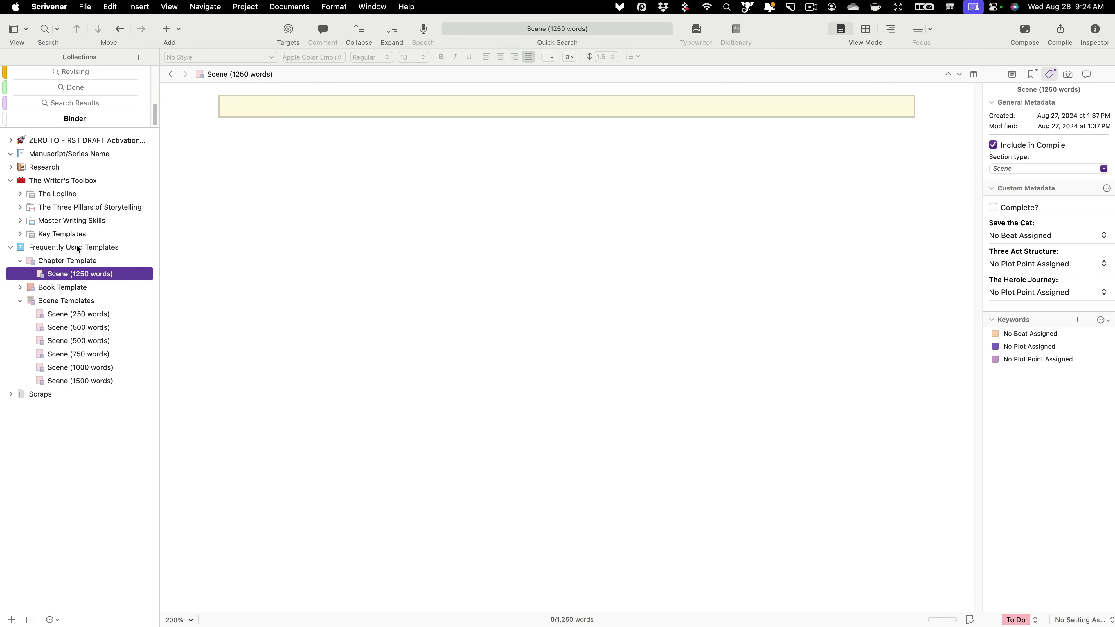
click(75, 154)
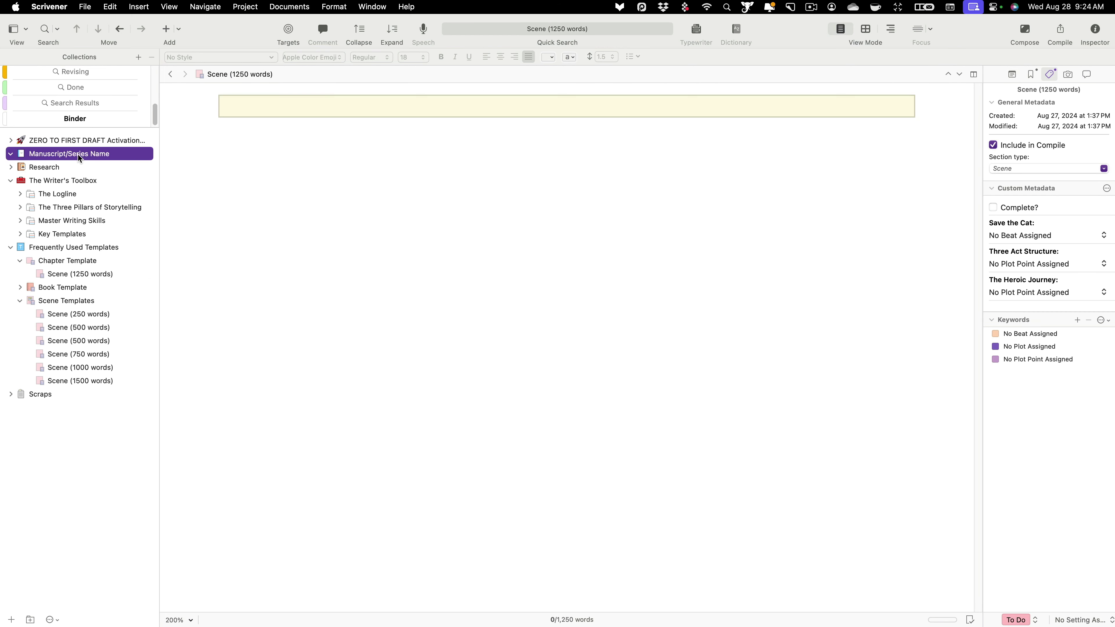
Add a new Chapter Template to the manuscript from the Add menu.
click(178, 29)
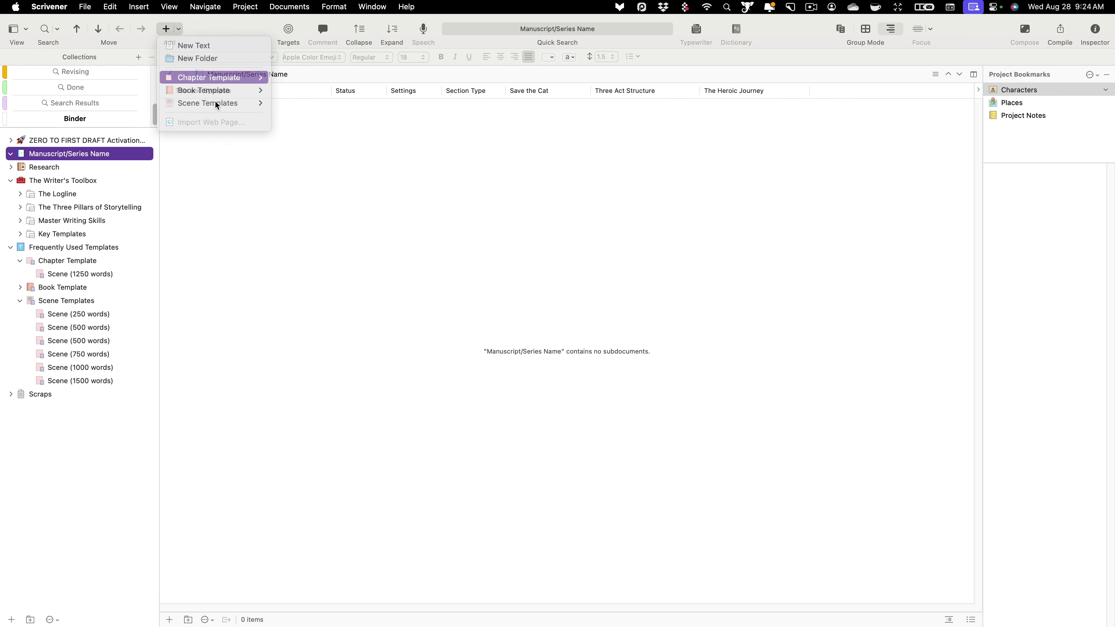
click(209, 77)
click(95, 155)
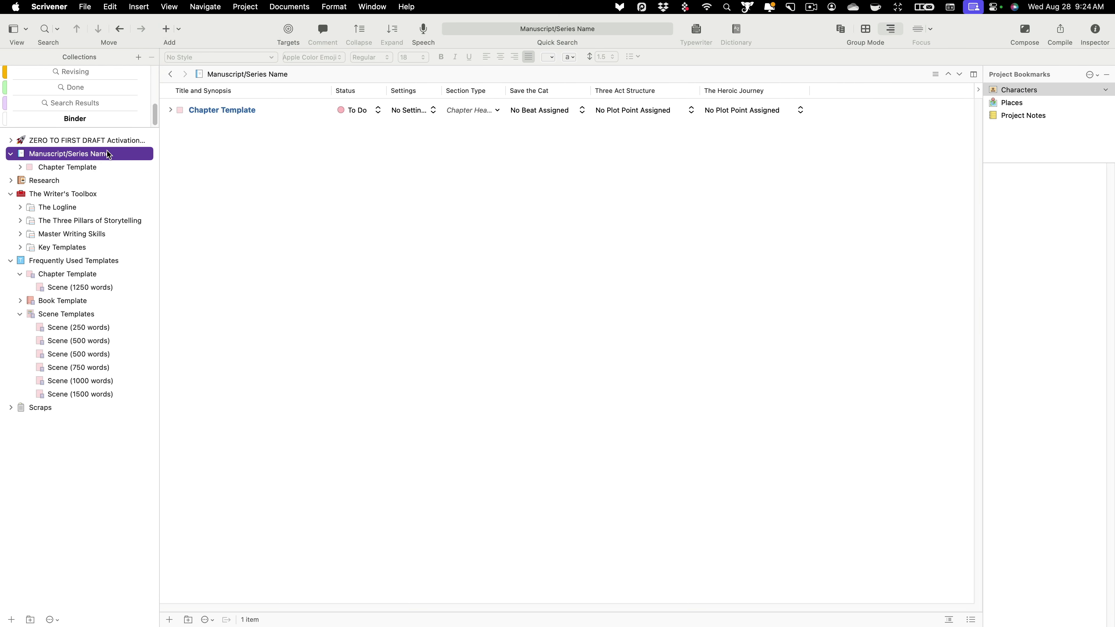
click(102, 163)
click(179, 29)
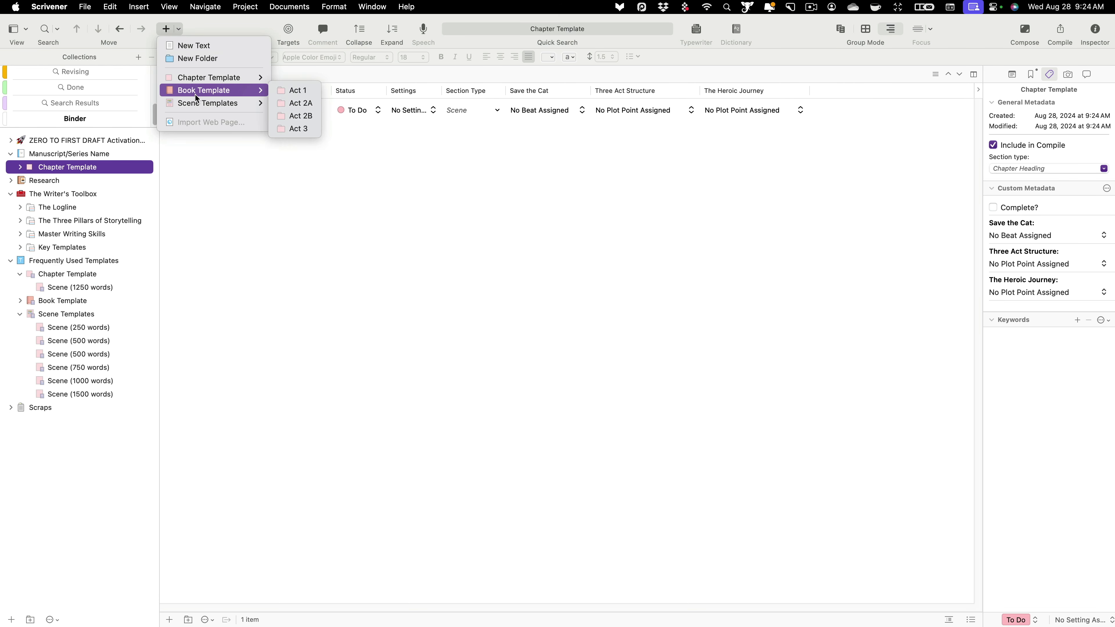
mouse_move(210, 103)
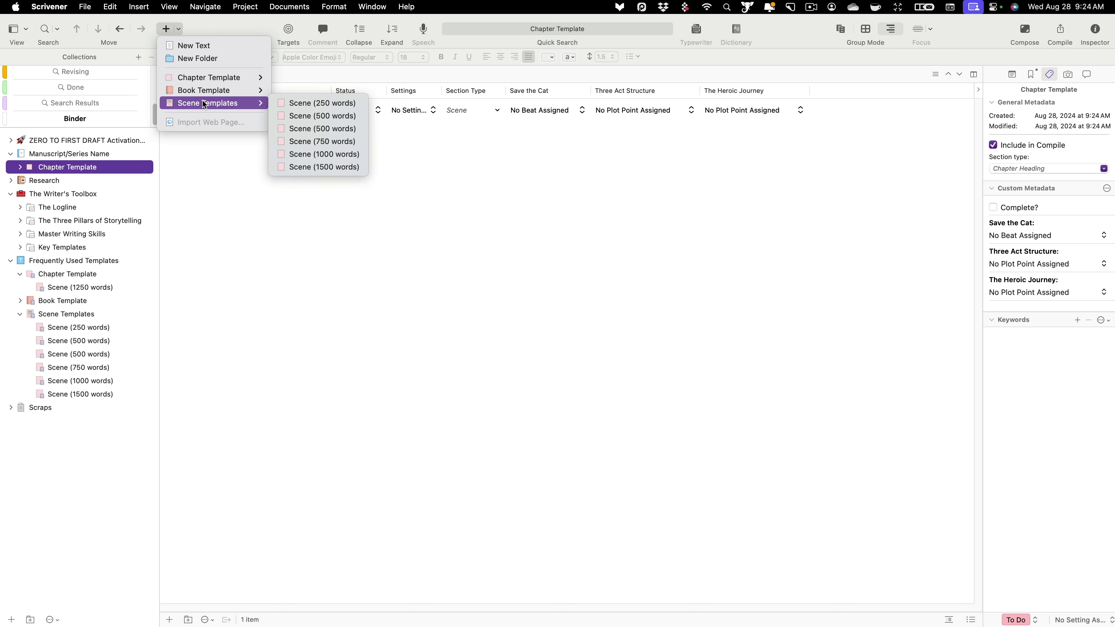
click(168, 223)
Add a Scene (750 words) from Scene Templates after the 1250-word scene.
click(20, 167)
click(92, 179)
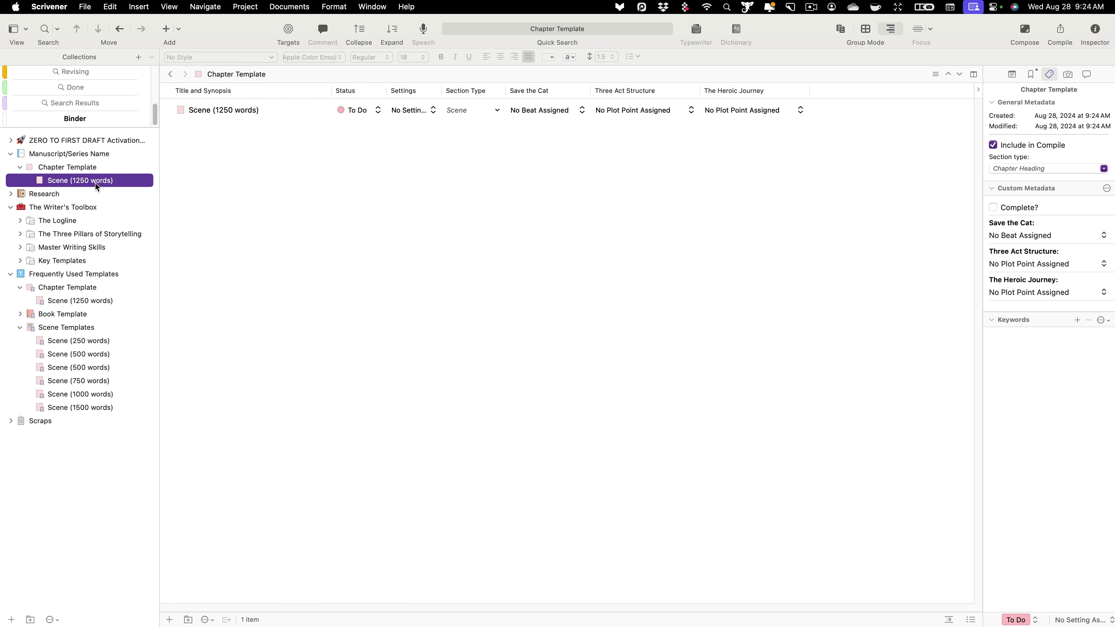
click(177, 29)
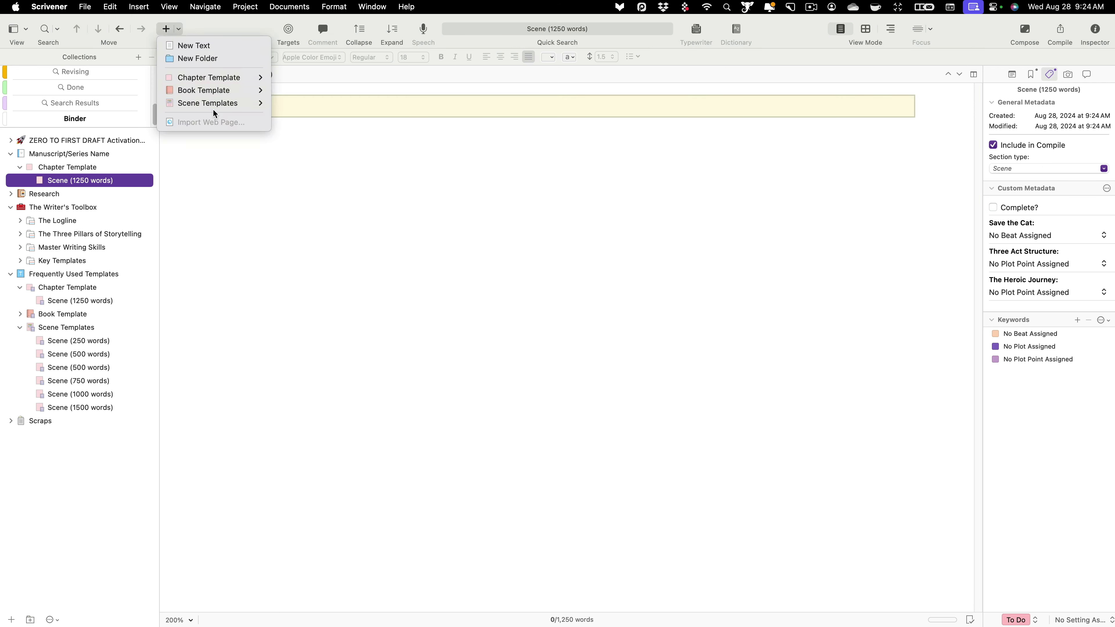
mouse_move(215, 104)
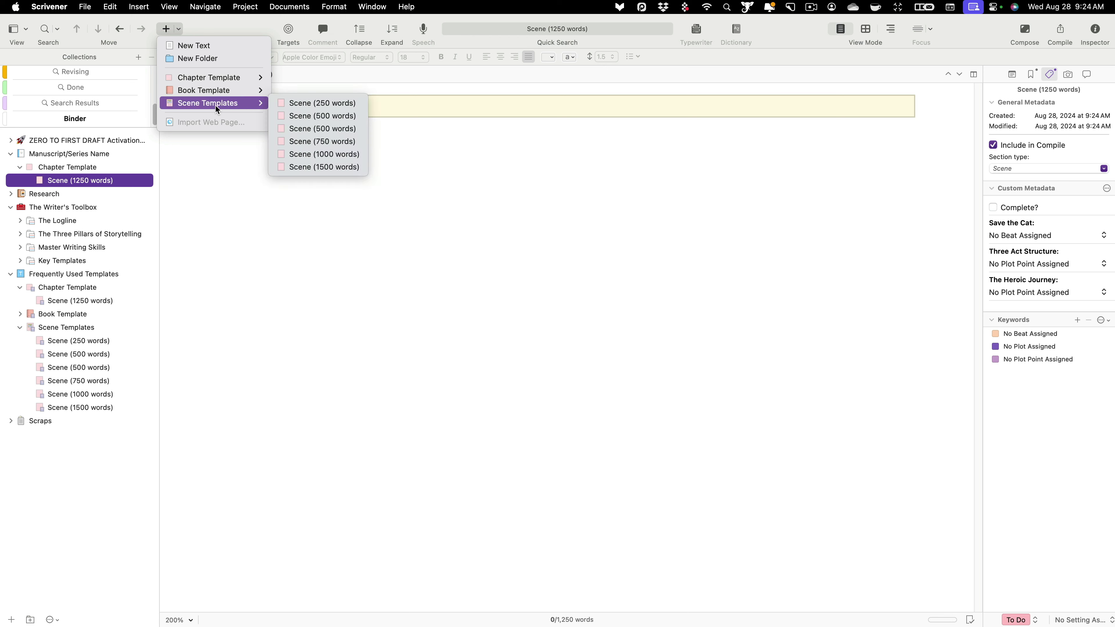
click(324, 141)
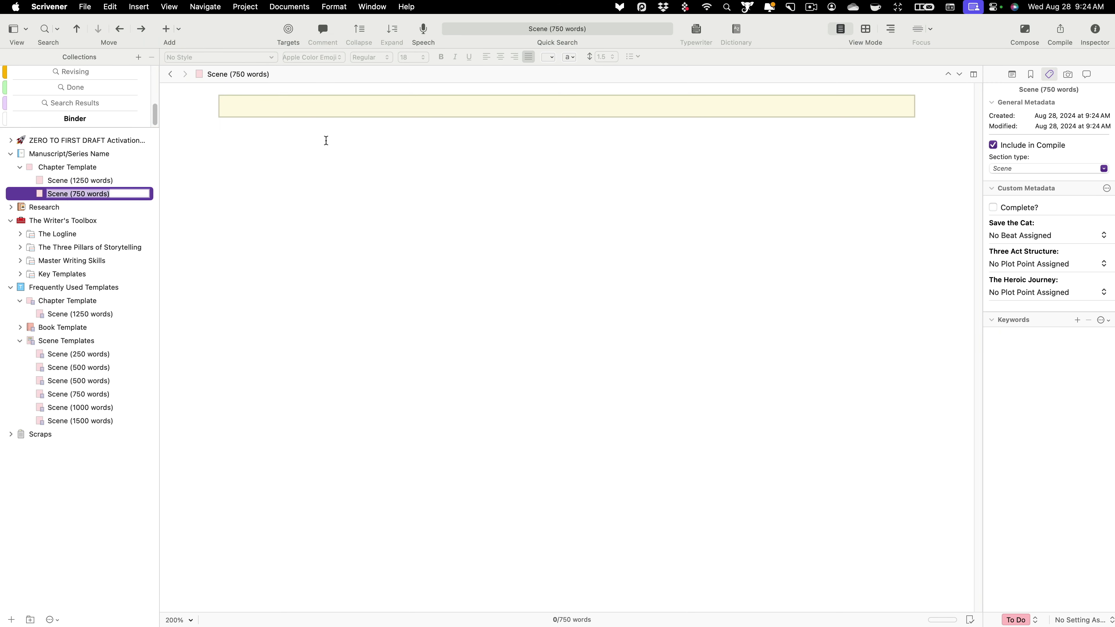
click(399, 285)
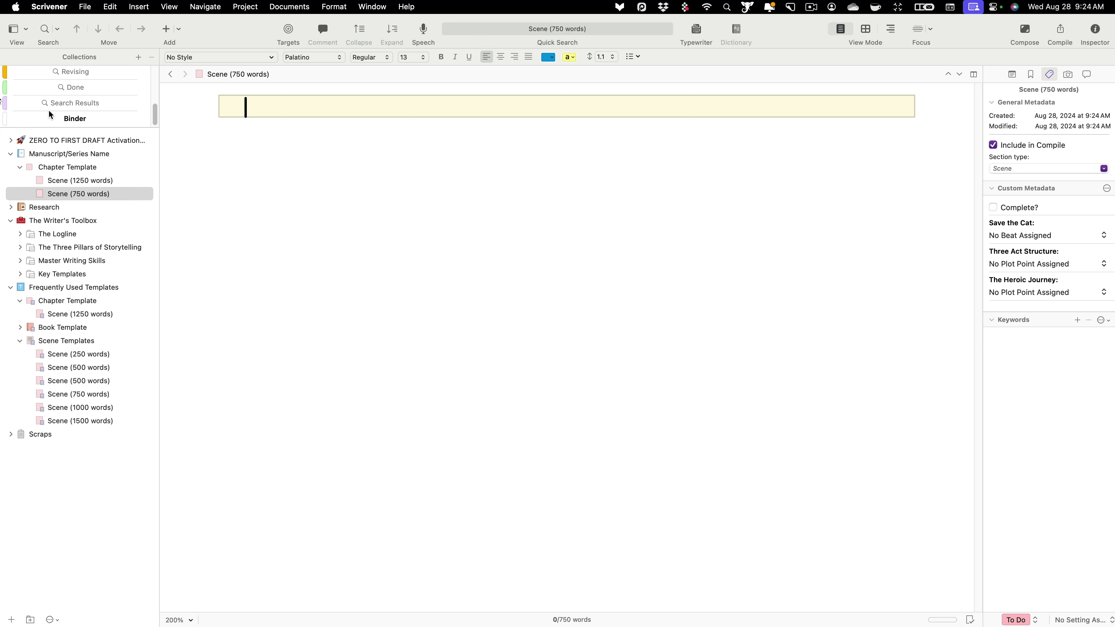
Add a new blank Untitled Document below the 750-word scene and select it.
click(180, 29)
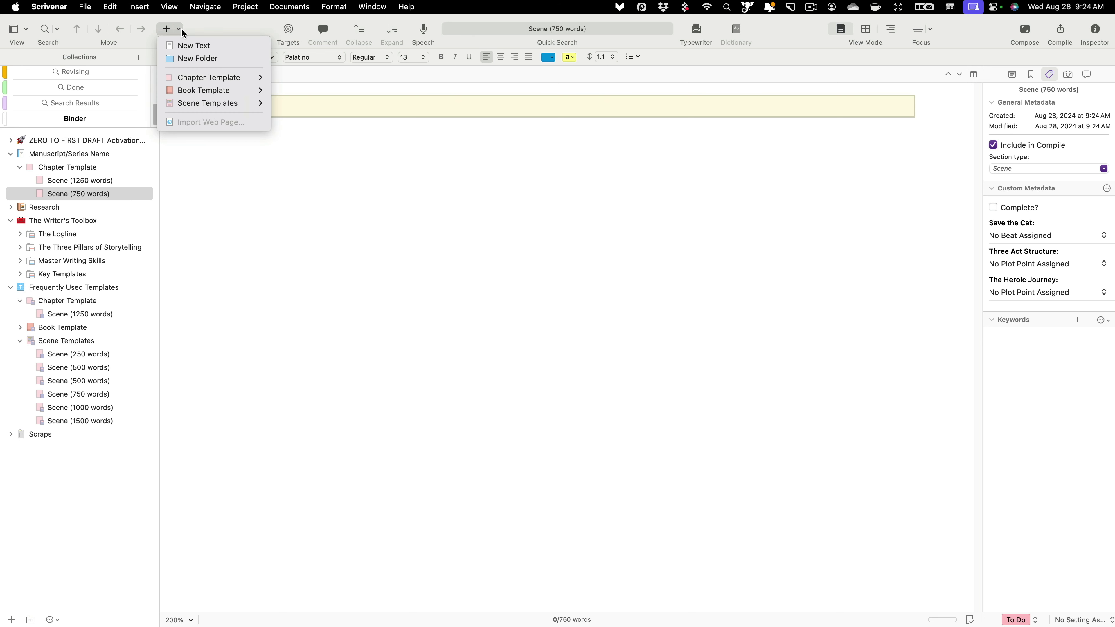
click(198, 46)
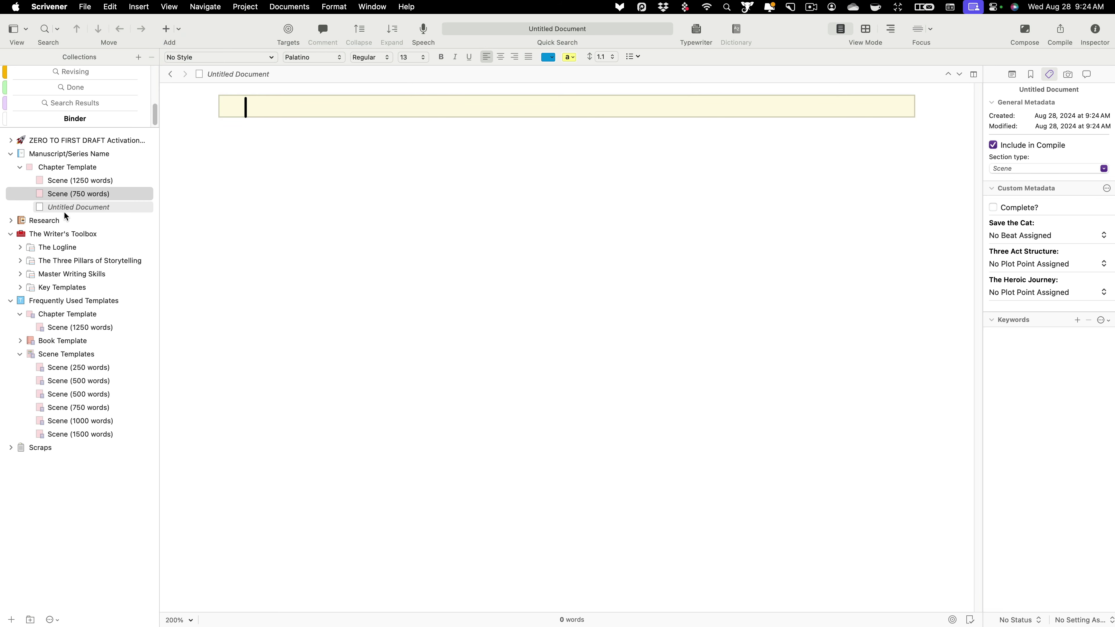
click(76, 208)
click(76, 210)
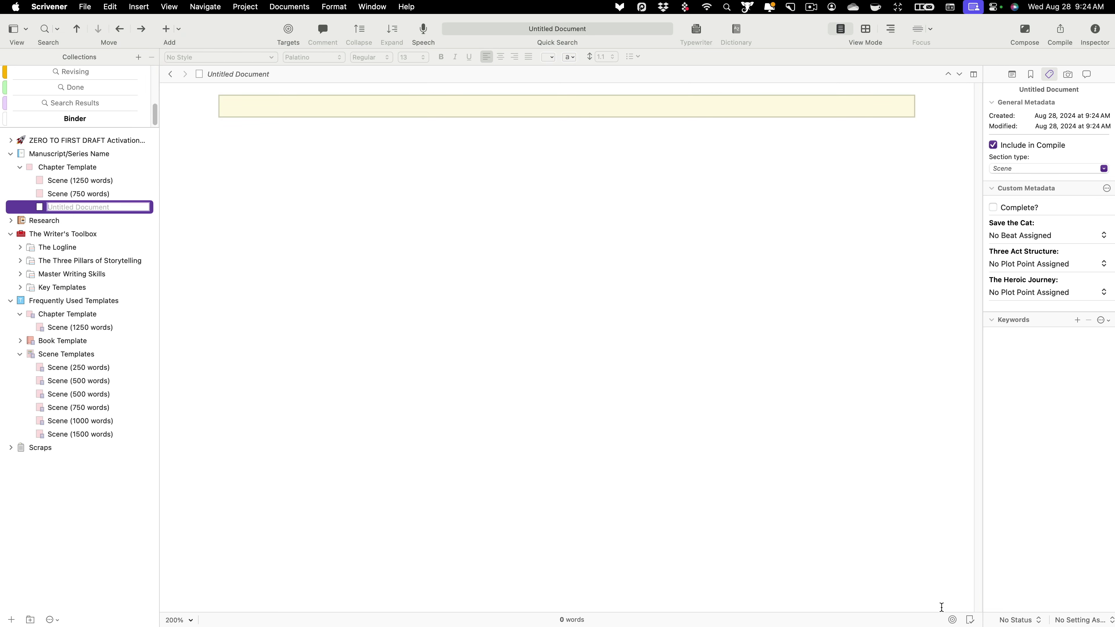
Give the new document a 250-word target and set its status to To Do.
click(952, 620)
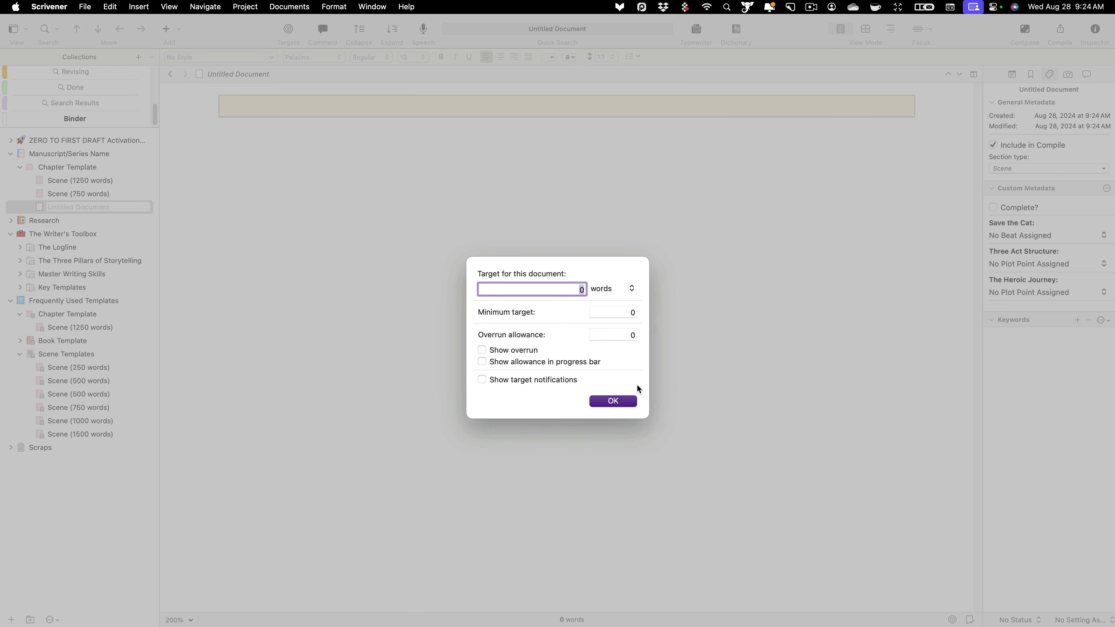
text(250)
key(Return)
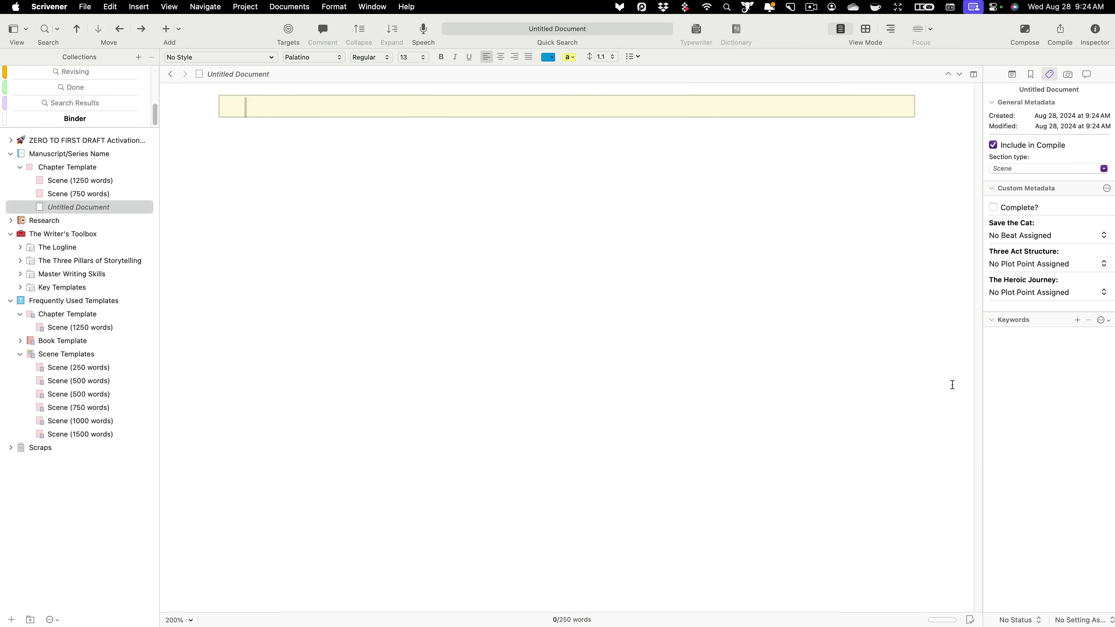
click(1019, 619)
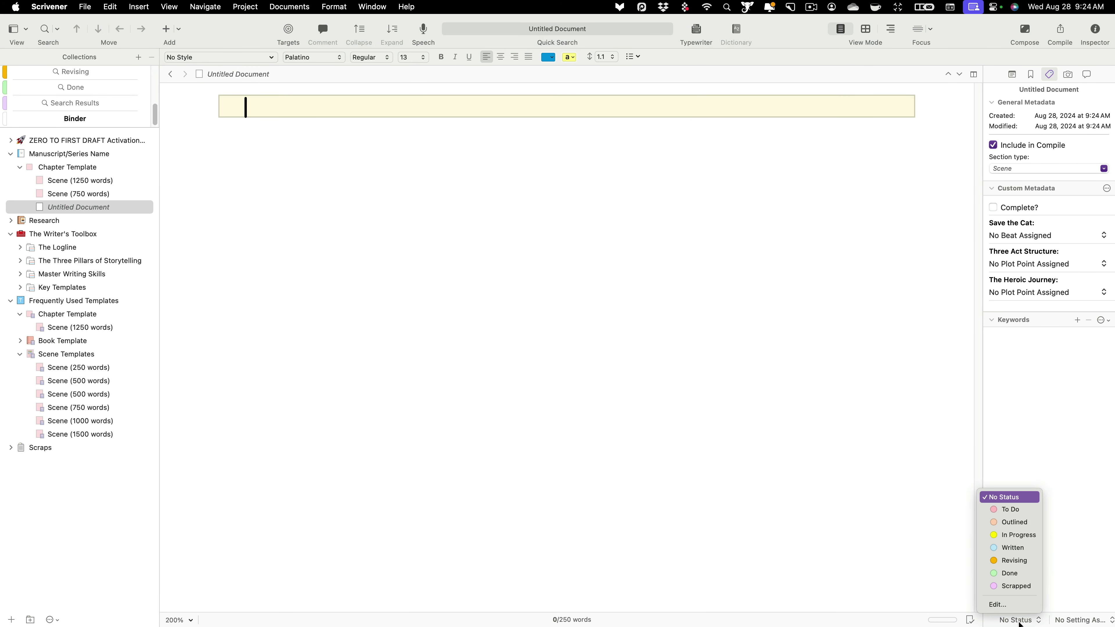
click(1019, 510)
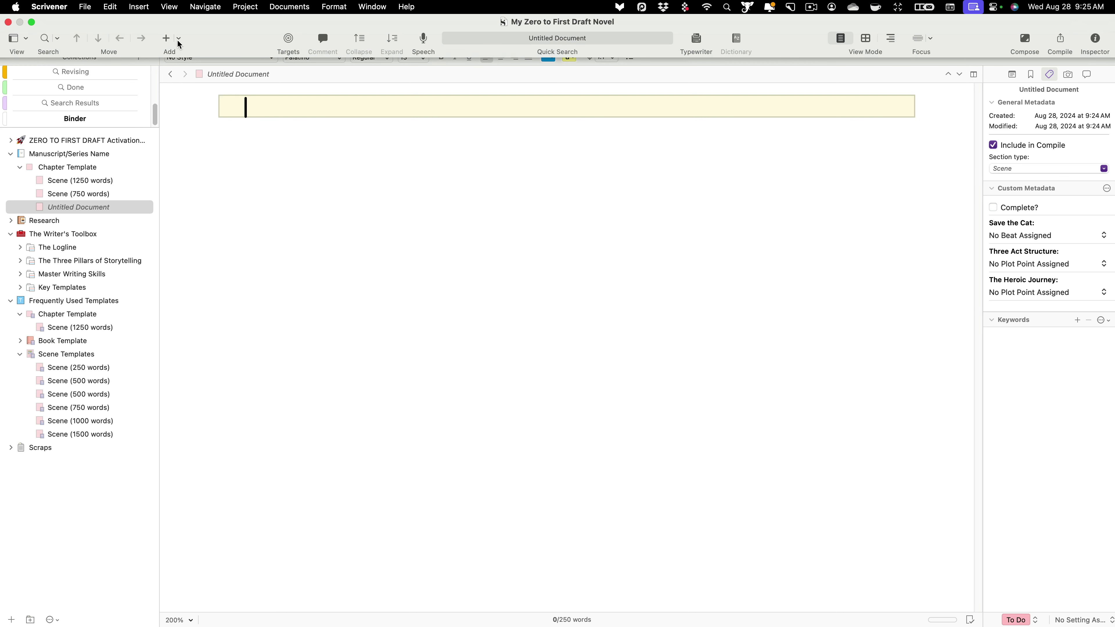
Return to the Document Targets guide page through the history list and read its progress bar explanation.
click(179, 38)
click(611, 197)
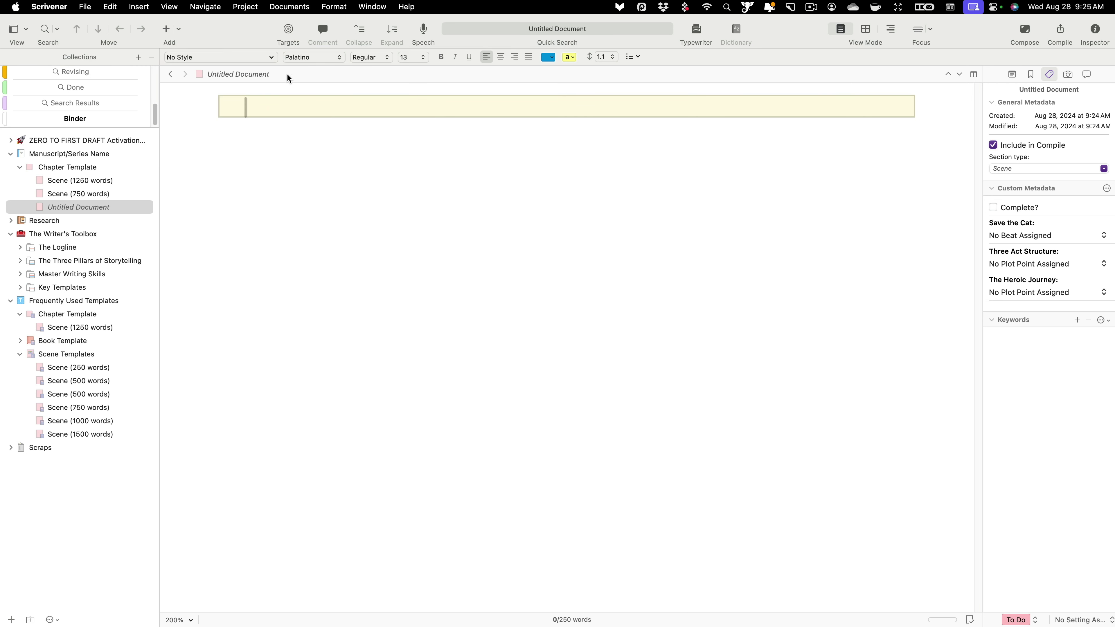
click(175, 76)
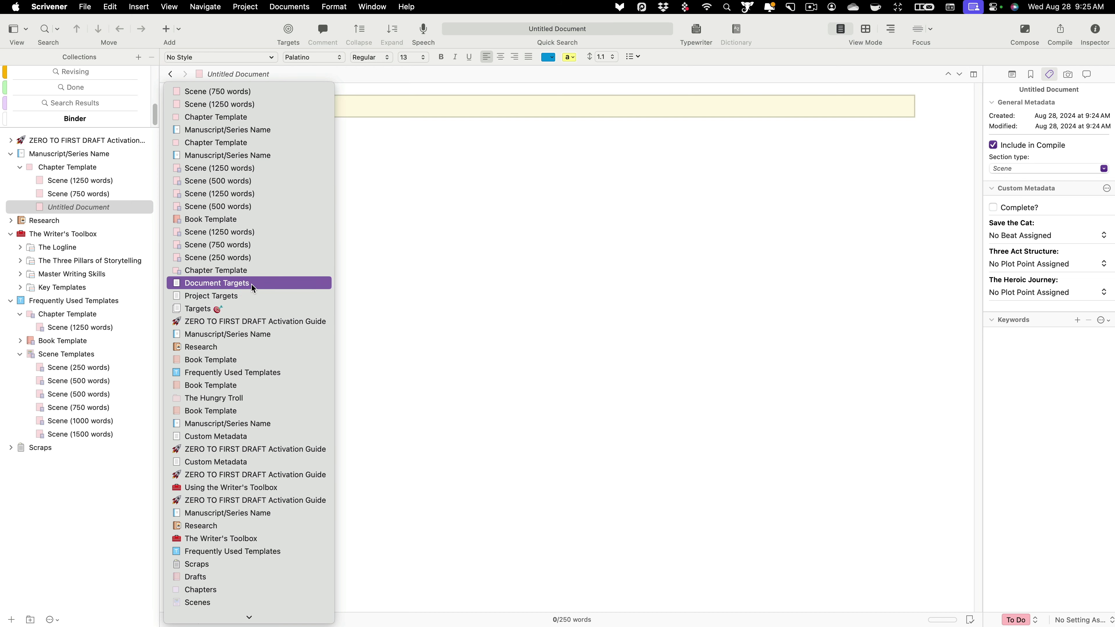
click(241, 283)
scroll(377, 312, down, 5)
scroll(377, 311, down, 10)
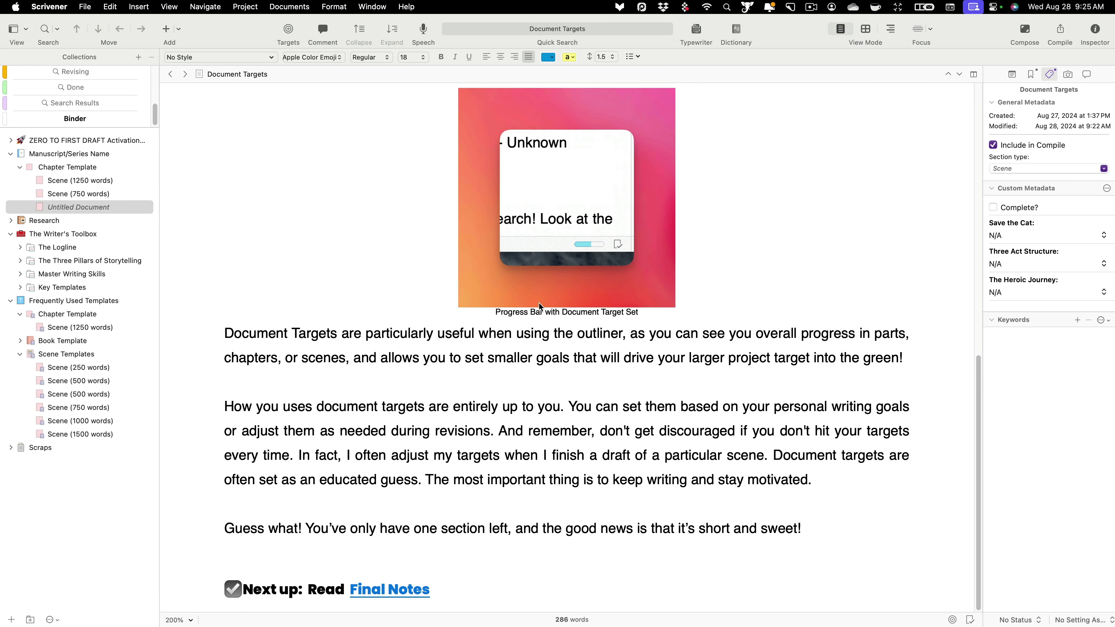
scroll(431, 323, up, 15)
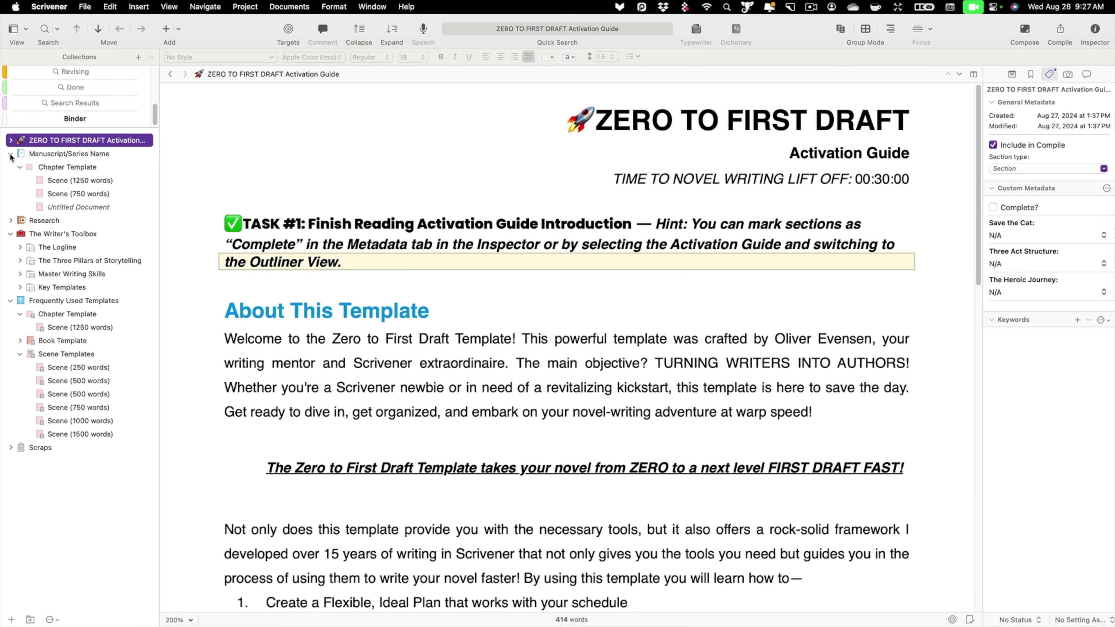
Collapse the Manuscript/Series Name folder in the Binder.
click(10, 154)
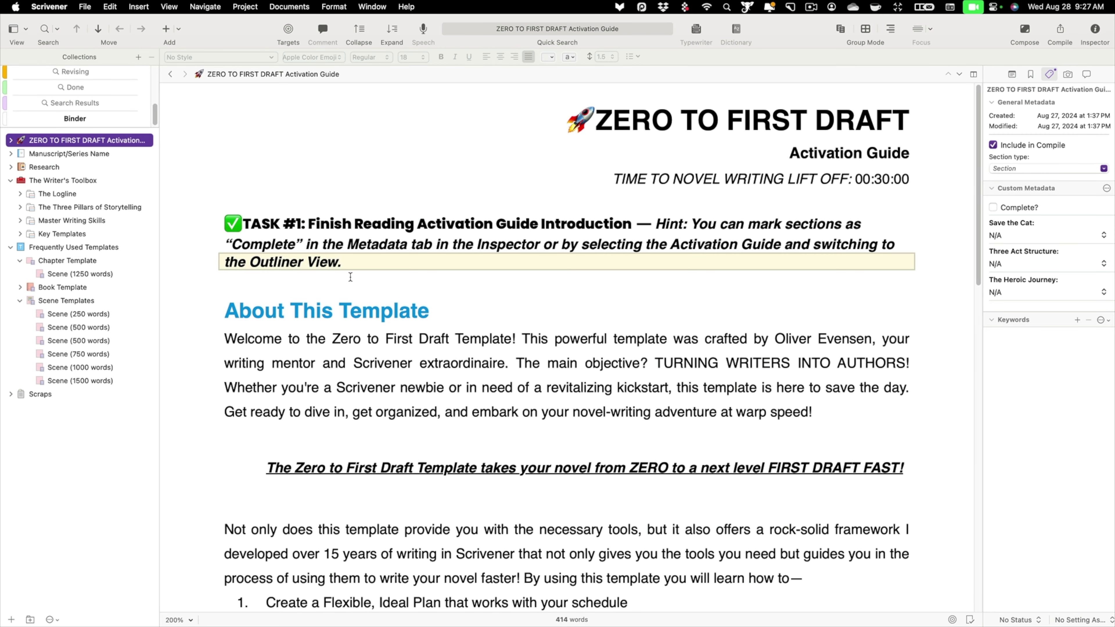
Collapse The Writer's Toolbox and Frequently Used Templates folders, then look through the Table of Contents.
click(10, 180)
click(11, 194)
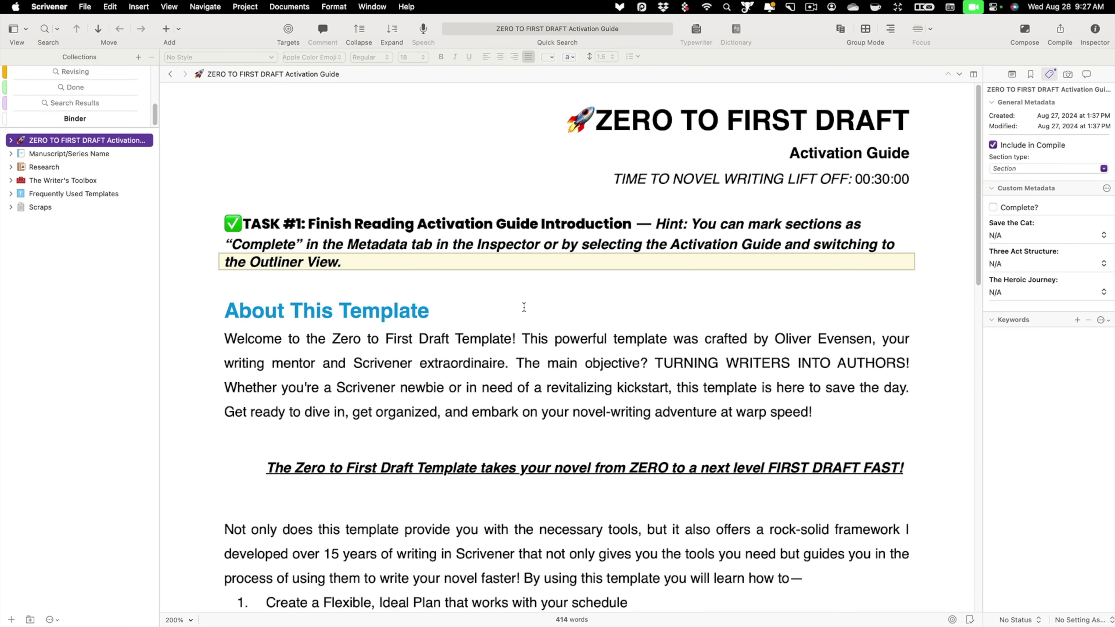
scroll(524, 307, down, 15)
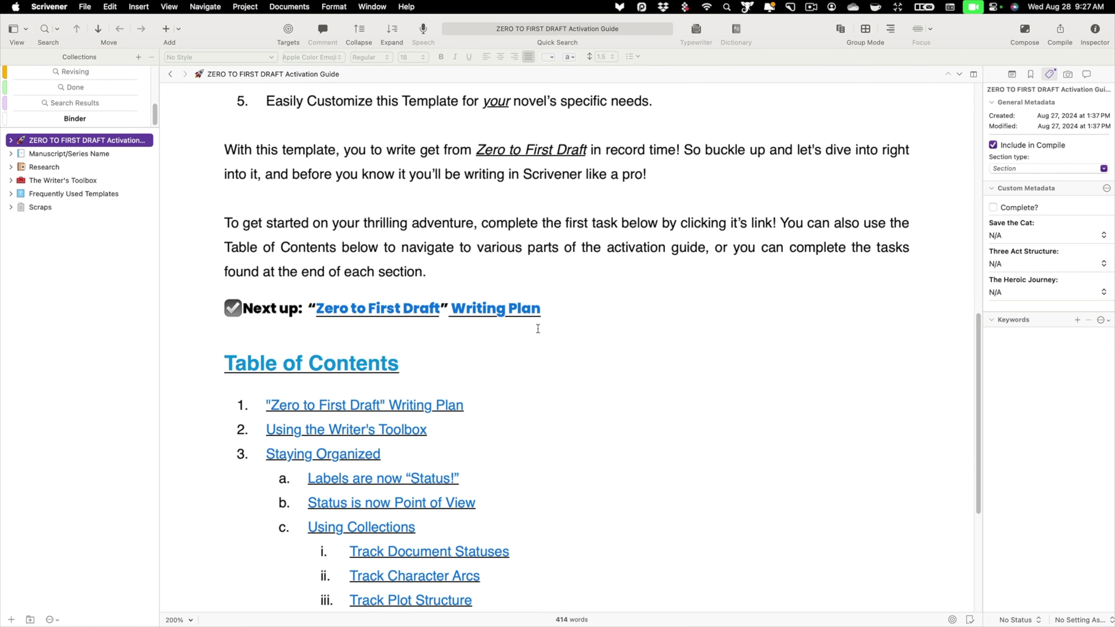
scroll(537, 328, down, 10)
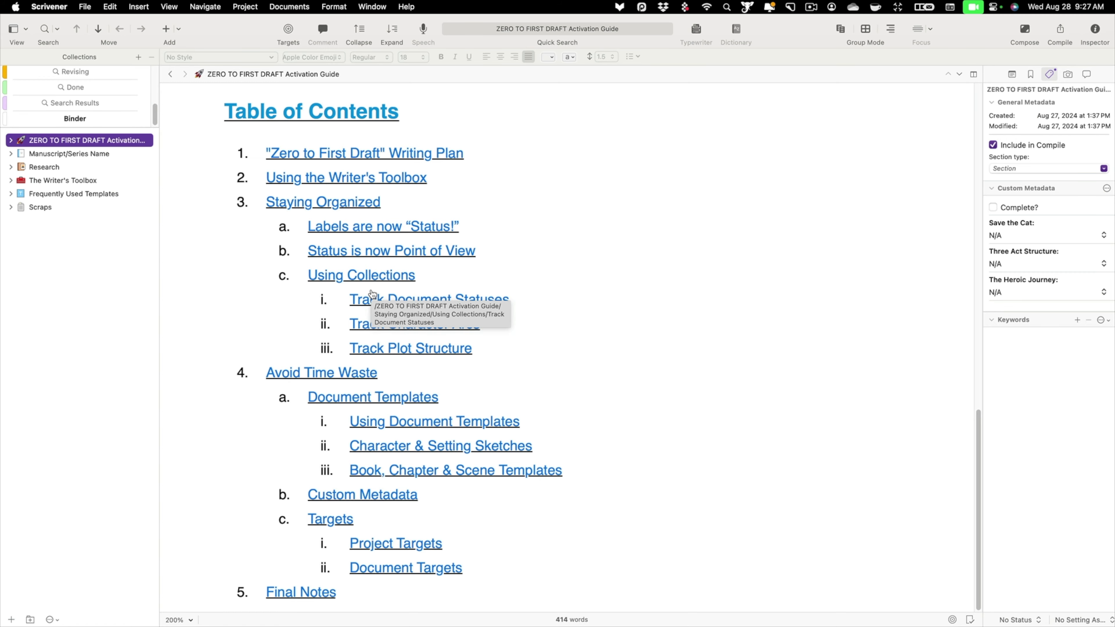
scroll(372, 293, up, 15)
scroll(79, 97, up, 3)
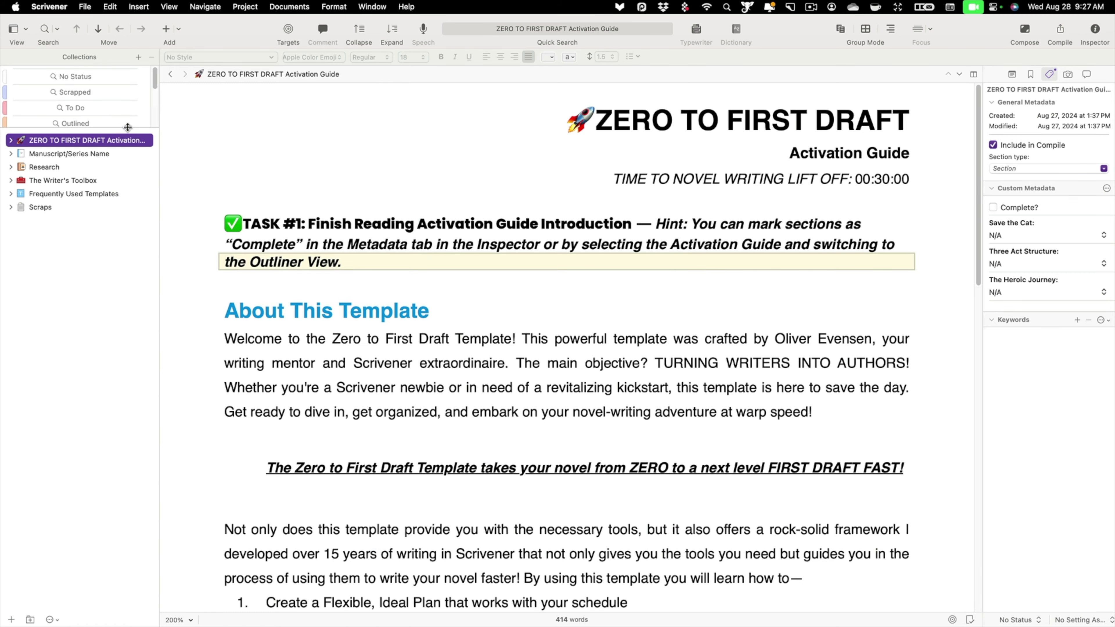
Enlarge the collections list to show every status, toggle The Writer's Toolbox, and review the Table of Contents.
drag(117, 128, 116, 291)
scroll(398, 461, down, 15)
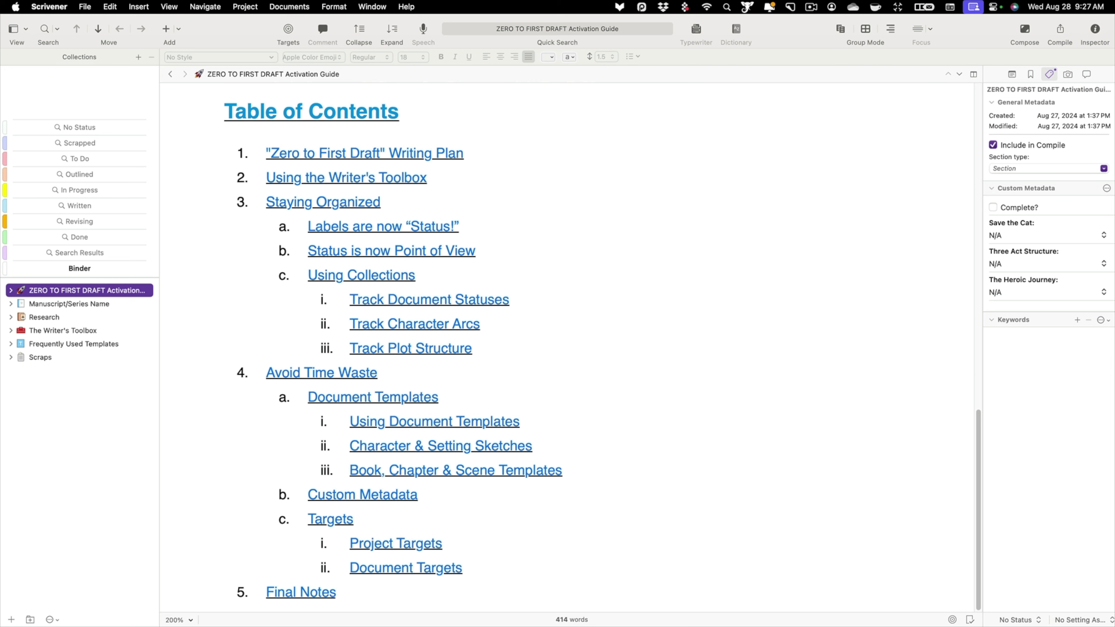
click(8, 332)
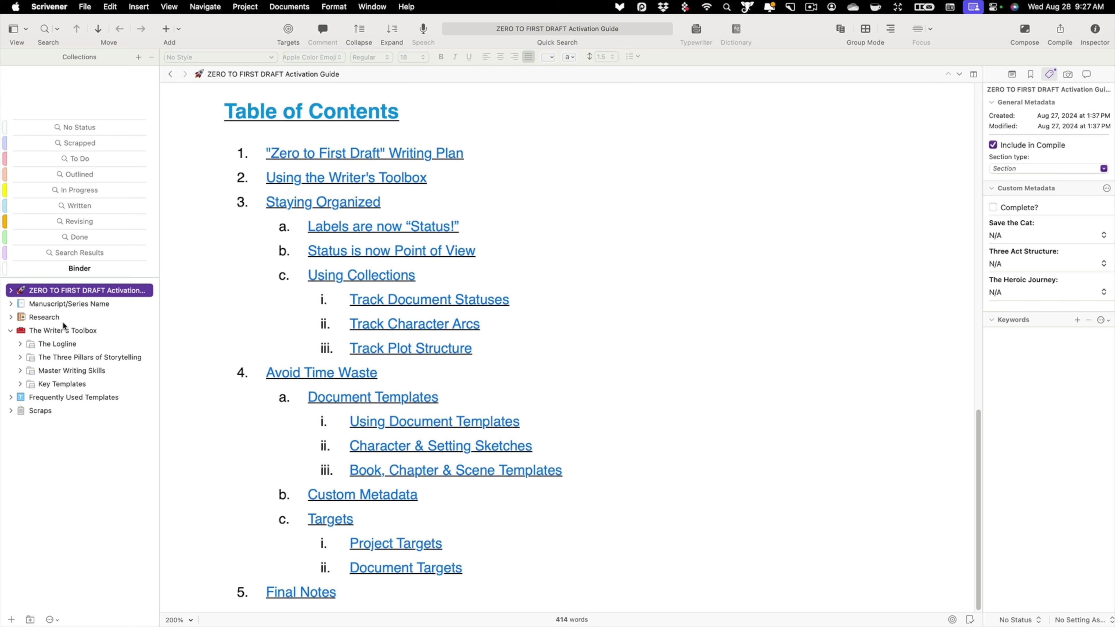
click(10, 331)
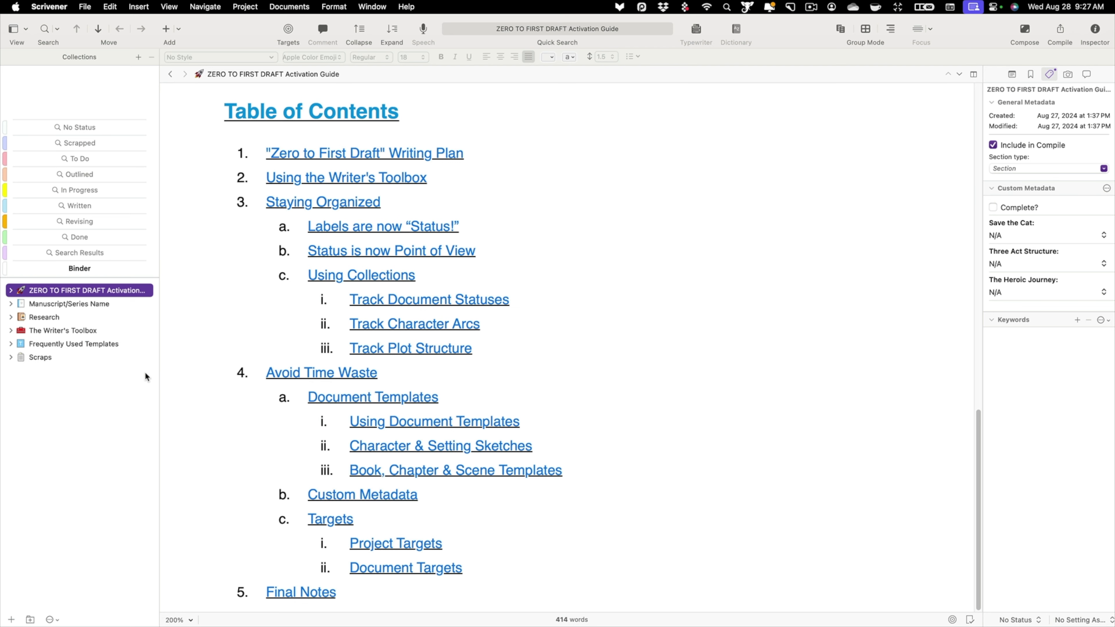
scroll(642, 404, up, 10)
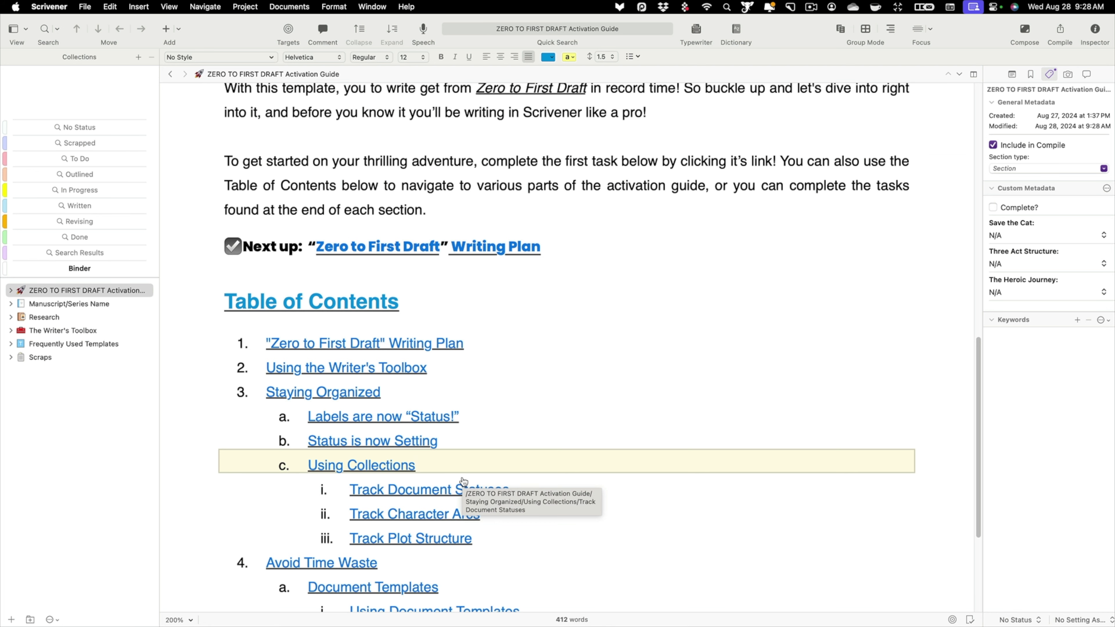
scroll(463, 482, up, 15)
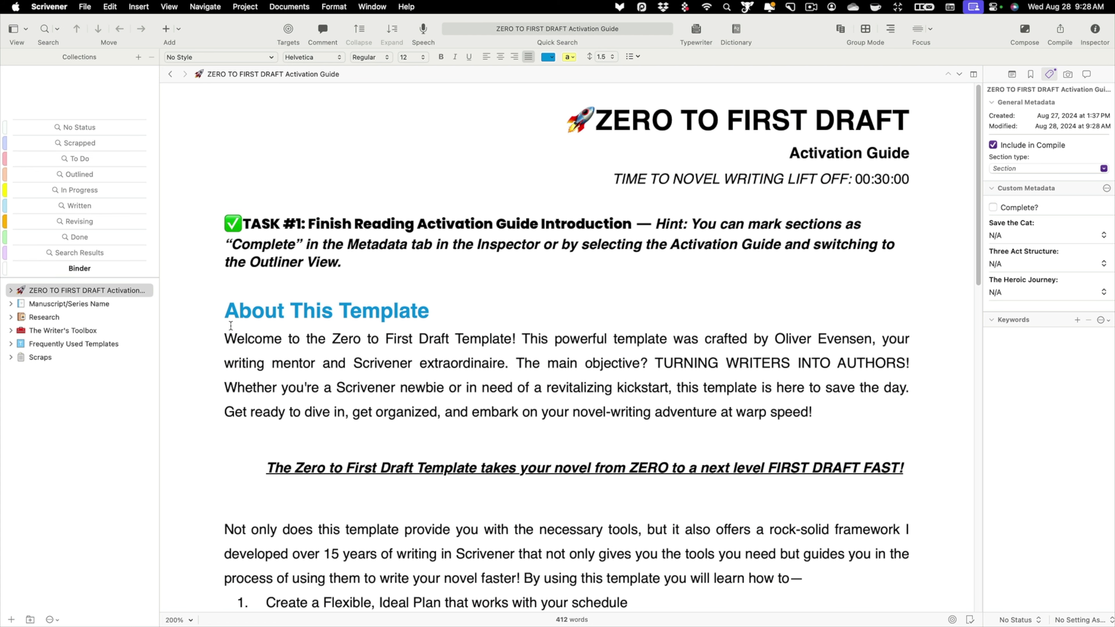
scroll(230, 326, down, 15)
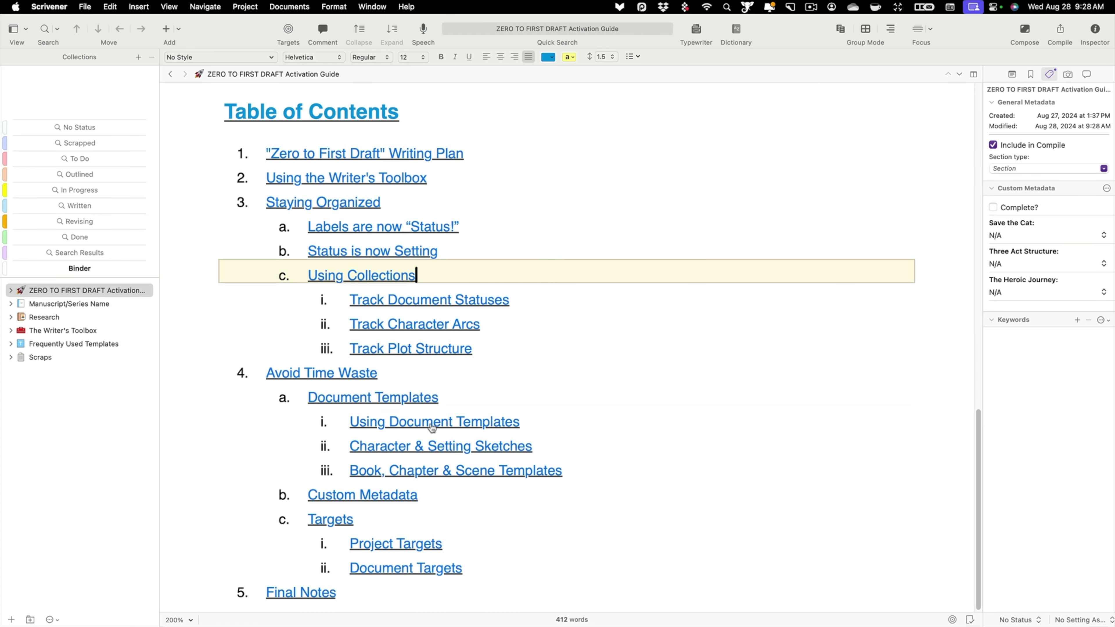